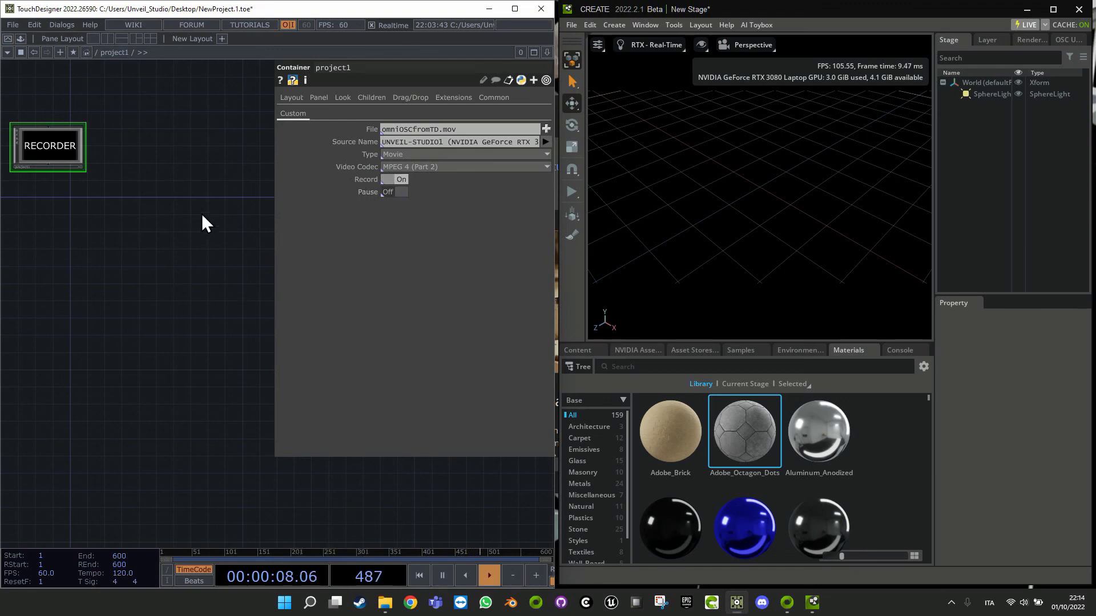
Hide the parameter window in the TouchDesigner network and dock the CREATE window beside TouchDesigner.
key(p)
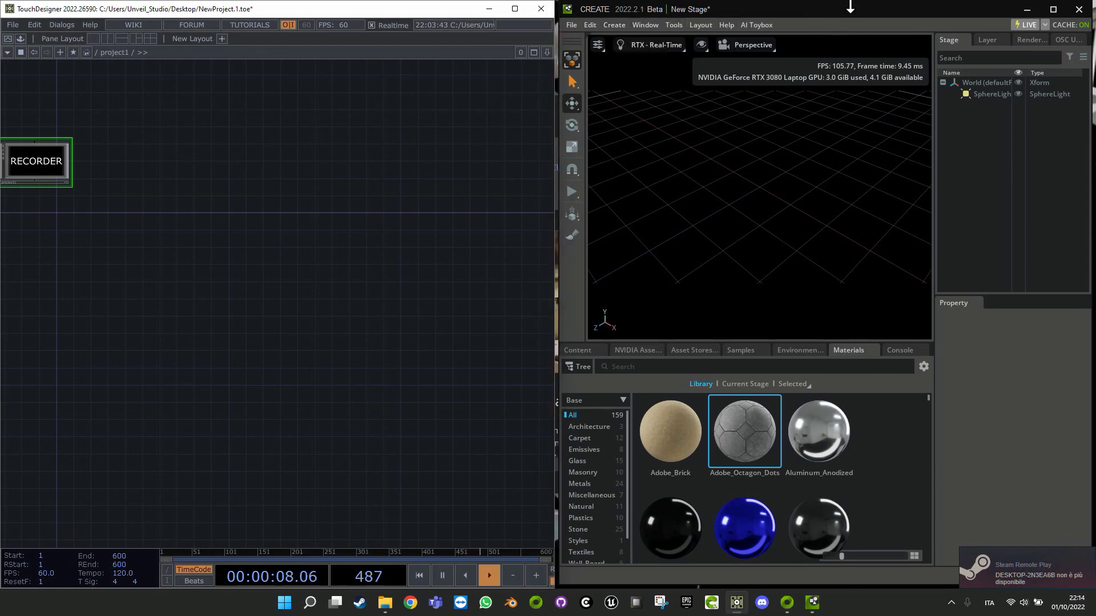
drag(851, 7, 433, 1)
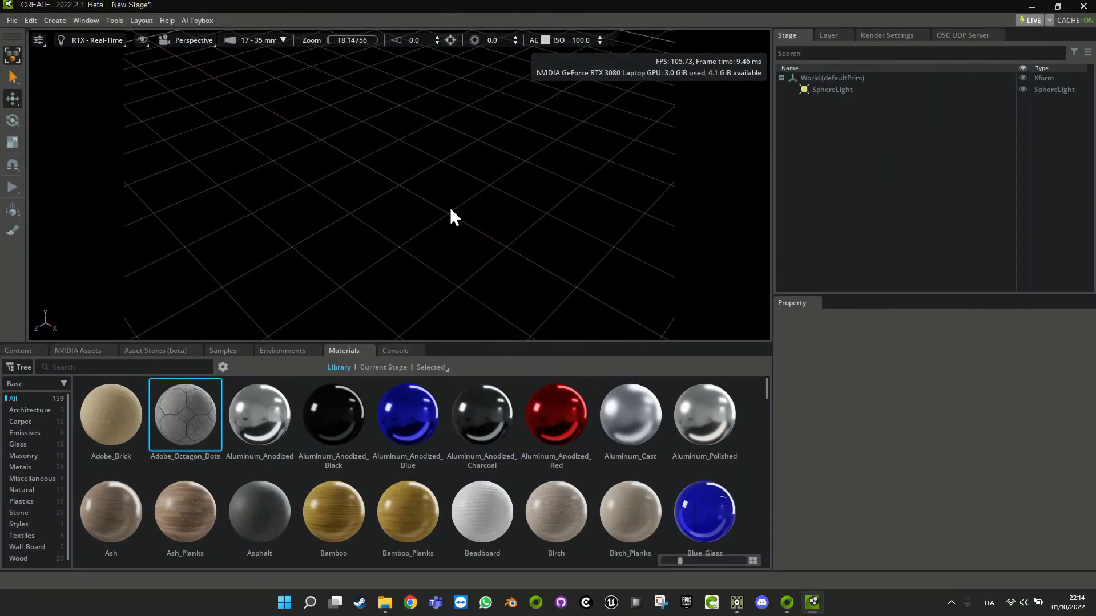
mouse_move(364, 218)
middle_down()
mouse_move(363, 185)
mouse_move(368, 199)
middle_up()
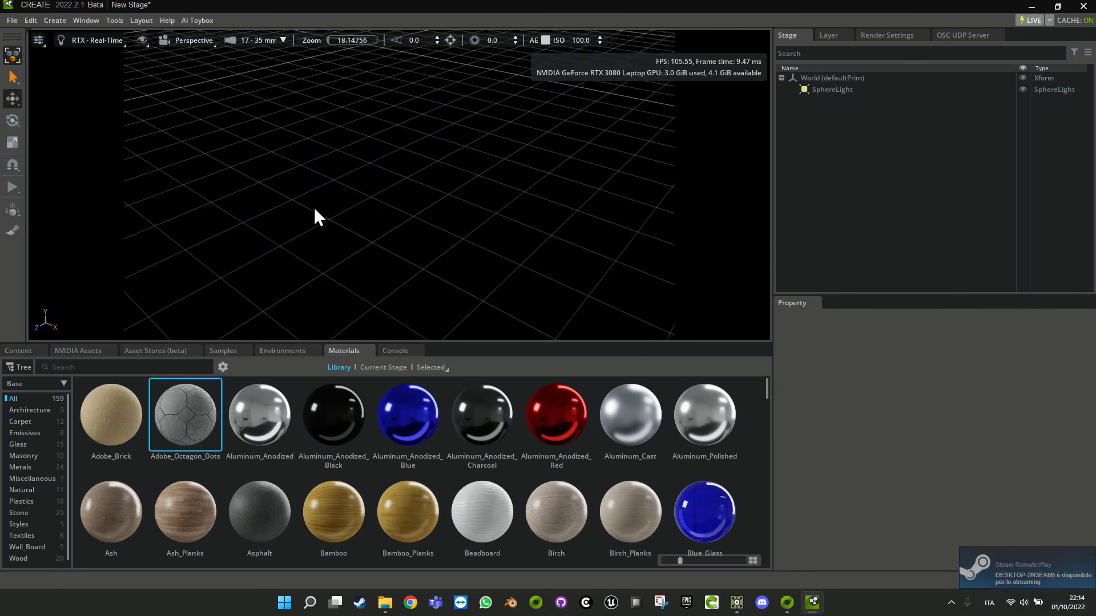
drag(326, 10, 558, 112)
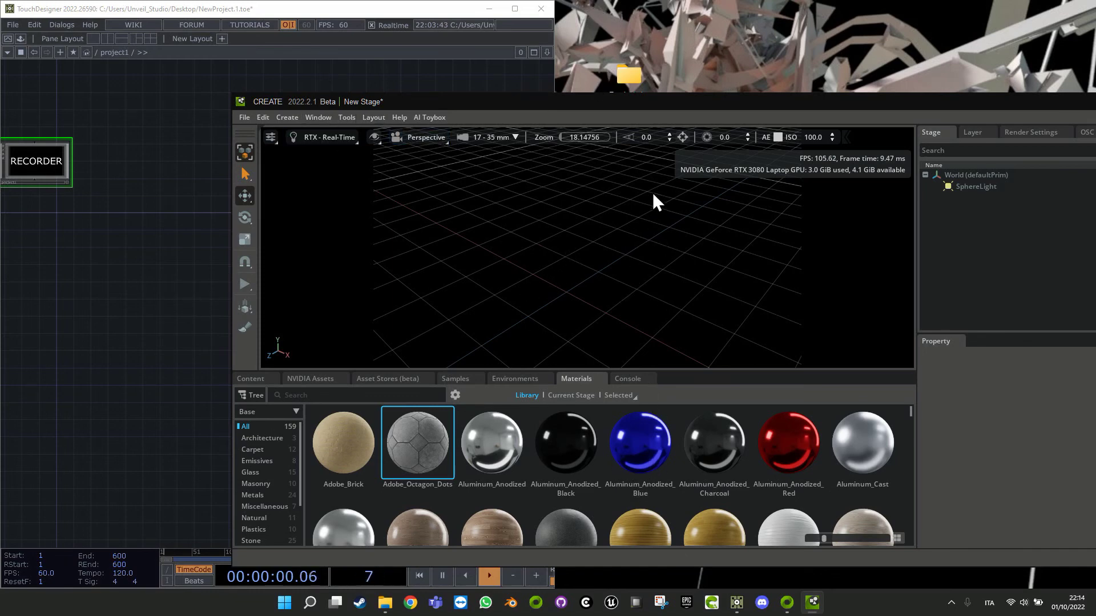
drag(669, 103, 1093, 46)
Widen the Stage and Property area of CREATE at the expense of the viewport.
scroll(714, 179, down, 3)
alt+drag(720, 149, 693, 129)
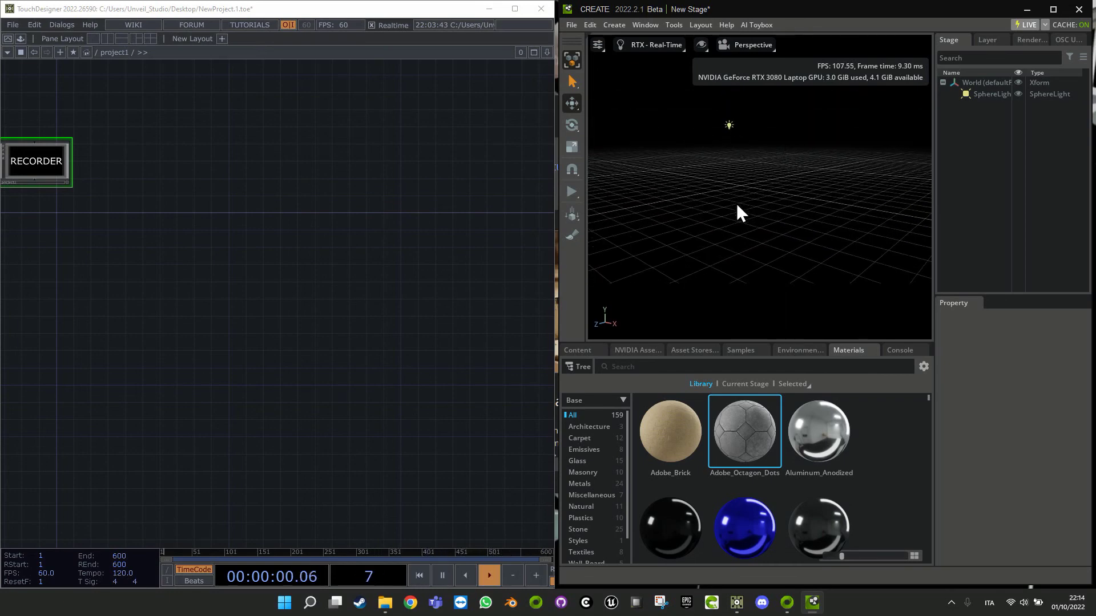
alt+drag(721, 200, 720, 204)
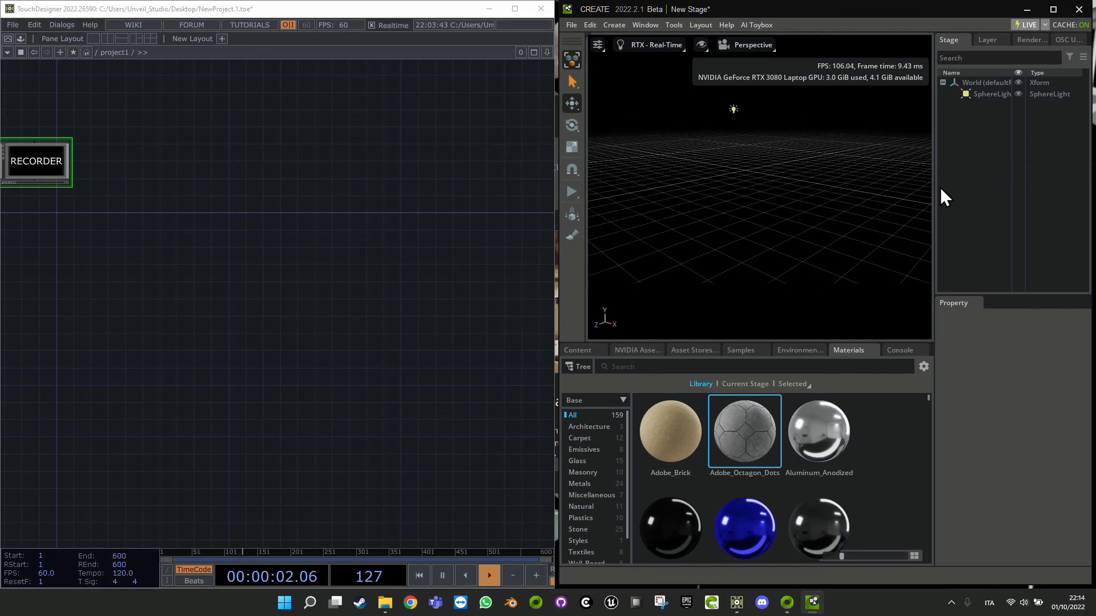
drag(934, 197, 911, 204)
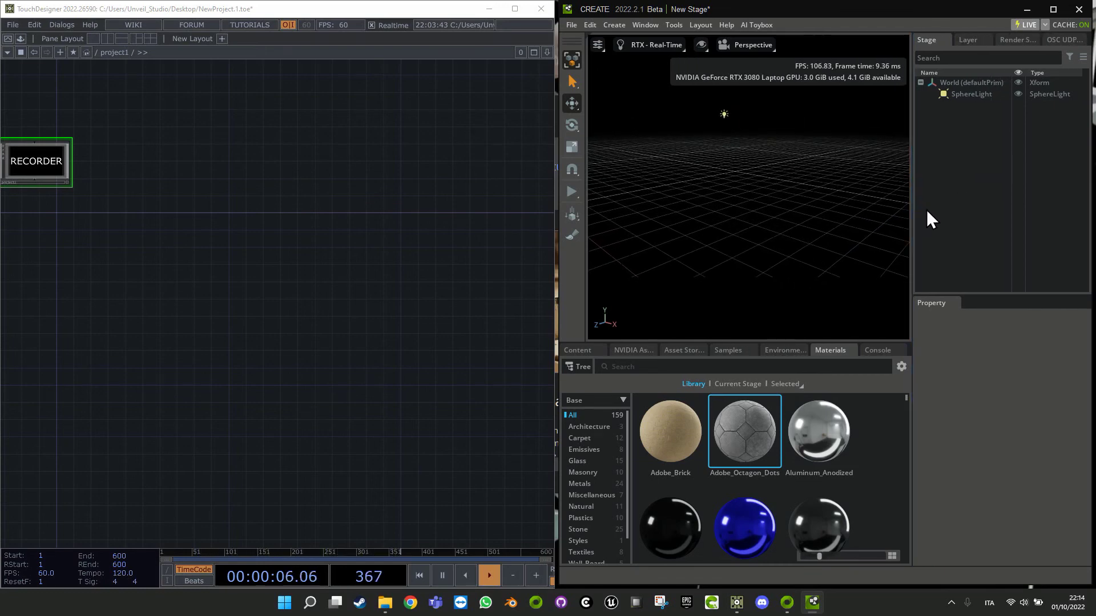
Maximize the CREATE window and reorder the asset browsers so that Environments comes after Console.
click(1050, 9)
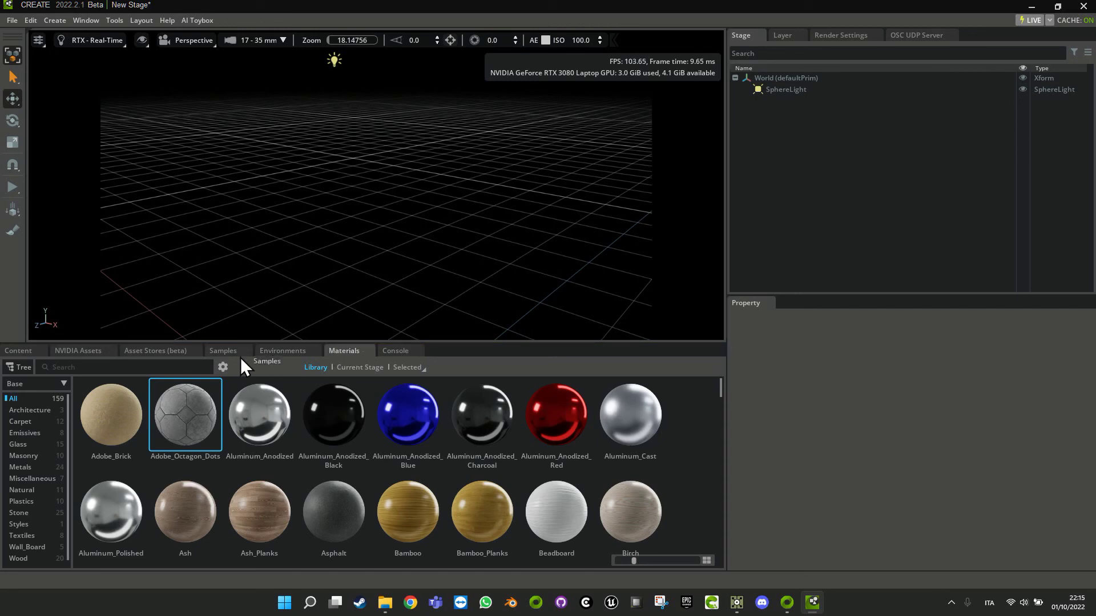
drag(293, 350, 409, 351)
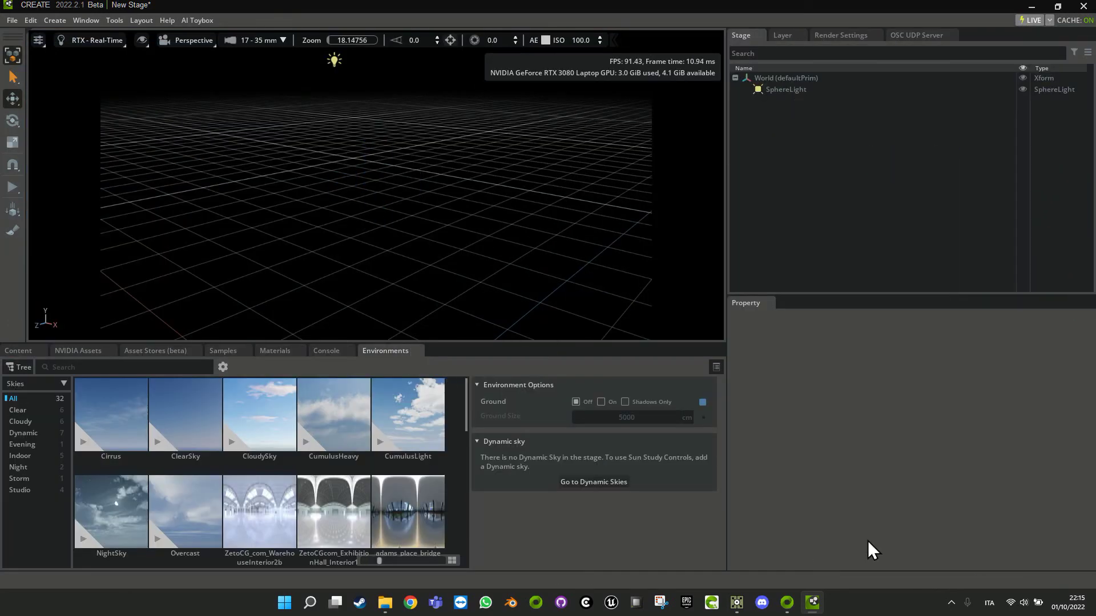
right_drag(323, 257, 331, 181)
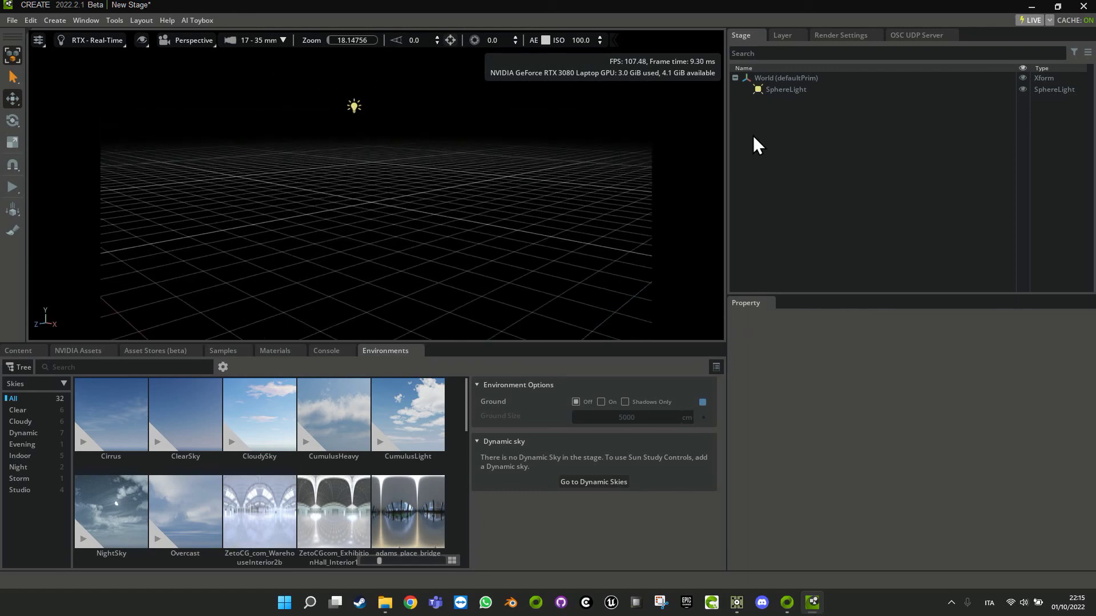
Create a Plane mesh in the stage with nothing selected.
right_click(368, 231)
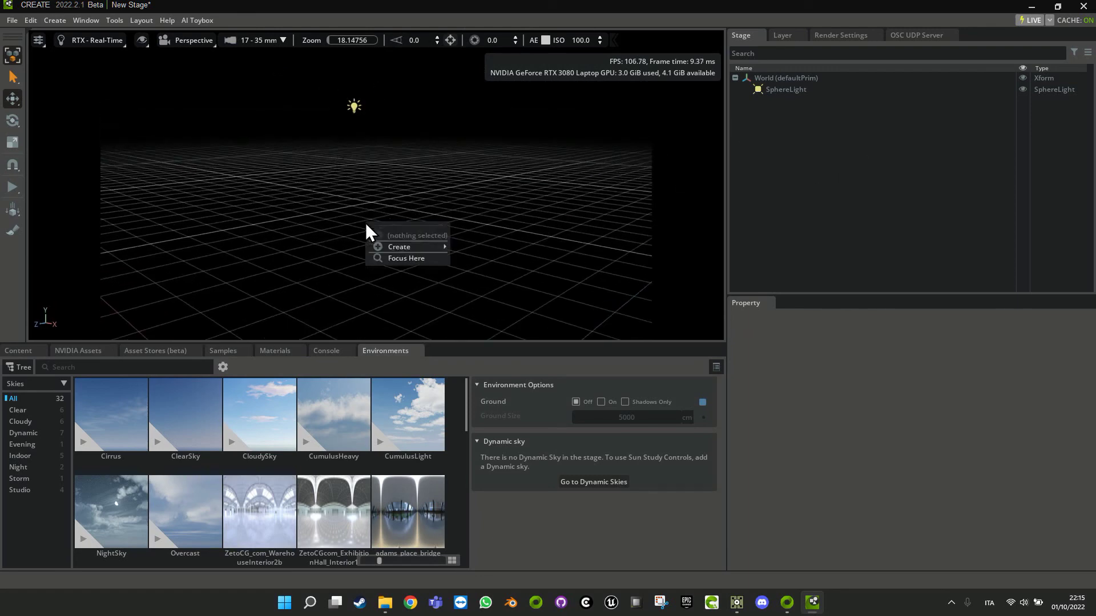
right_click(906, 156)
mouse_move(919, 181)
mouse_move(1056, 184)
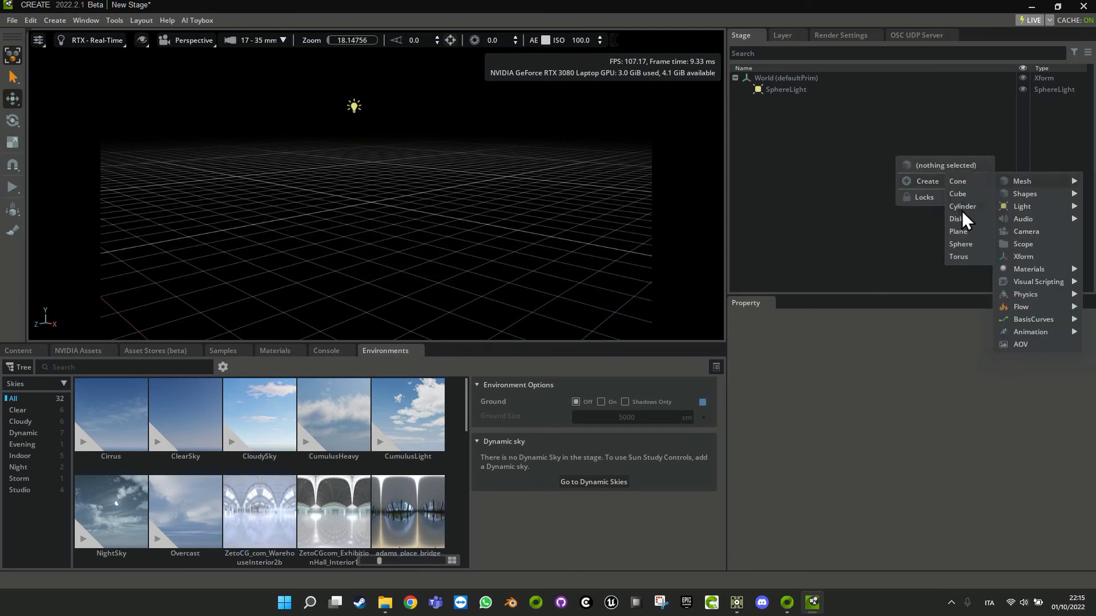
click(959, 232)
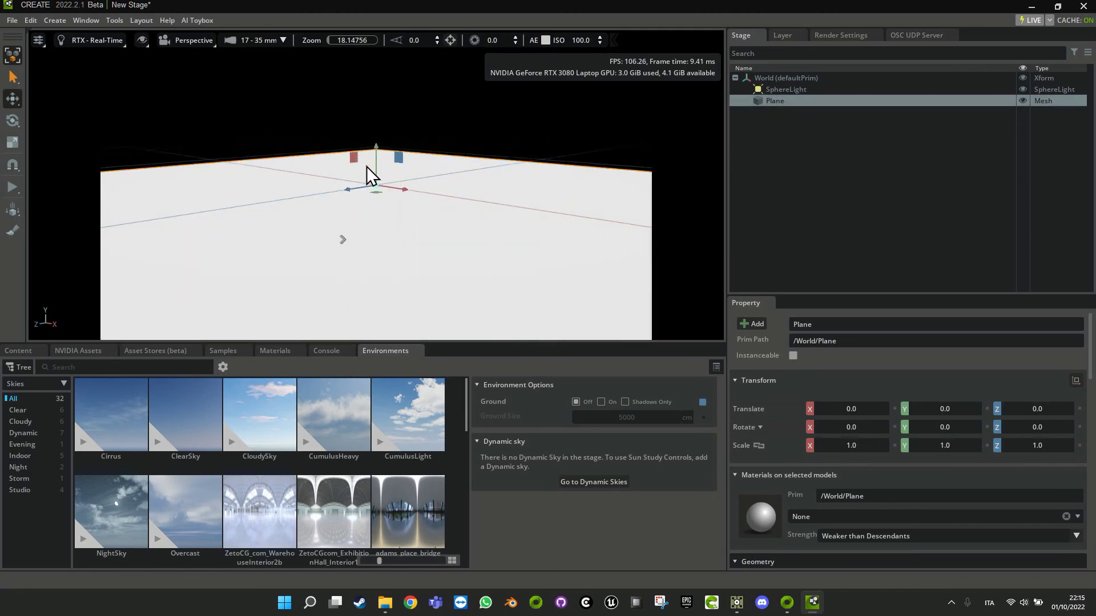
Apply the Brick_Pavers material from the materials library to the plane.
click(274, 351)
scroll(253, 478, down, 2)
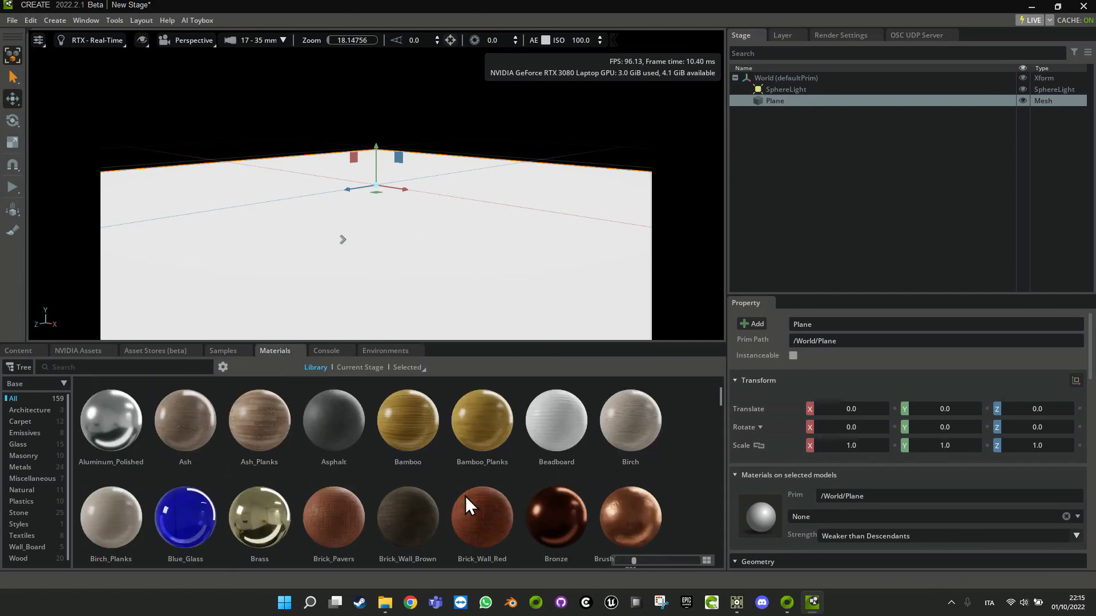
drag(330, 526, 402, 283)
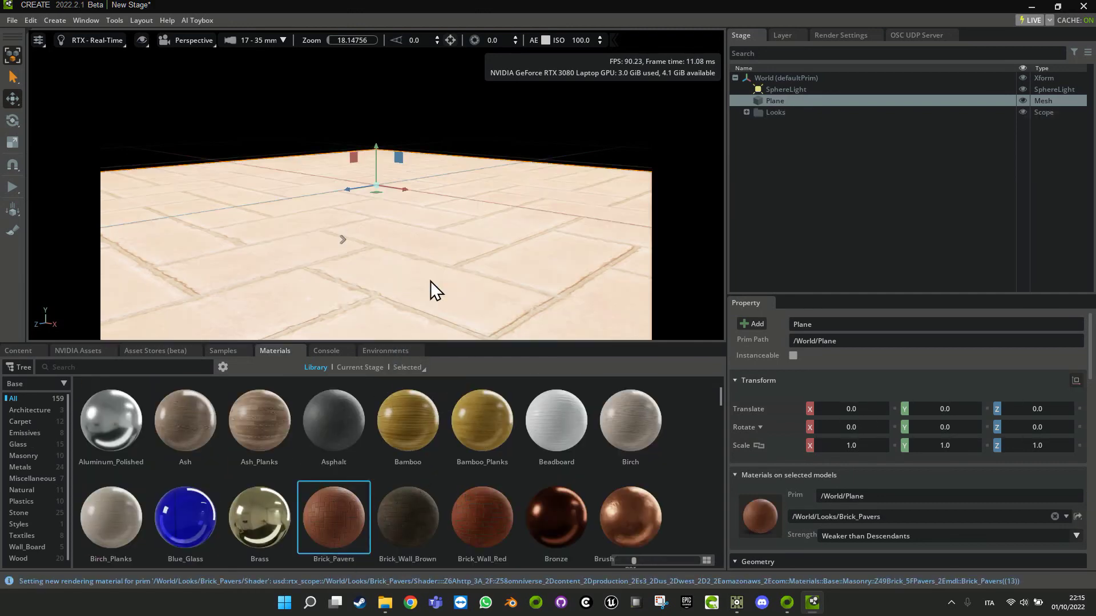
Reduce the radius of the SphereLight to about 99.2.
click(786, 89)
scroll(395, 218, down, 3)
alt+drag(395, 214, 180, 182)
scroll(397, 212, down, 3)
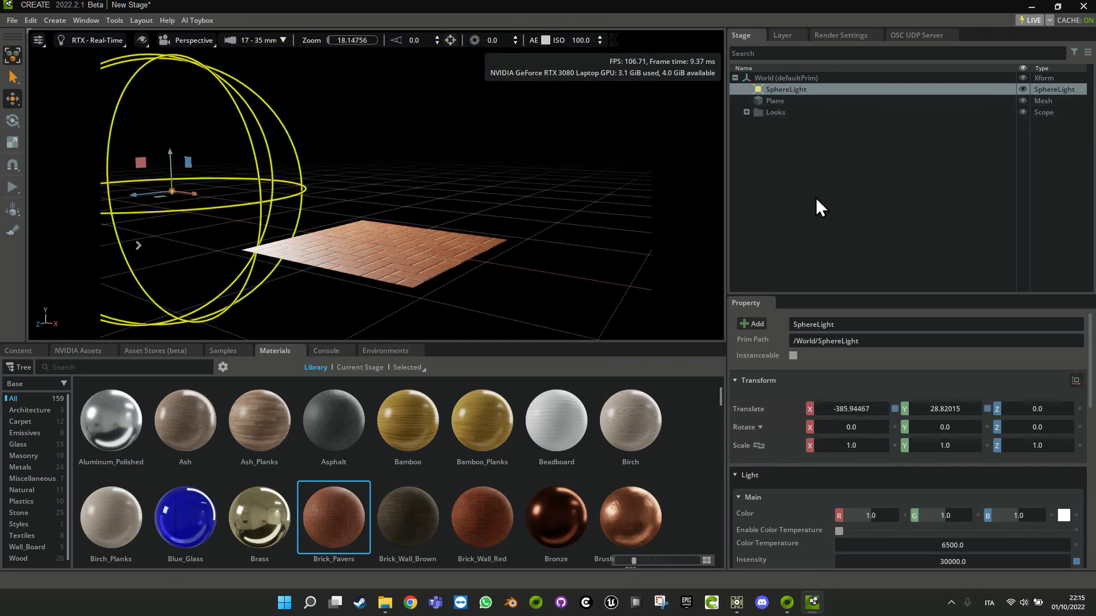
scroll(951, 565, down, 2)
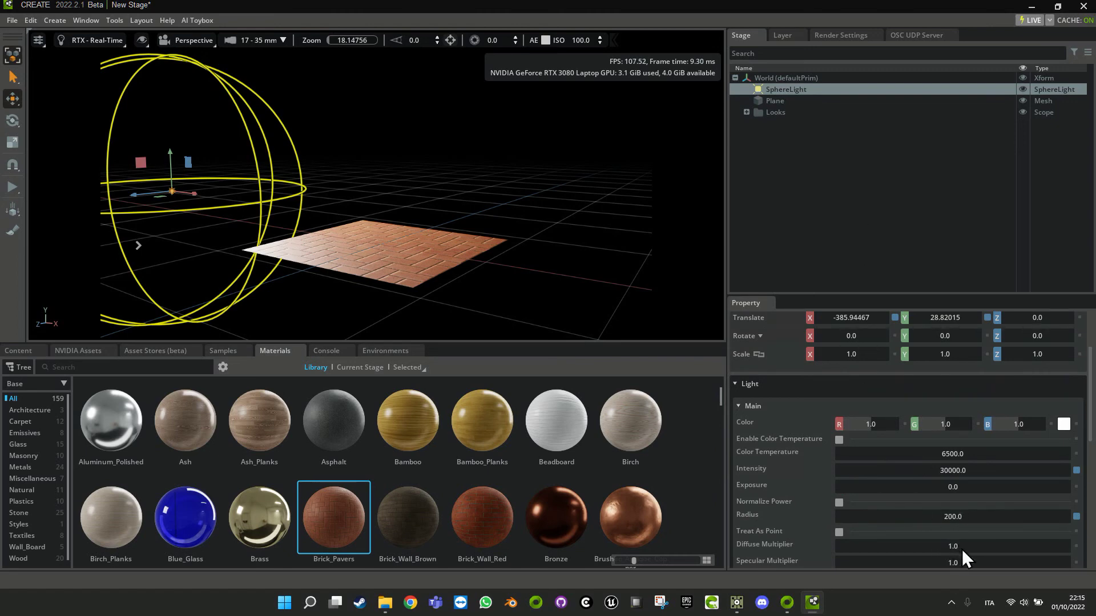
drag(957, 519, 787, 522)
drag(581, 520, 387, 527)
scroll(351, 260, up, 3)
scroll(355, 272, down, 3)
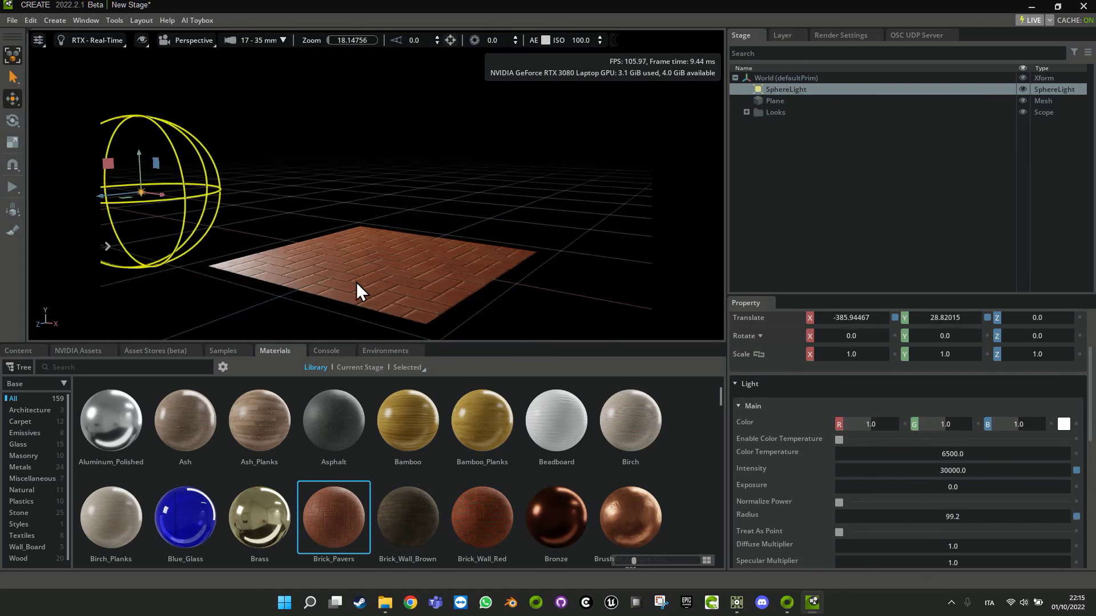
Create an empty Xform in the stage and rename it FLOW.
scroll(377, 308, up, 8)
scroll(377, 331, down, 3)
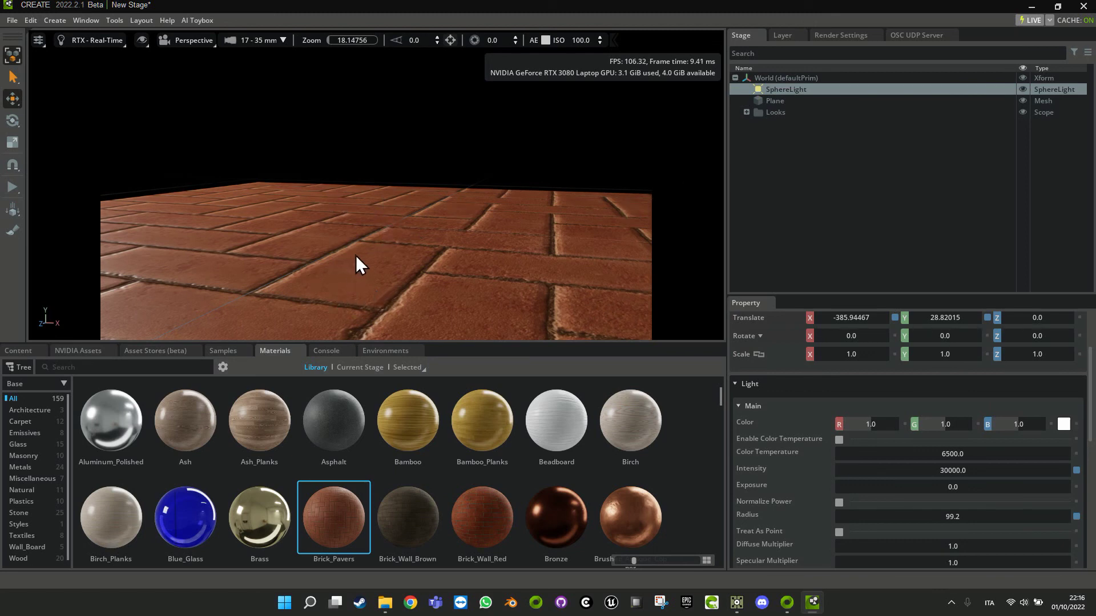
click(789, 145)
right_click(788, 146)
mouse_move(847, 170)
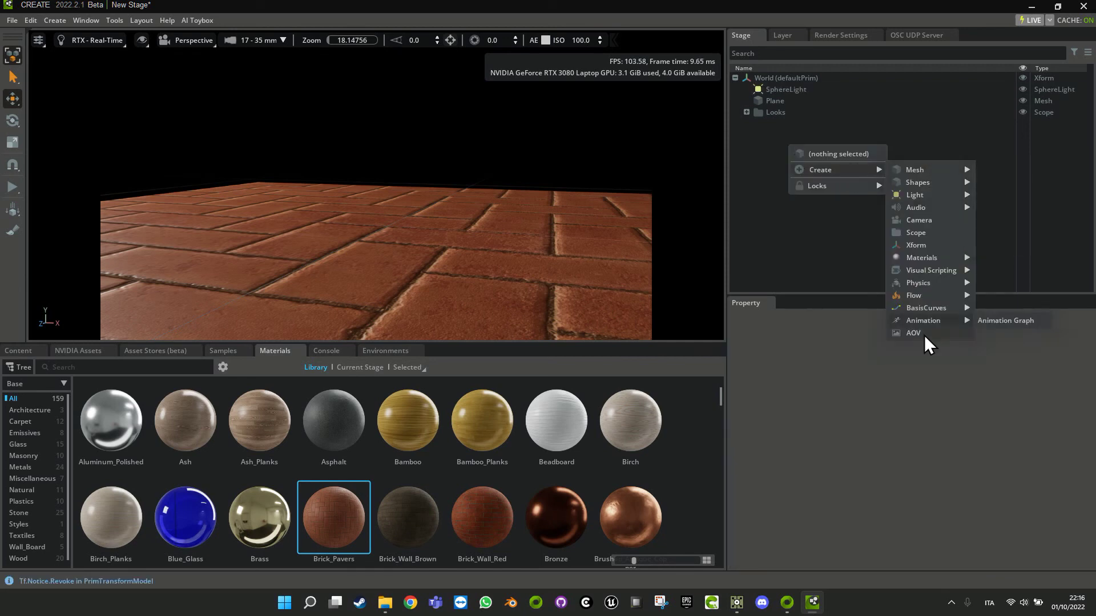
click(913, 245)
double_click(772, 125)
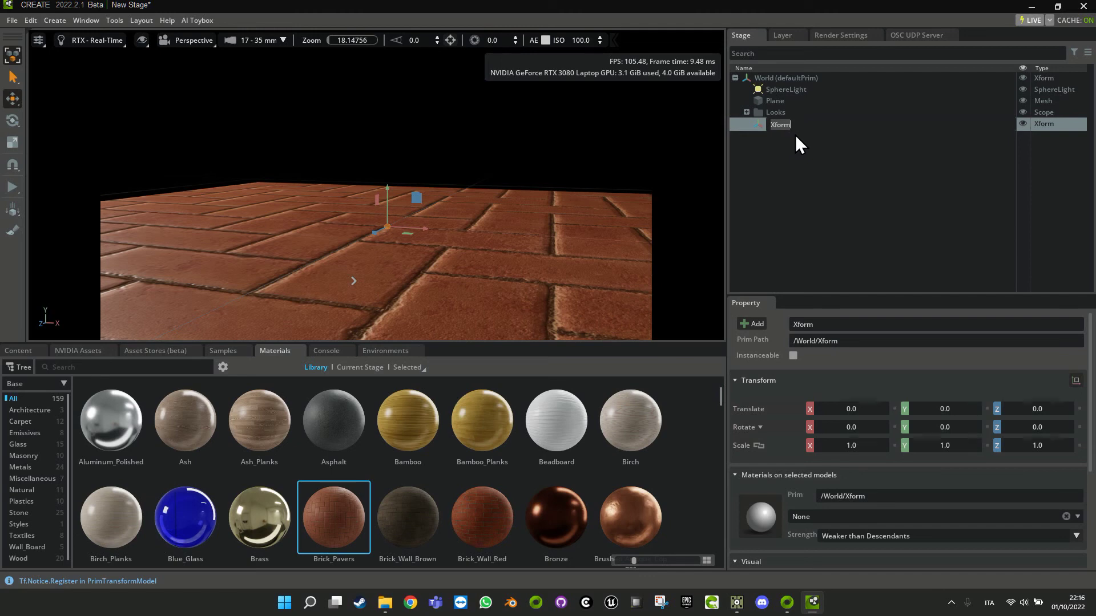
text(FLOW)
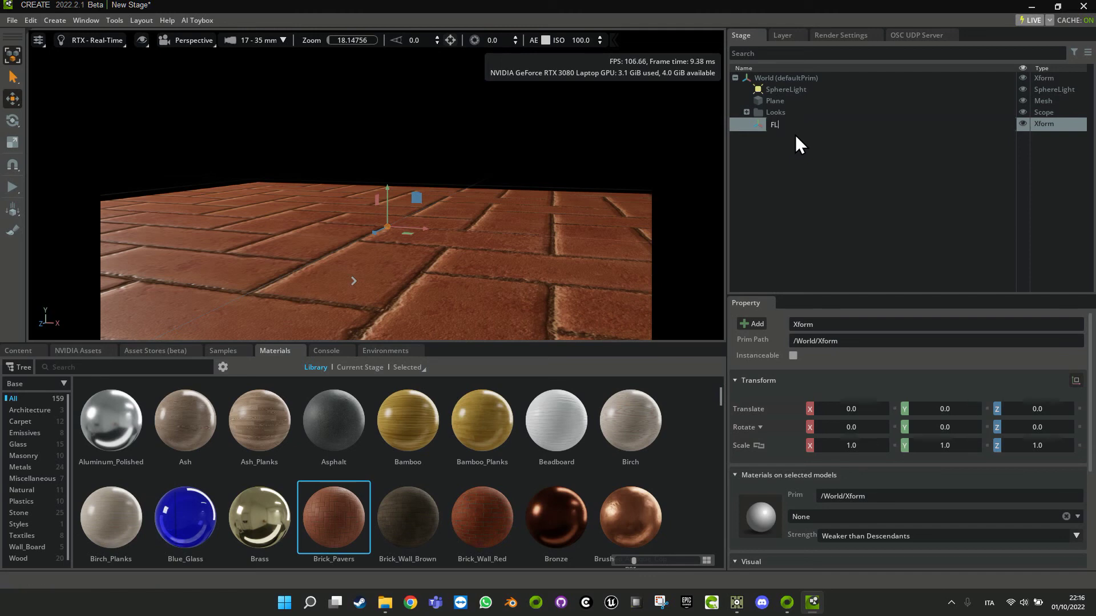
key(Return)
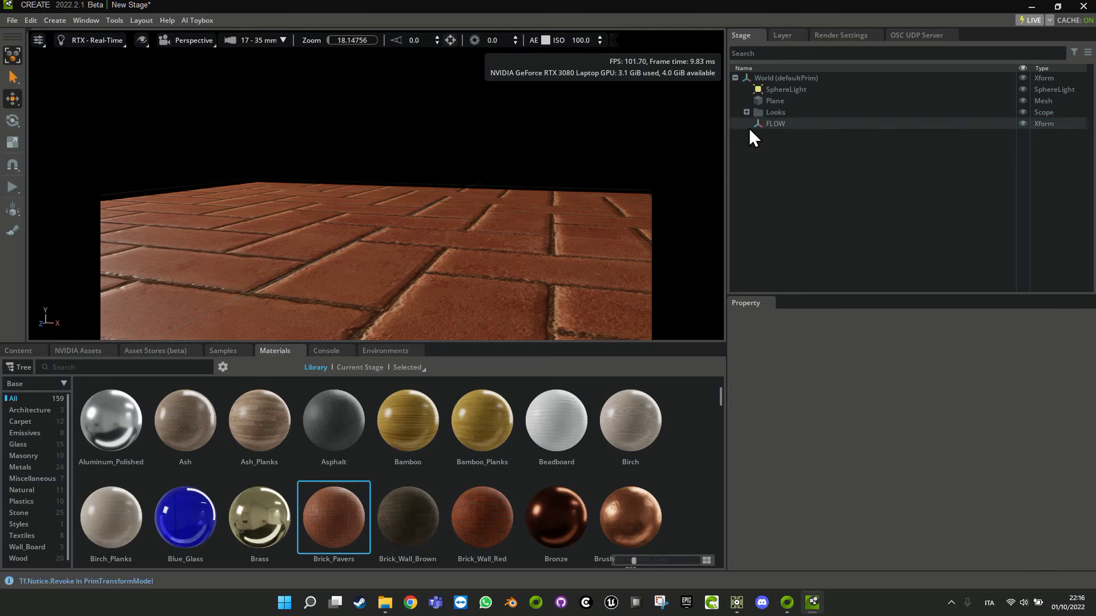
Add the Fire preset from the Flow simulation presets to the FLOW Xform, and close the presets window.
click(759, 125)
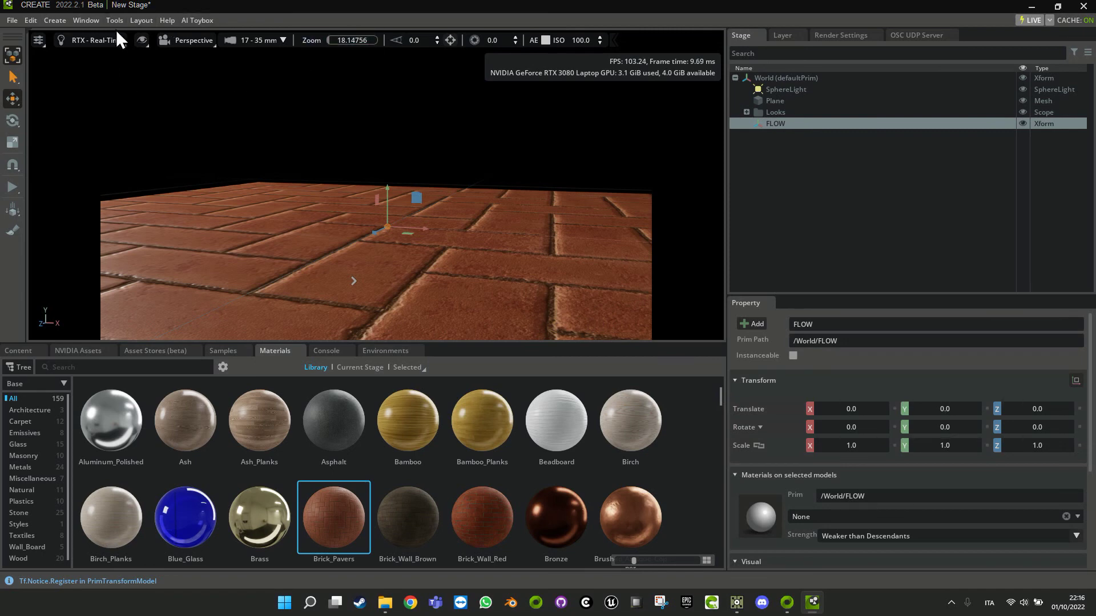
click(81, 20)
mouse_move(106, 70)
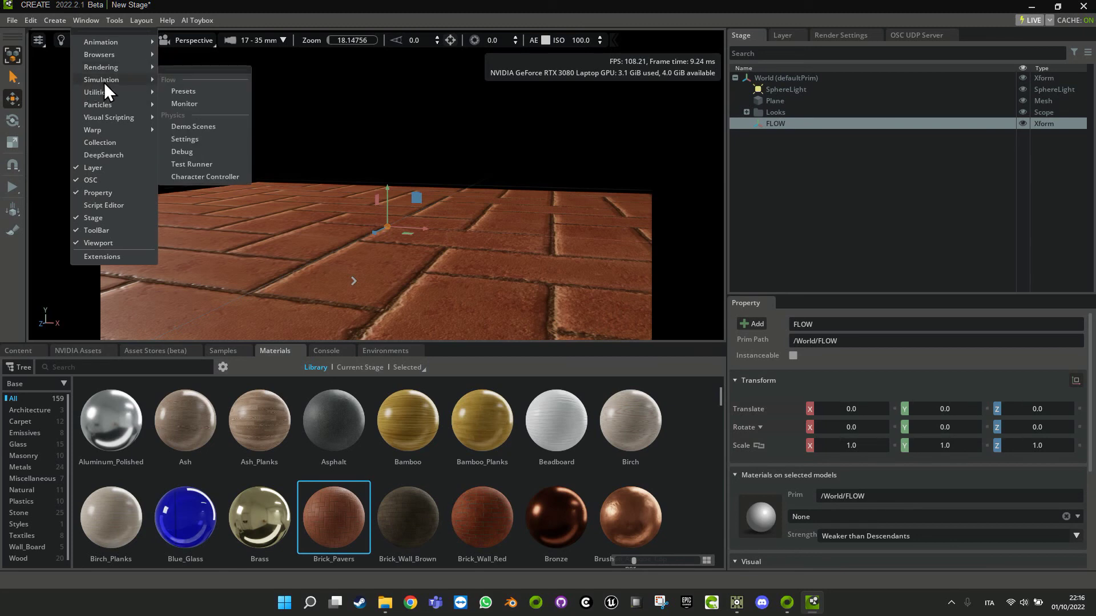
click(196, 91)
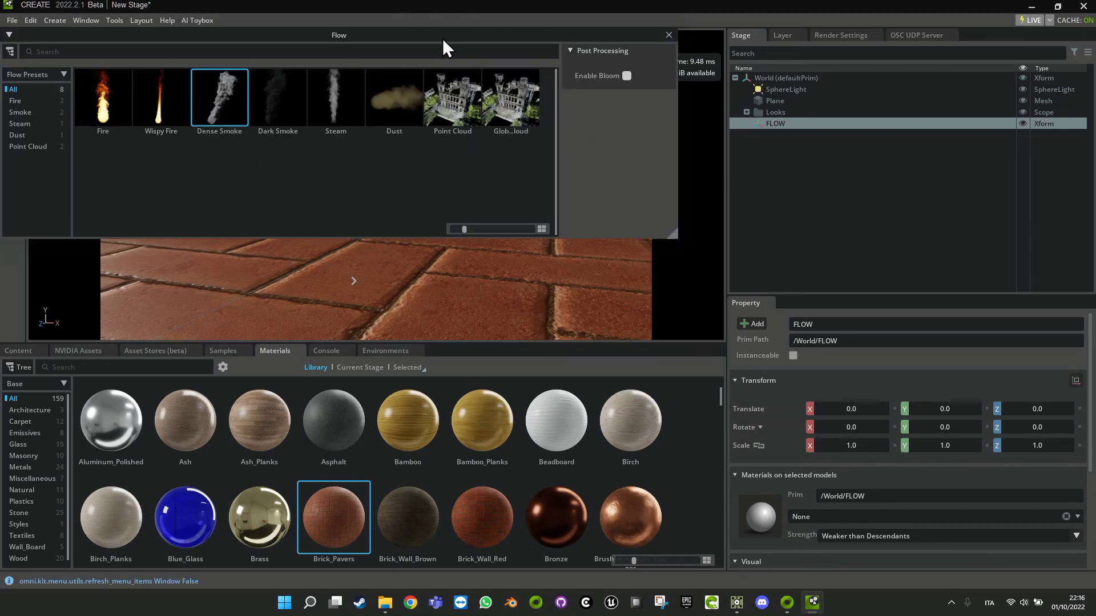
drag(436, 39, 517, 122)
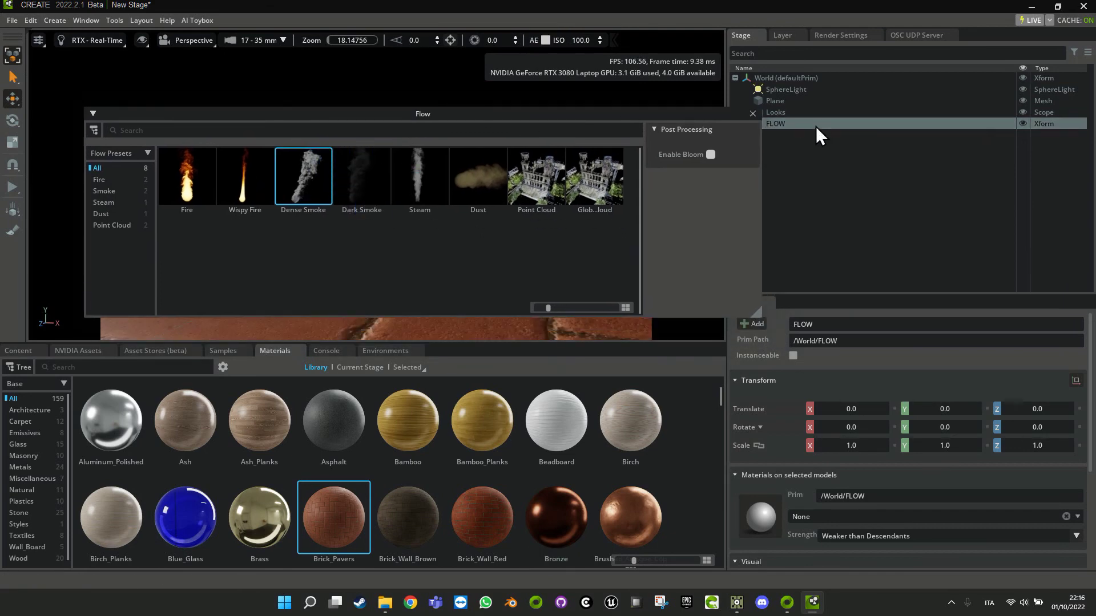
click(183, 189)
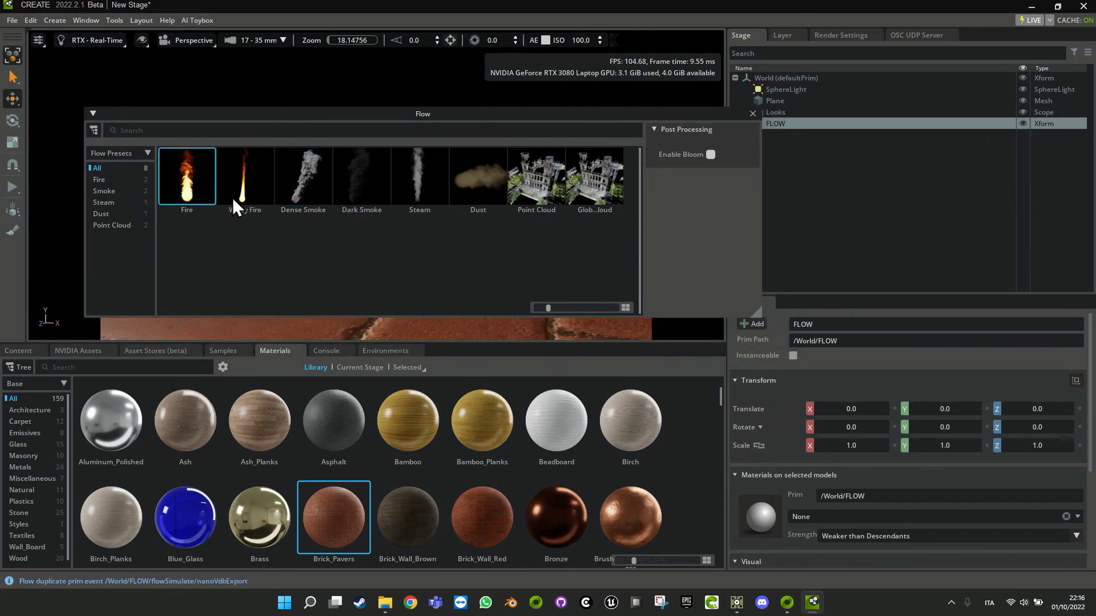
click(750, 114)
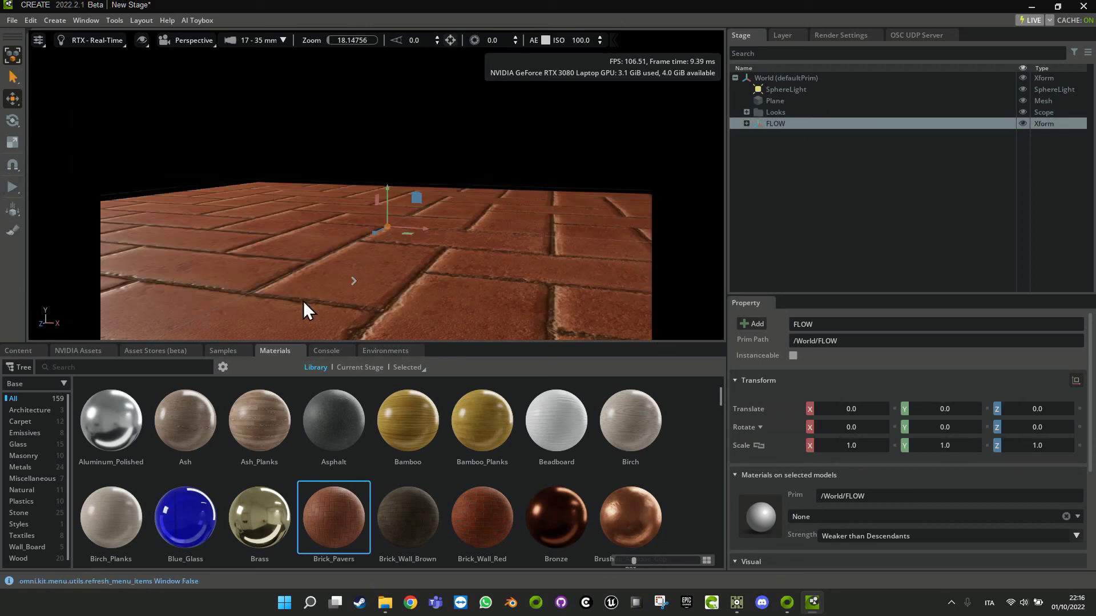
Play the simulation and raise the FLOW Xform above the brick plane to about 10.25 on the Y axis.
click(12, 187)
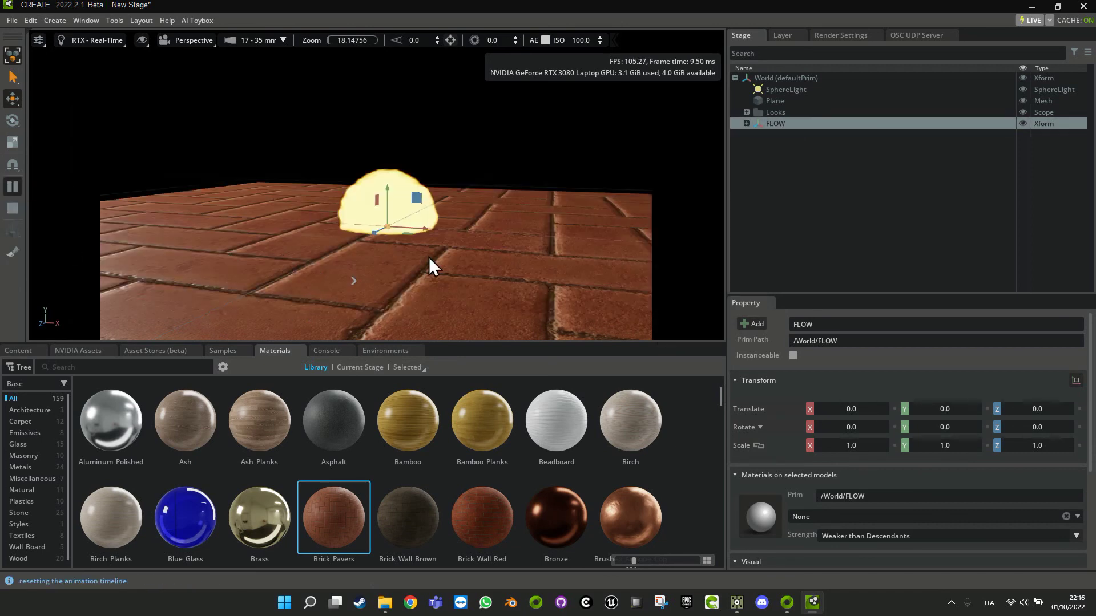
right_drag(396, 222, 399, 190)
drag(378, 289, 381, 235)
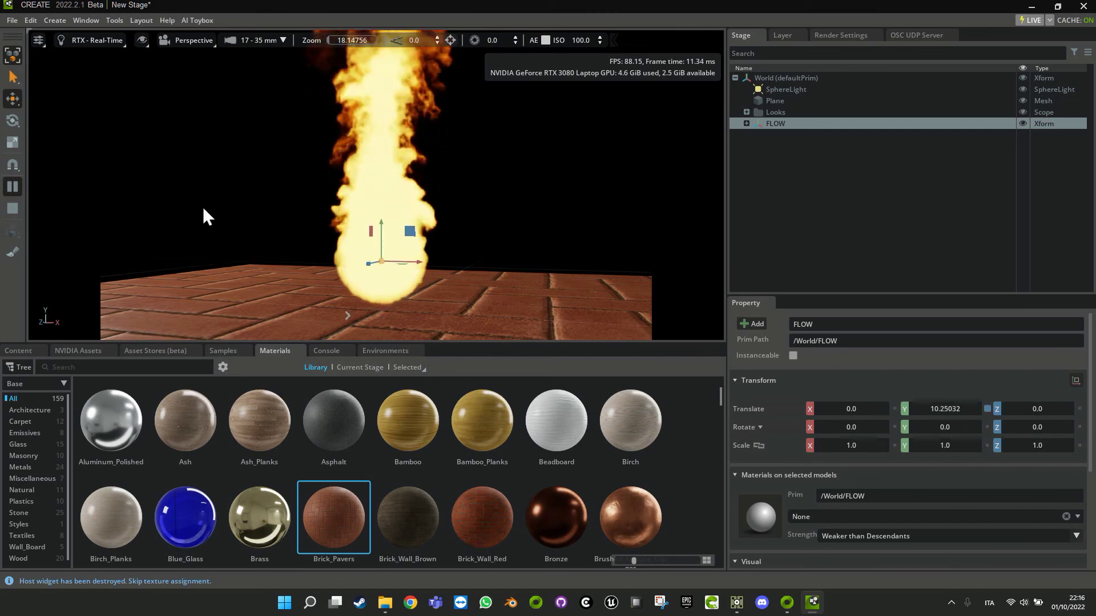
mouse_move(277, 255)
right_down()
mouse_move(287, 252)
mouse_move(274, 267)
mouse_move(260, 252)
mouse_move(267, 265)
right_up()
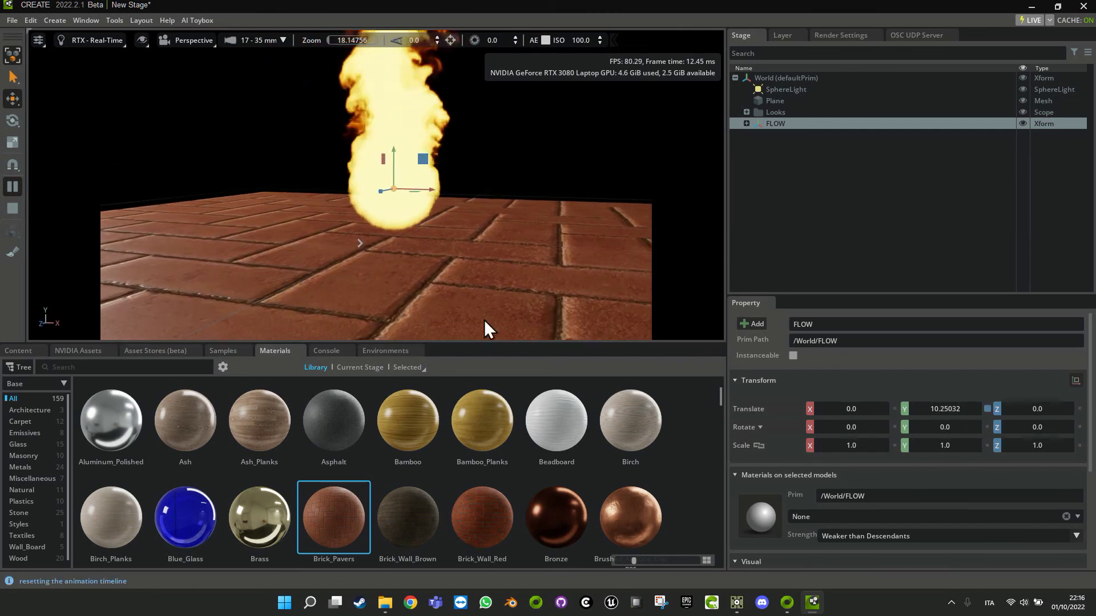
right_drag(410, 221, 386, 194)
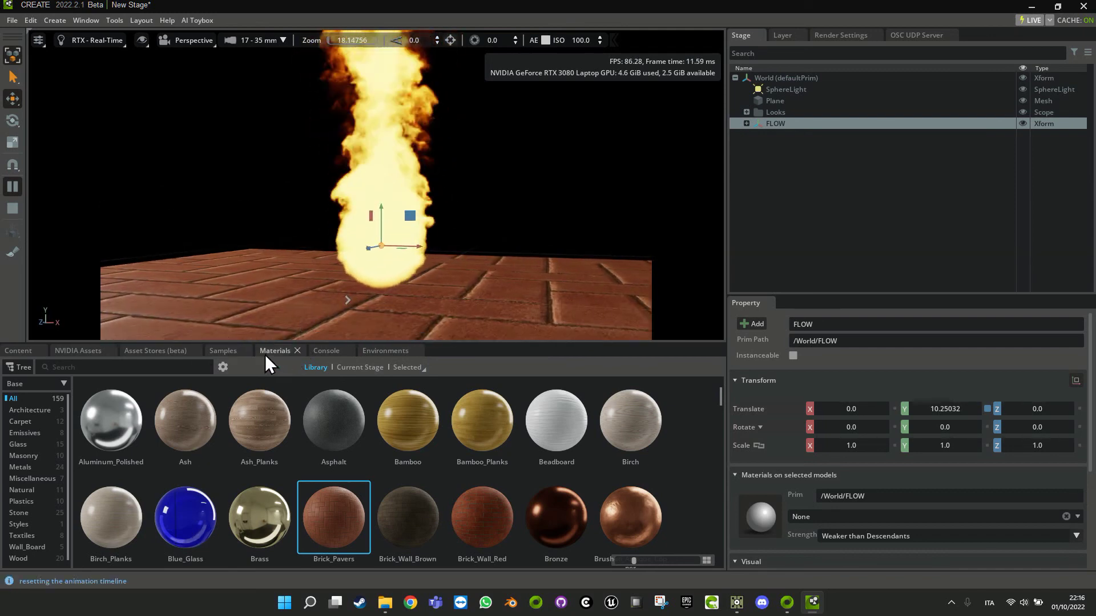
Try the signal_hill_sunrise sky environment on the stage and replace it with the sunflowers sky.
click(384, 350)
scroll(362, 416, down, 1)
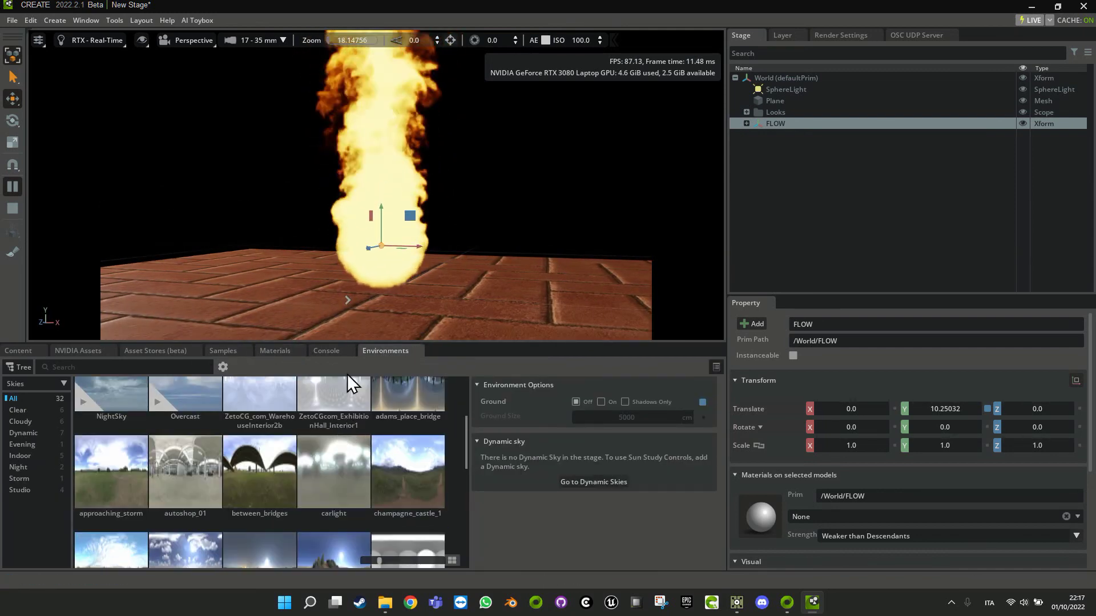
scroll(280, 486, down, 1)
scroll(284, 479, down, 2)
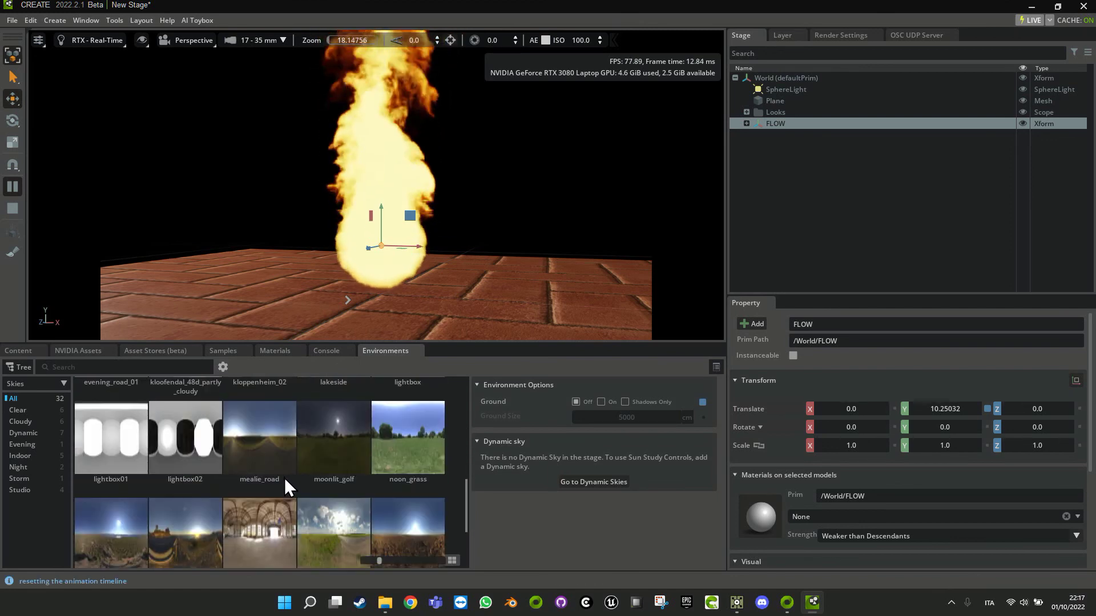
scroll(333, 524, down, 1)
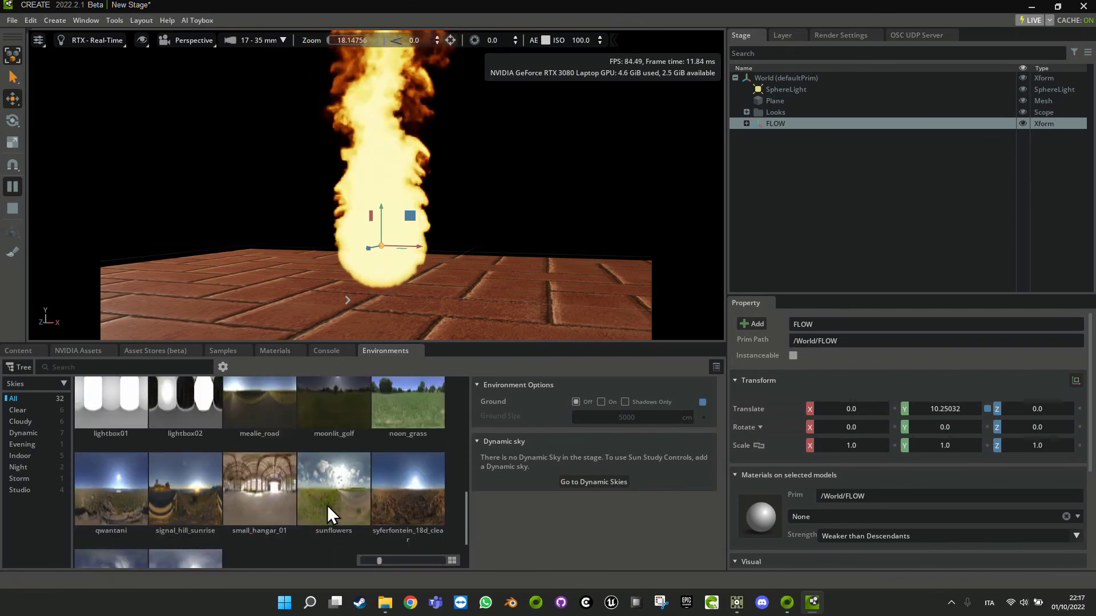
click(186, 511)
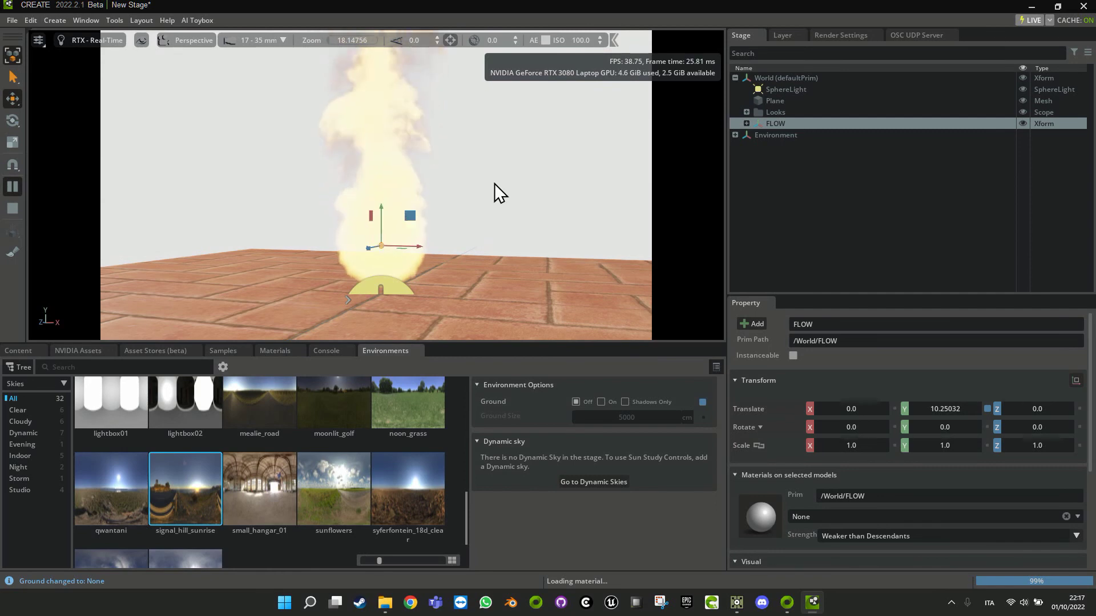
right_drag(505, 176, 526, 185)
click(348, 490)
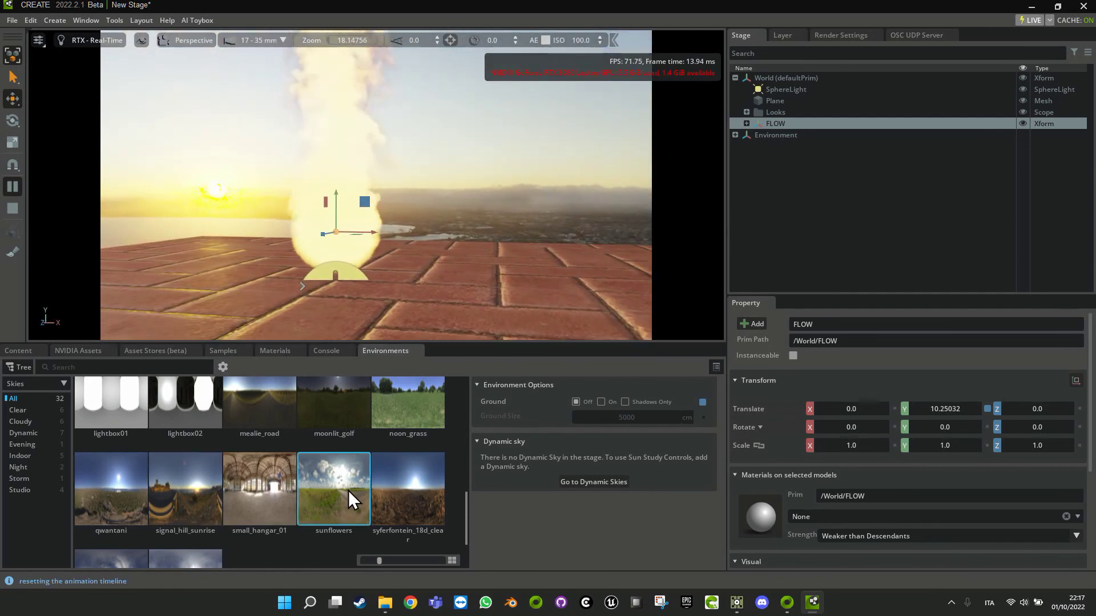
right_drag(444, 195, 420, 211)
Tint the sky DomeLight under Environment to the pale yellow #E5E5D2 and stop the simulation.
click(805, 91)
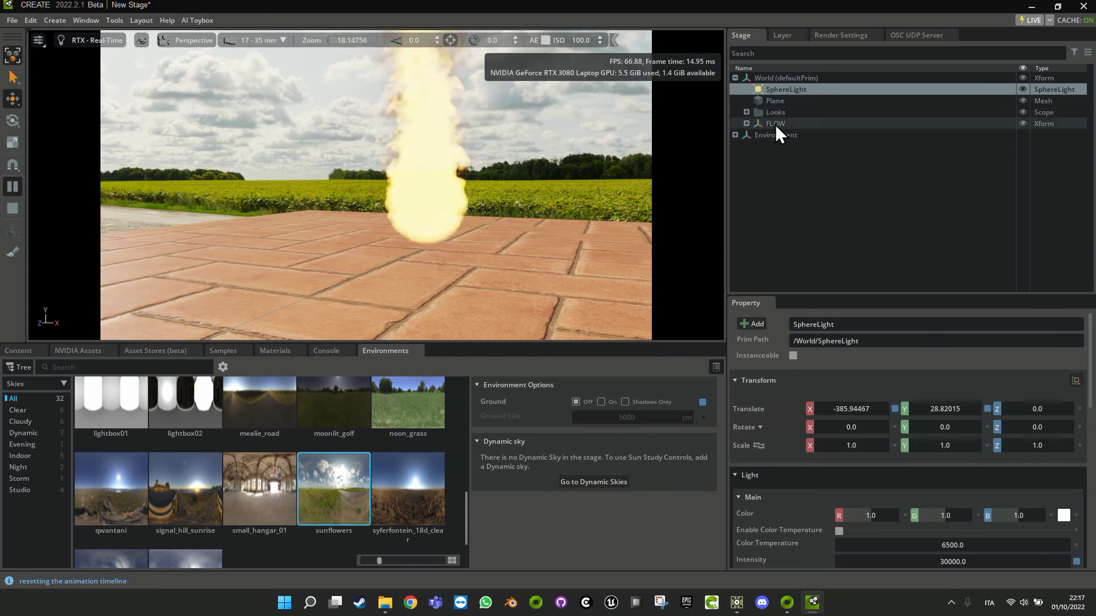
click(761, 135)
click(735, 135)
click(767, 146)
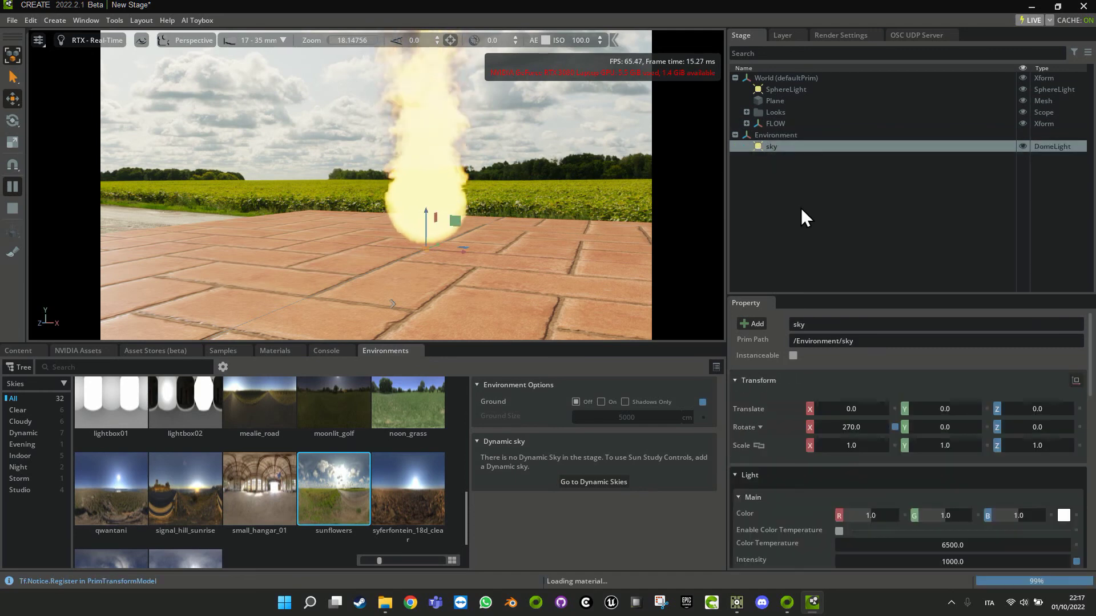
click(1063, 516)
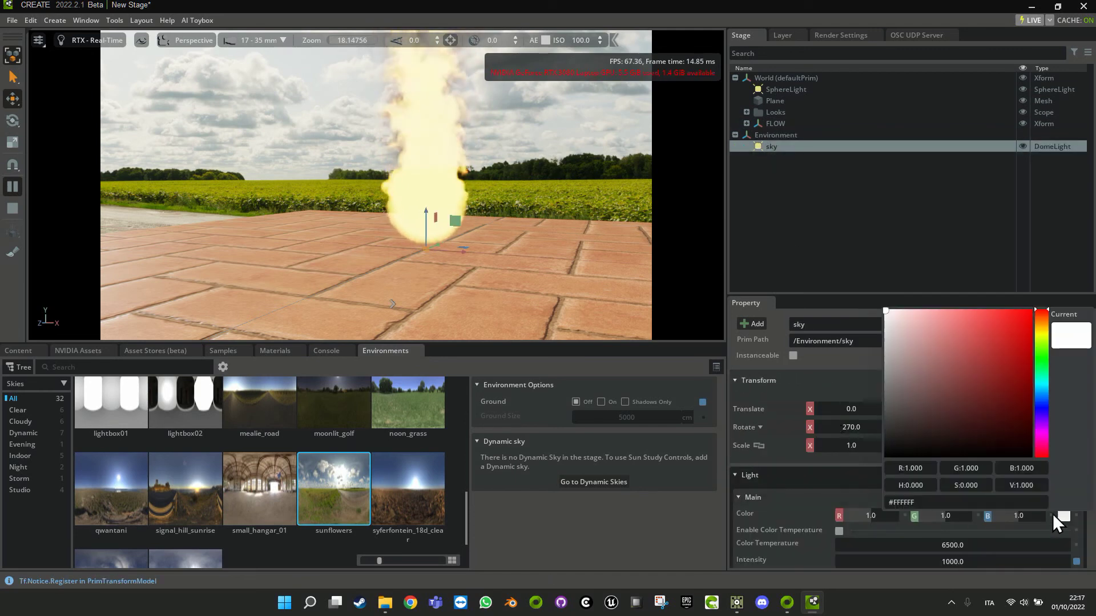
mouse_move(909, 350)
mouse_down()
mouse_move(888, 321)
mouse_move(890, 402)
mouse_move(884, 381)
mouse_move(906, 389)
mouse_move(1016, 347)
mouse_move(1004, 344)
mouse_move(1026, 330)
mouse_move(1041, 336)
mouse_move(916, 354)
mouse_move(914, 372)
mouse_move(919, 353)
mouse_move(936, 351)
mouse_move(916, 366)
mouse_move(906, 351)
mouse_move(933, 335)
mouse_up()
click(1040, 350)
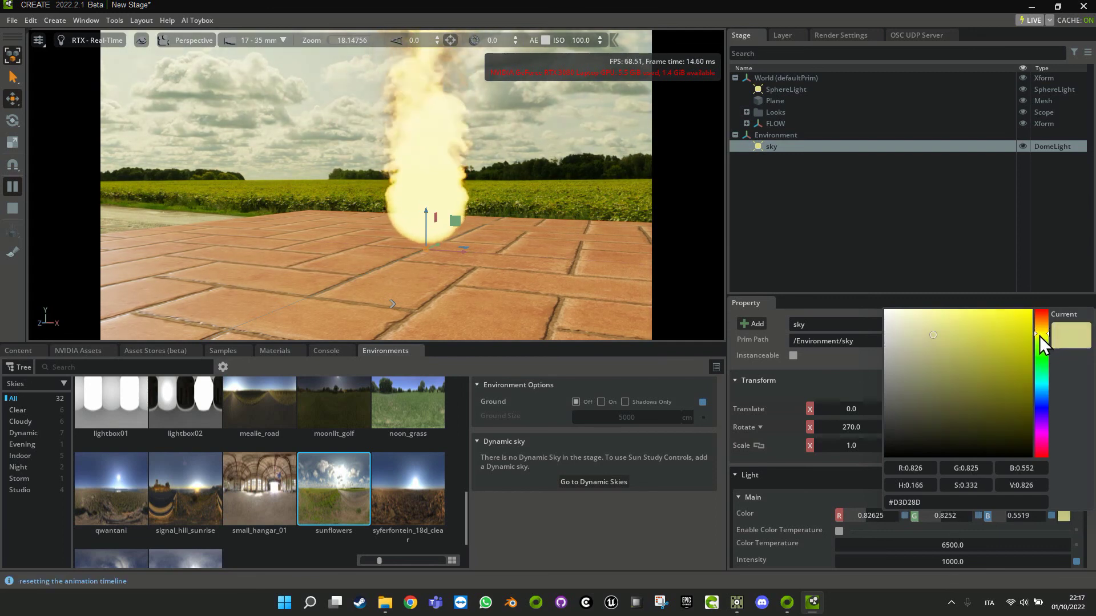
drag(914, 330, 896, 324)
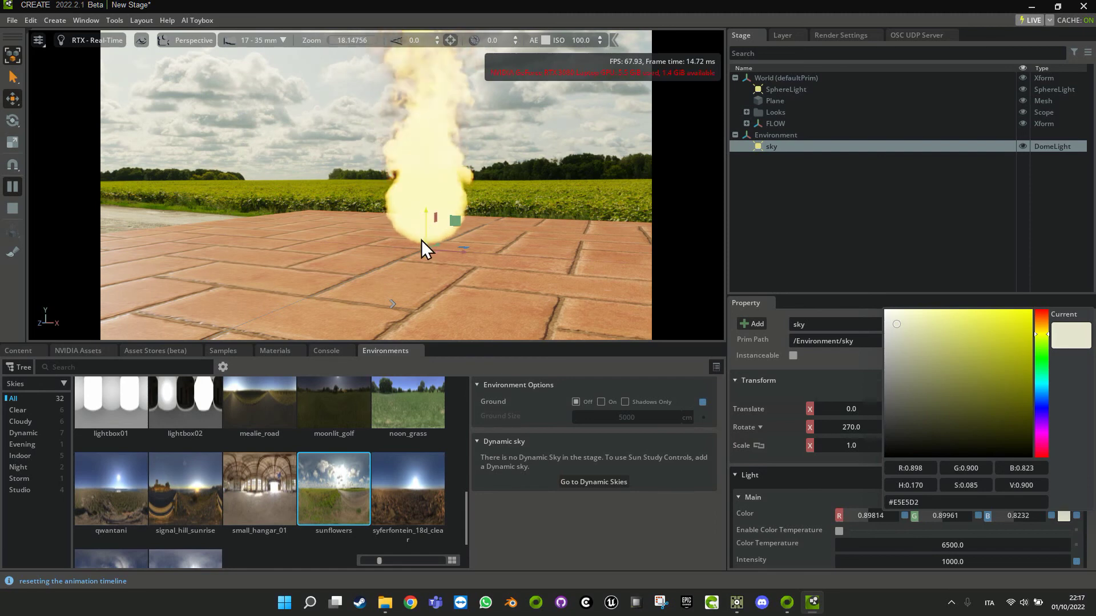
click(19, 212)
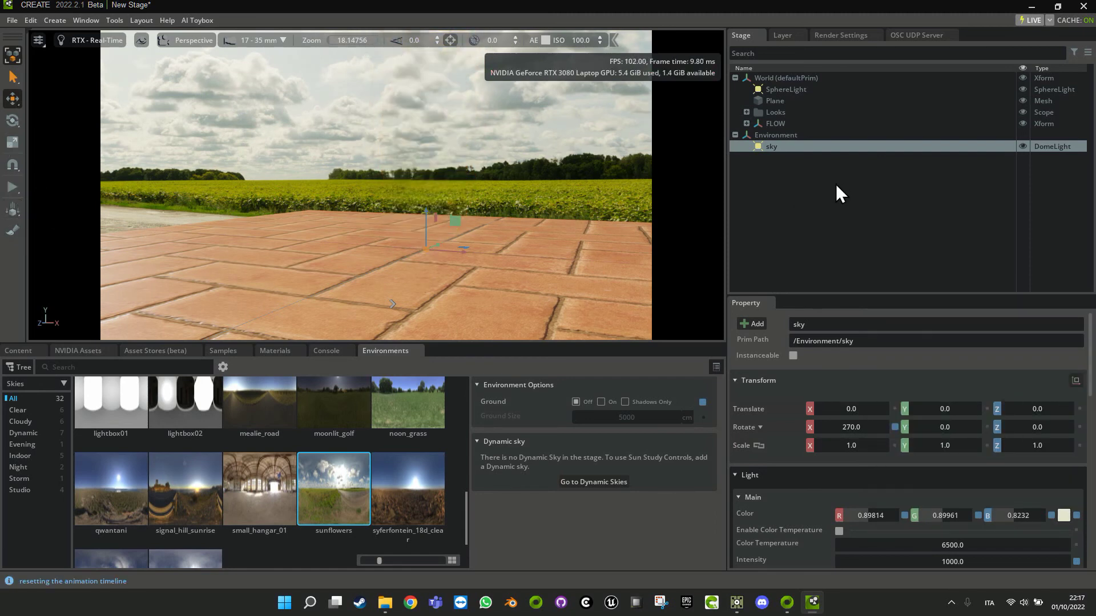
Save the stage as FLOWTUTORIAL in USD format in the omni.osc folder on the desktop.
click(12, 20)
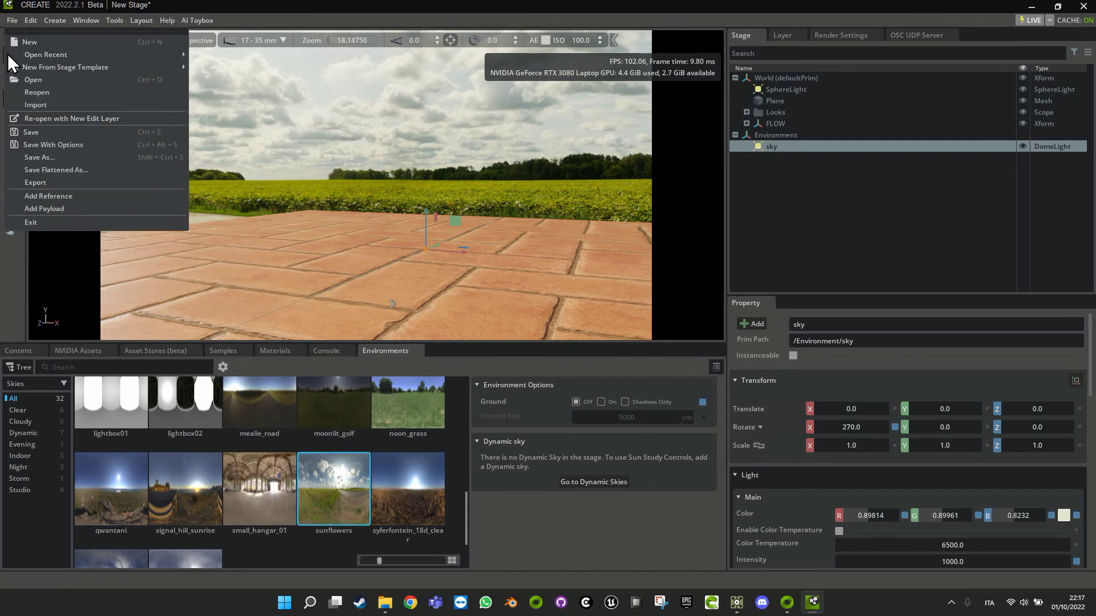
click(30, 143)
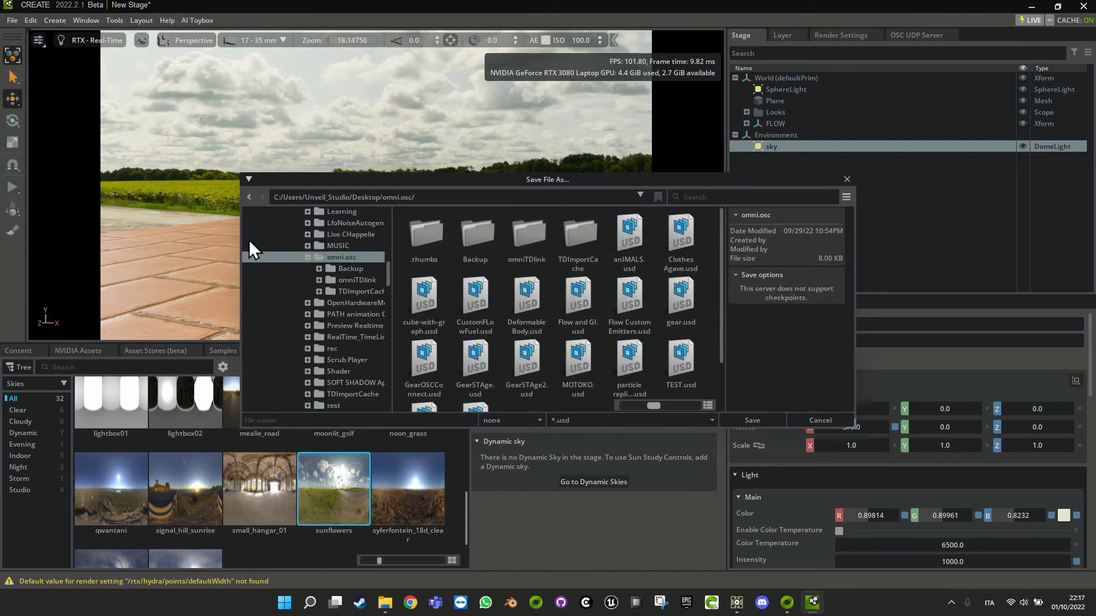
click(330, 423)
text(FLE)
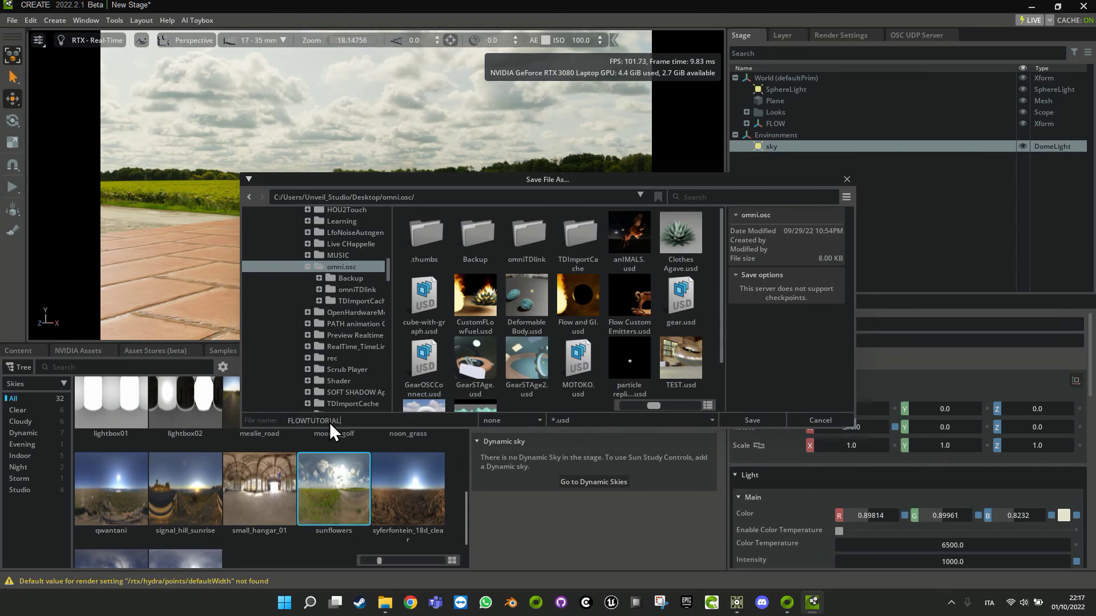
click(759, 420)
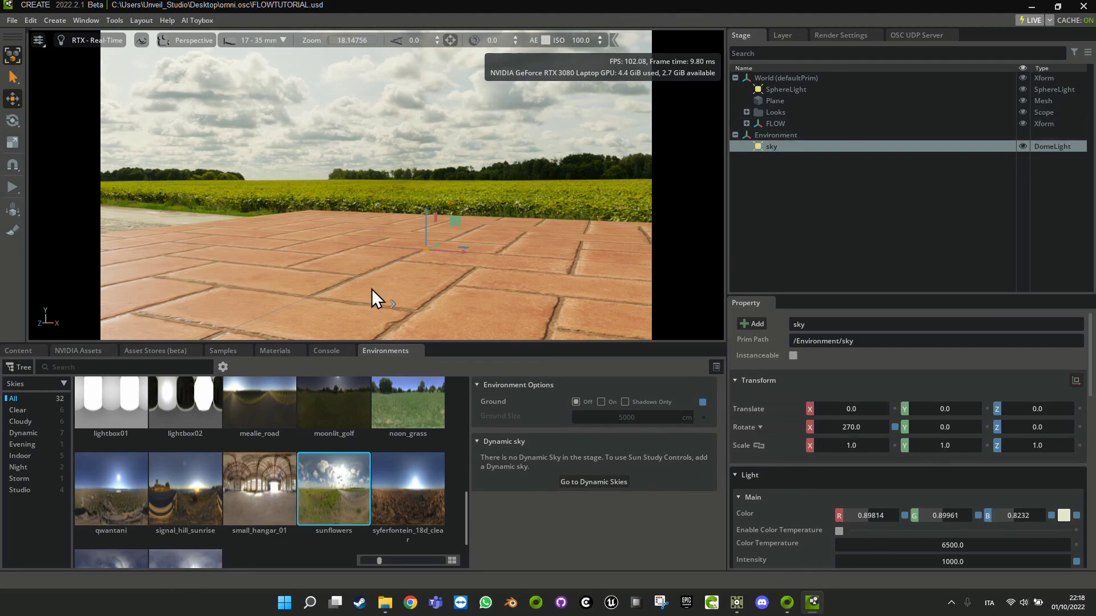
Place Create beside TouchDesigner, switch to TouchDesigner and open the Operator Snippets for the OSC In DAT.
drag(631, 8, 1079, 62)
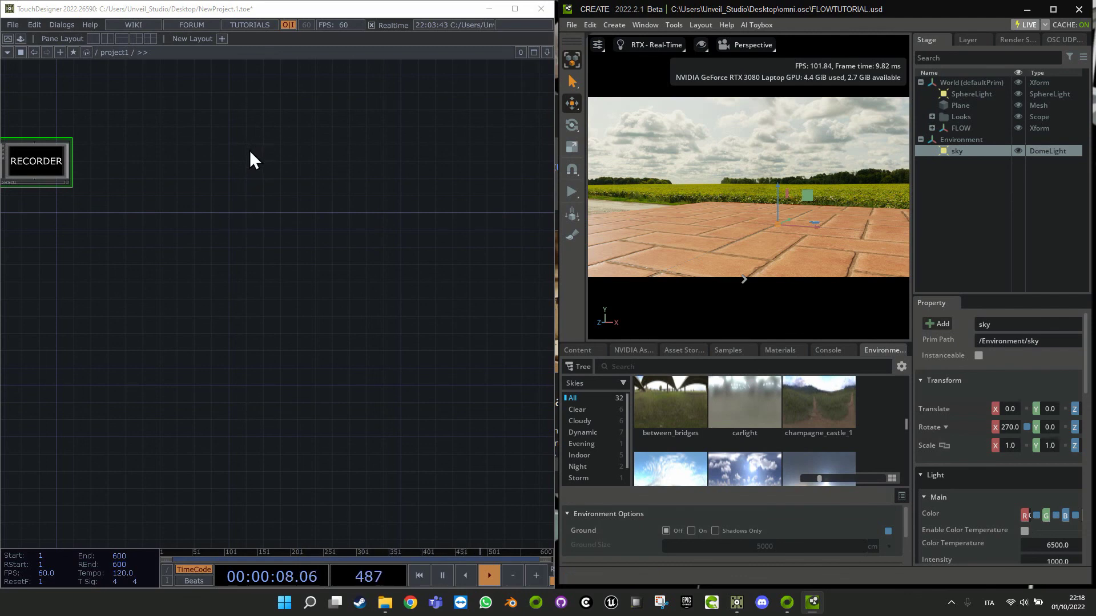
double_click(245, 248)
click(178, 105)
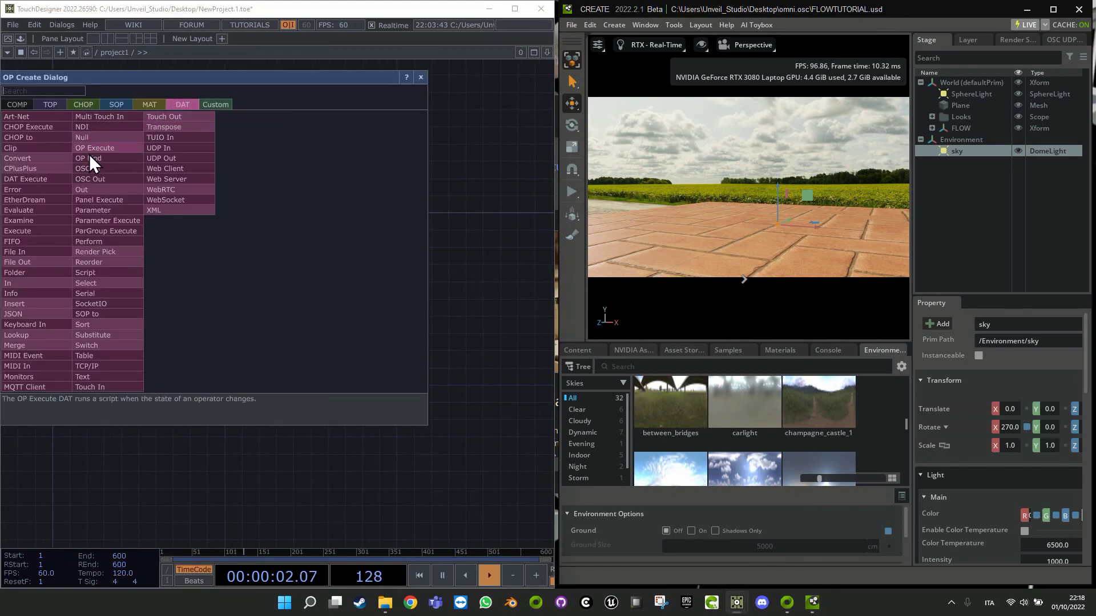
right_click(98, 170)
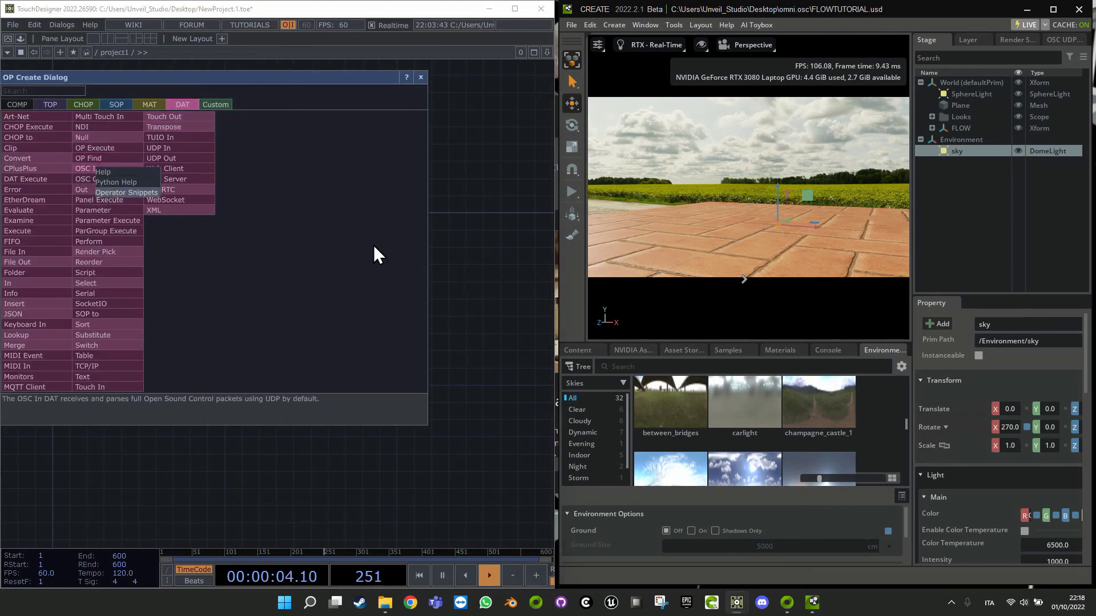
click(110, 193)
Copy the send button, panelexec1 and oscout1 from the sending messages example and paste them into project1.
click(379, 335)
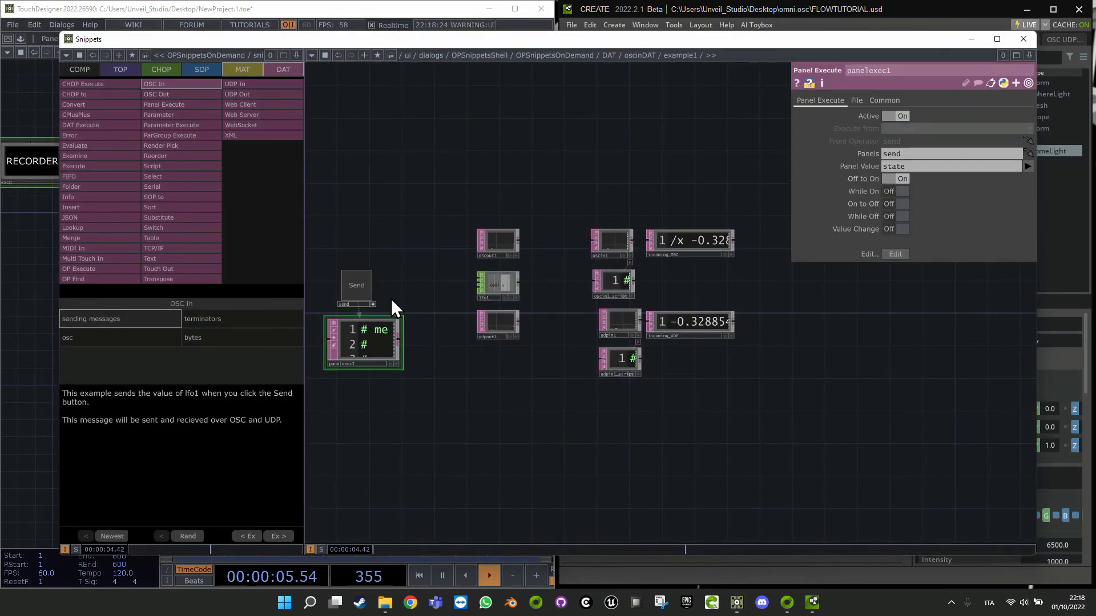
click(359, 306)
click(499, 255)
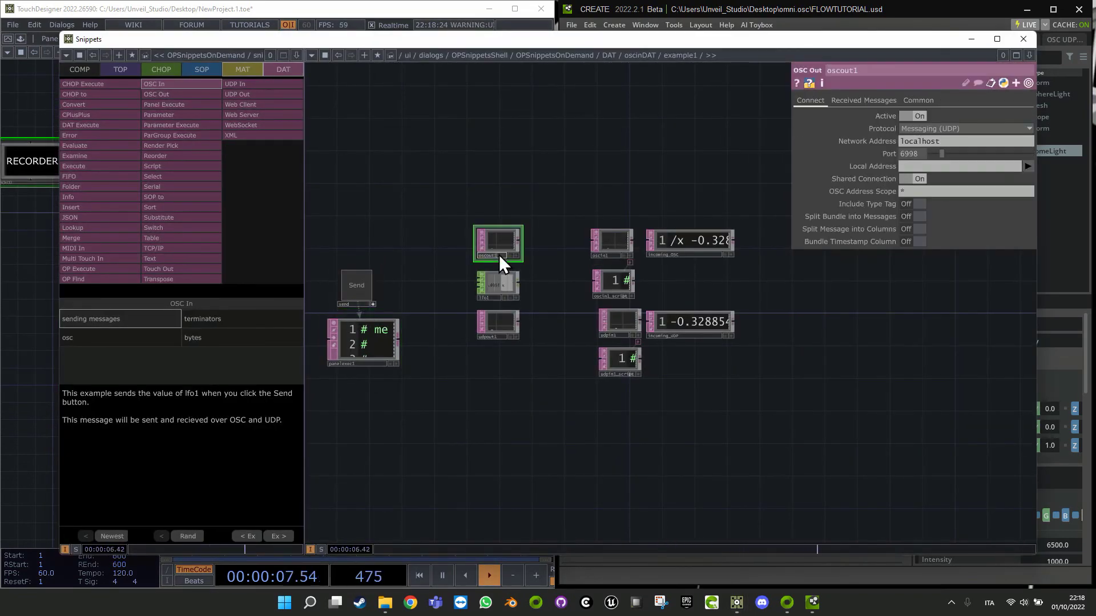
click(375, 334)
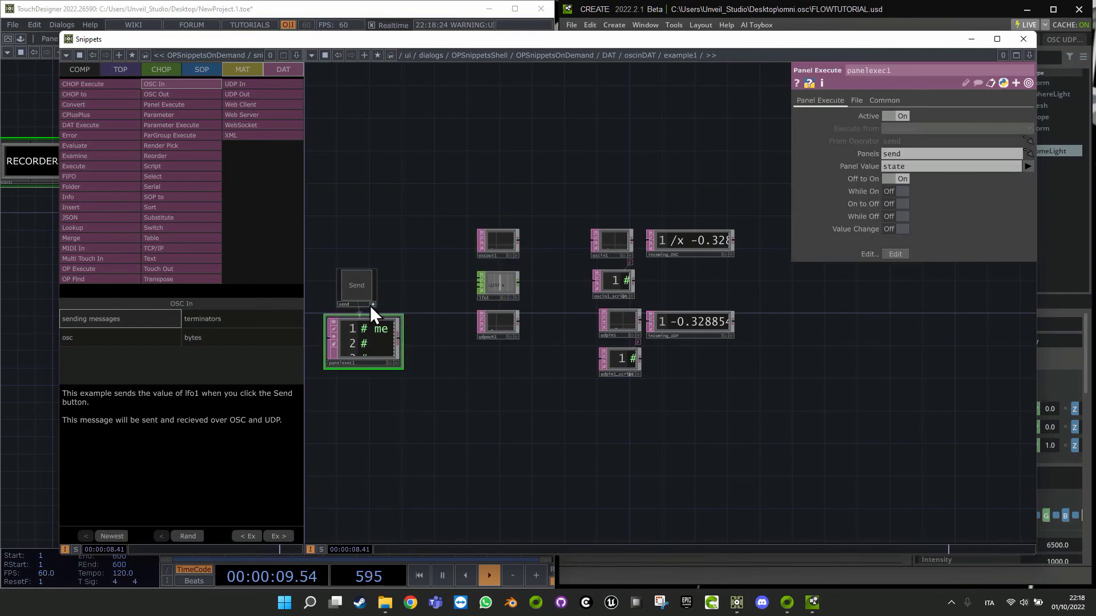
drag(371, 308, 469, 243)
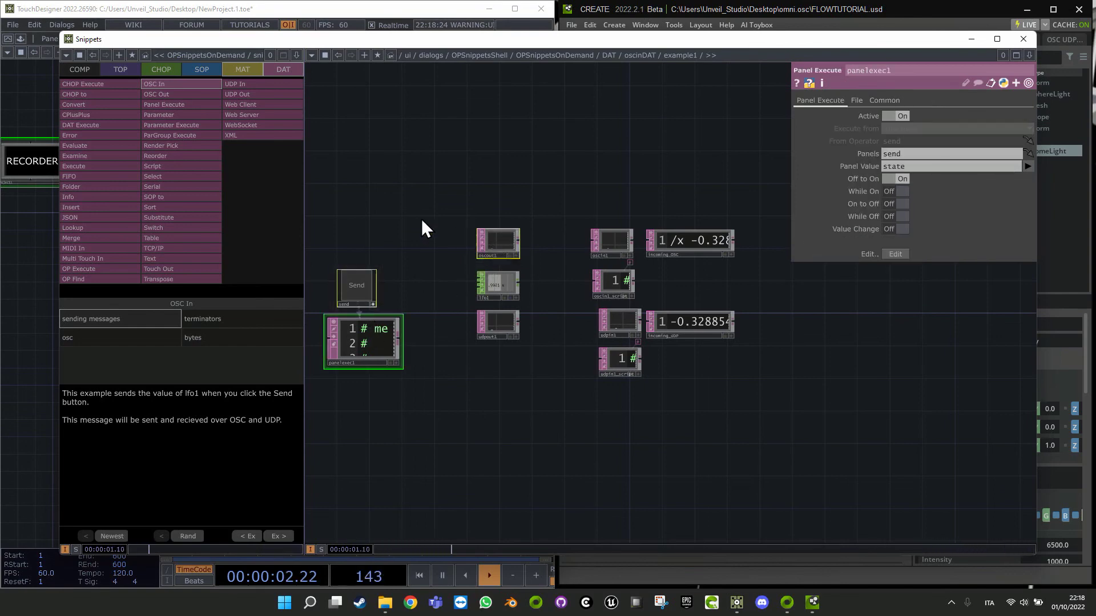
click(1023, 39)
key(ctrl+v)
scroll(203, 214, up, 2)
scroll(195, 207, down, 2)
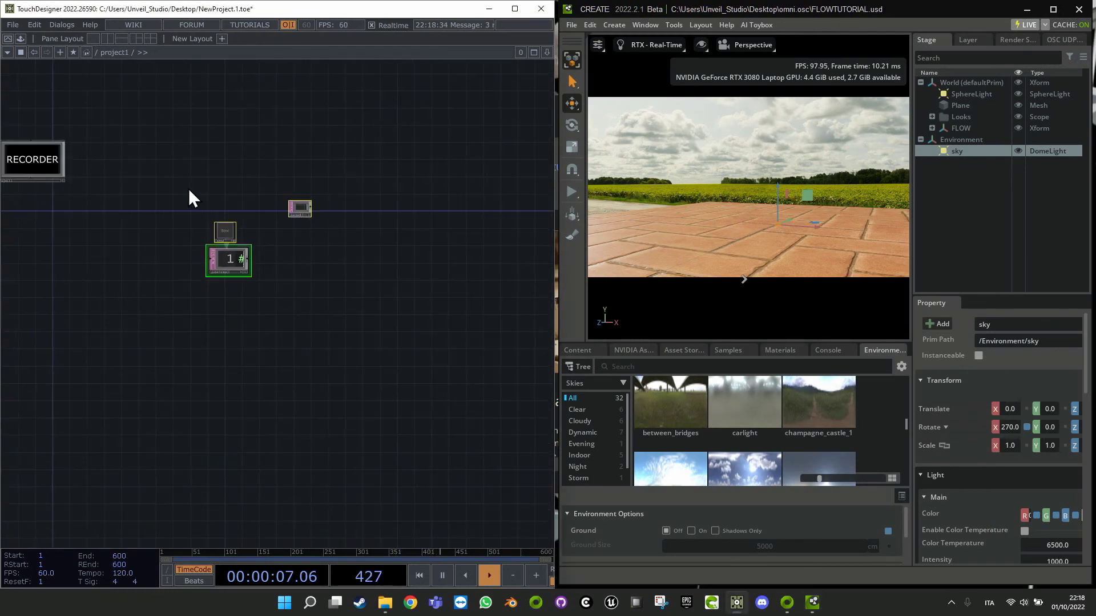
Collapse the pasted nodes into a Base component and, inside it, move oscout1 closer to the send button.
right_click(294, 288)
click(368, 468)
right_click(291, 303)
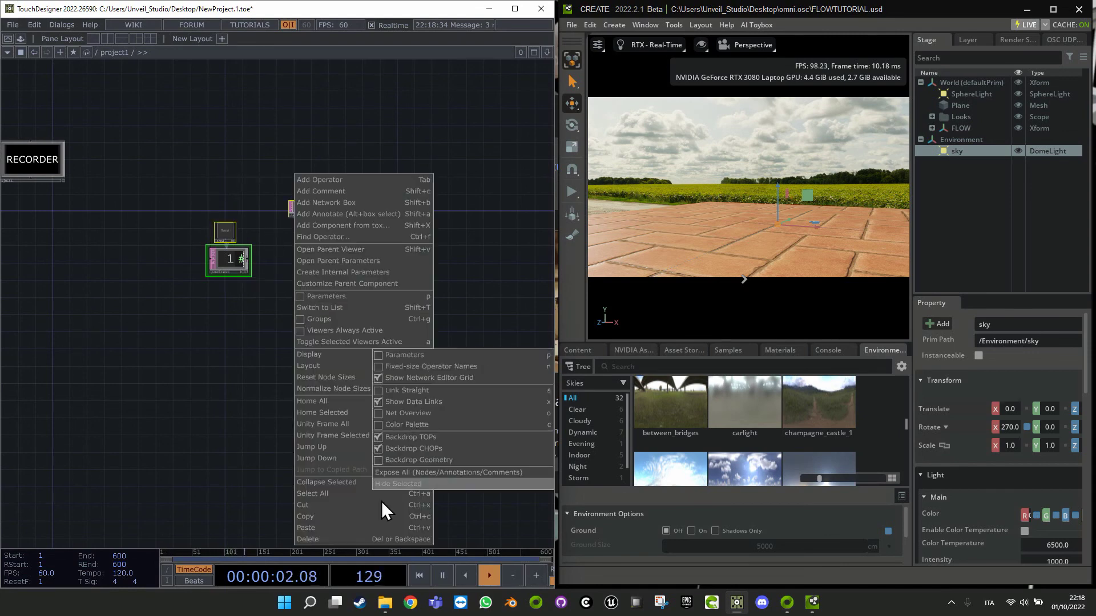
click(344, 488)
key(i)
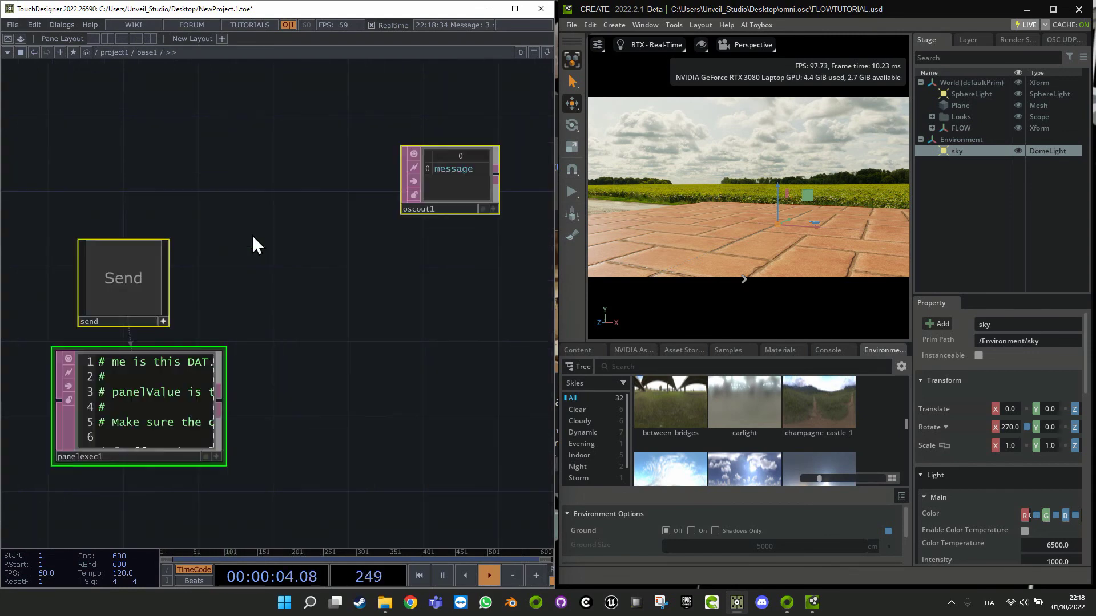
scroll(283, 308, down, 2)
click(413, 218)
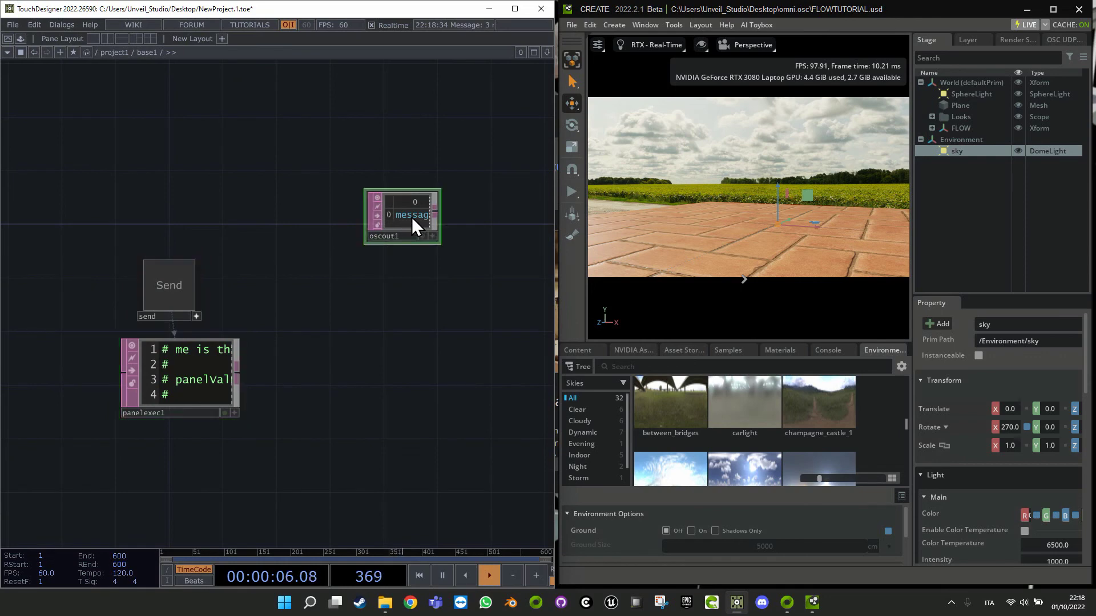
drag(405, 230, 325, 287)
Open the panelexec1 script in its own floating viewer and widen that window.
scroll(264, 362, up, 5)
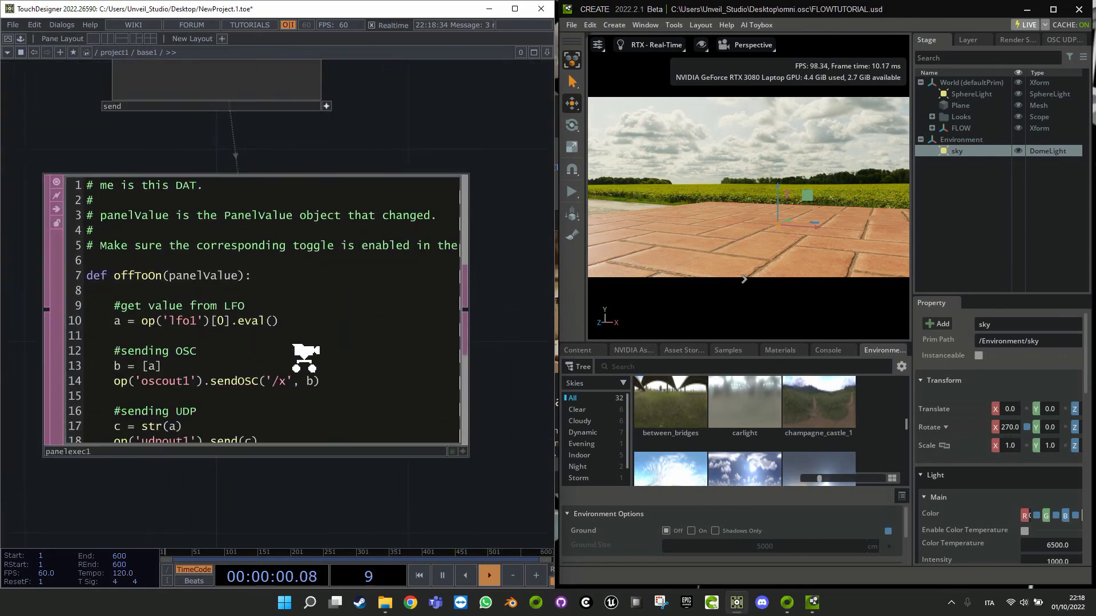
right_click(179, 319)
click(195, 299)
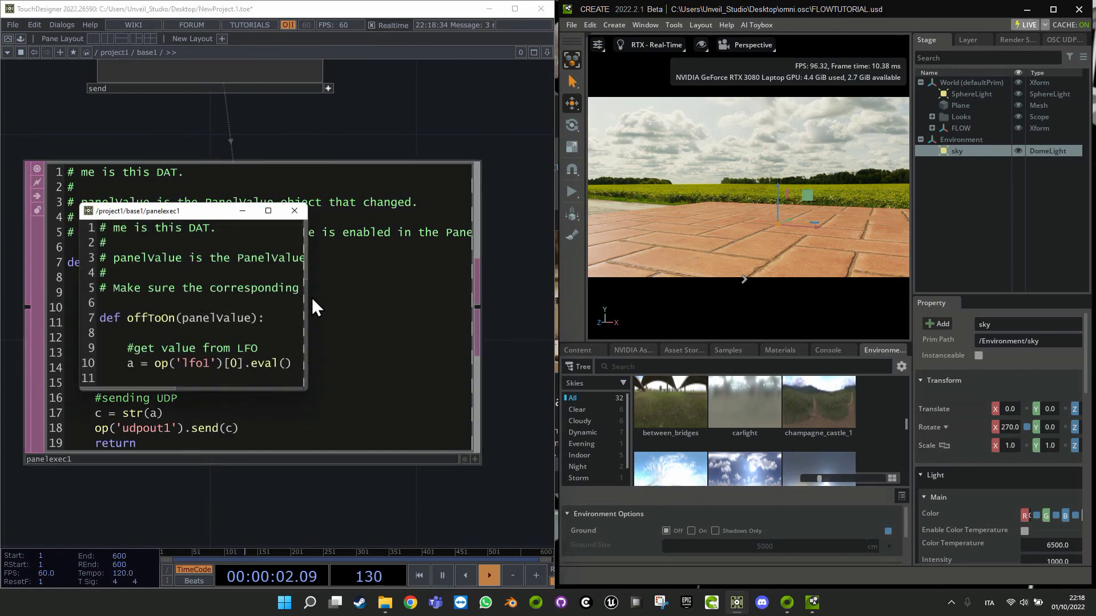
drag(308, 303, 844, 342)
Delete the UDP sending code, the LFO value lines and the b = [a] assignment from offToOn, keeping the sendOSC call.
scroll(272, 340, down, 5)
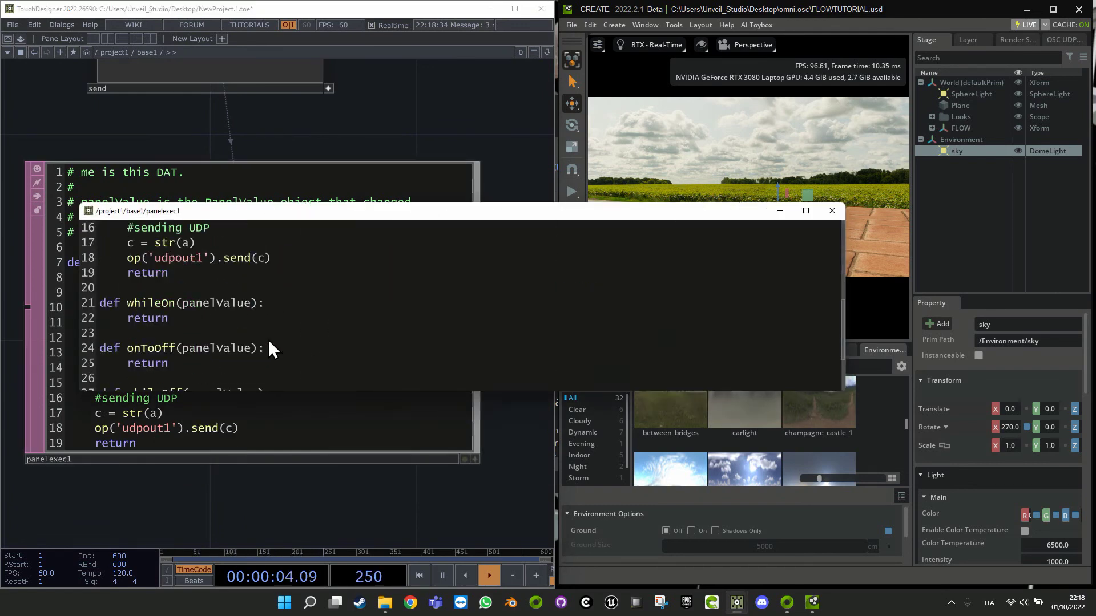
scroll(269, 340, up, 2)
drag(266, 332, 93, 300)
key(BackSpace)
scroll(112, 295, up, 2)
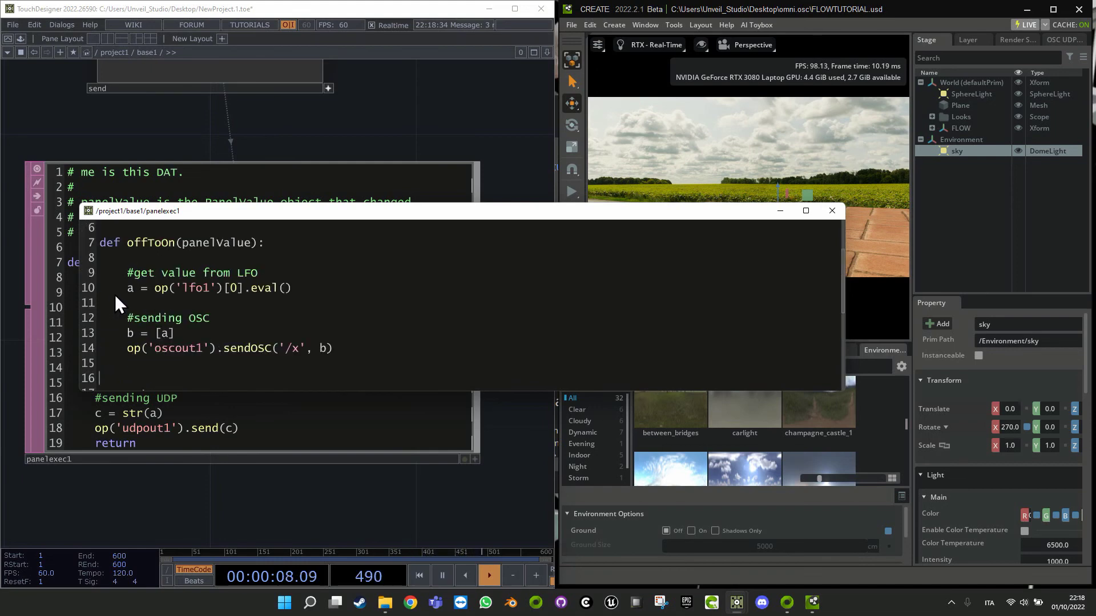
drag(190, 326, 65, 275)
key(BackSpace)
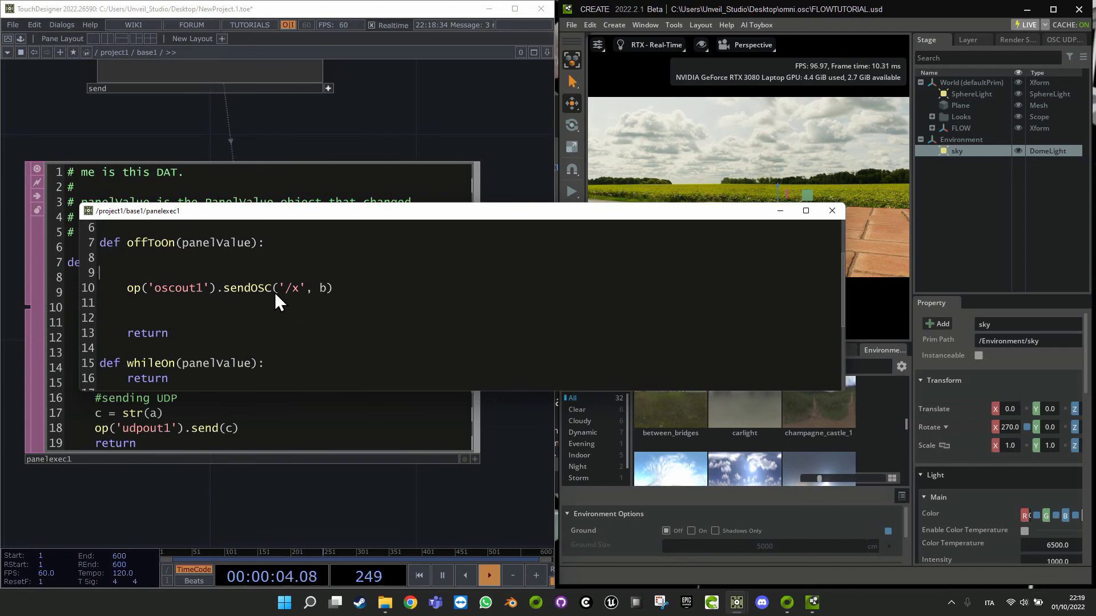
Change the OSC address in the sendOSC call of panelexec1 to '/scale'.
drag(283, 288, 290, 289)
drag(312, 288, 326, 289)
drag(224, 288, 274, 292)
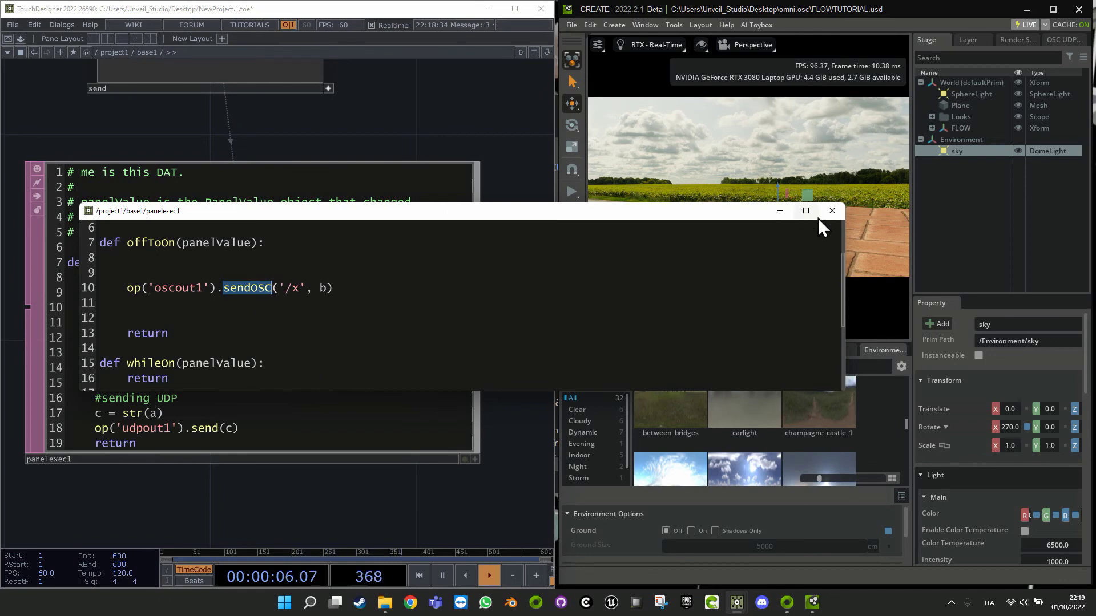
click(293, 289)
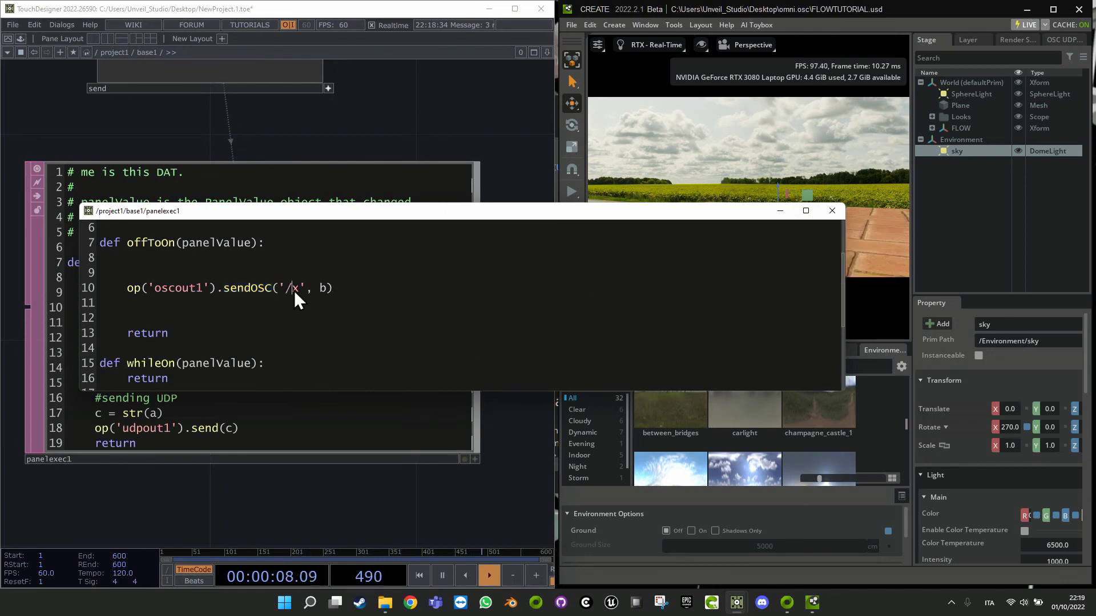
text(scale)
double_click(350, 288)
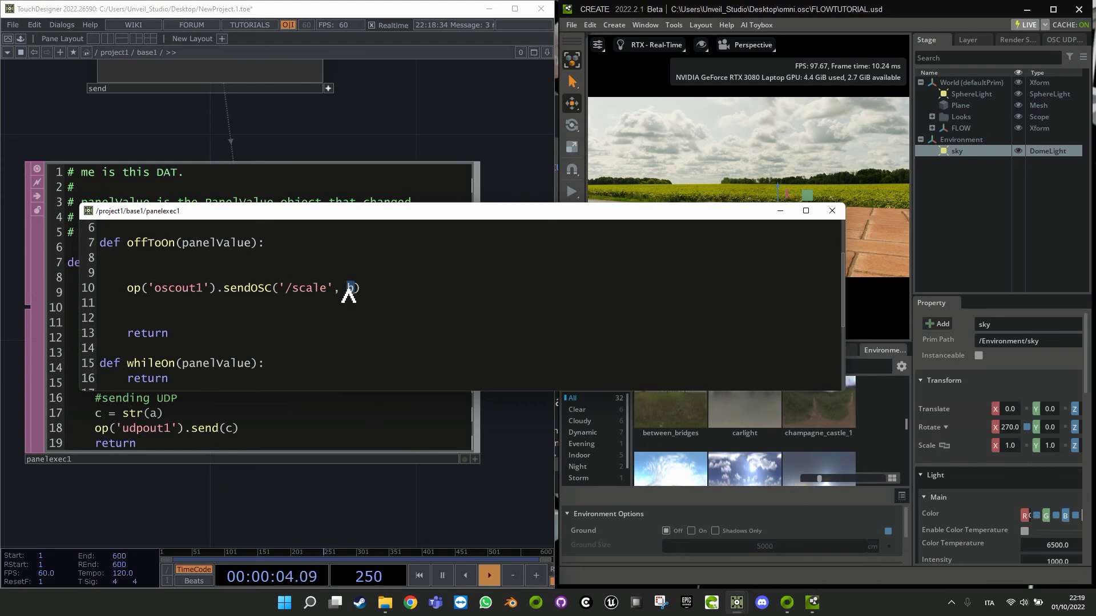
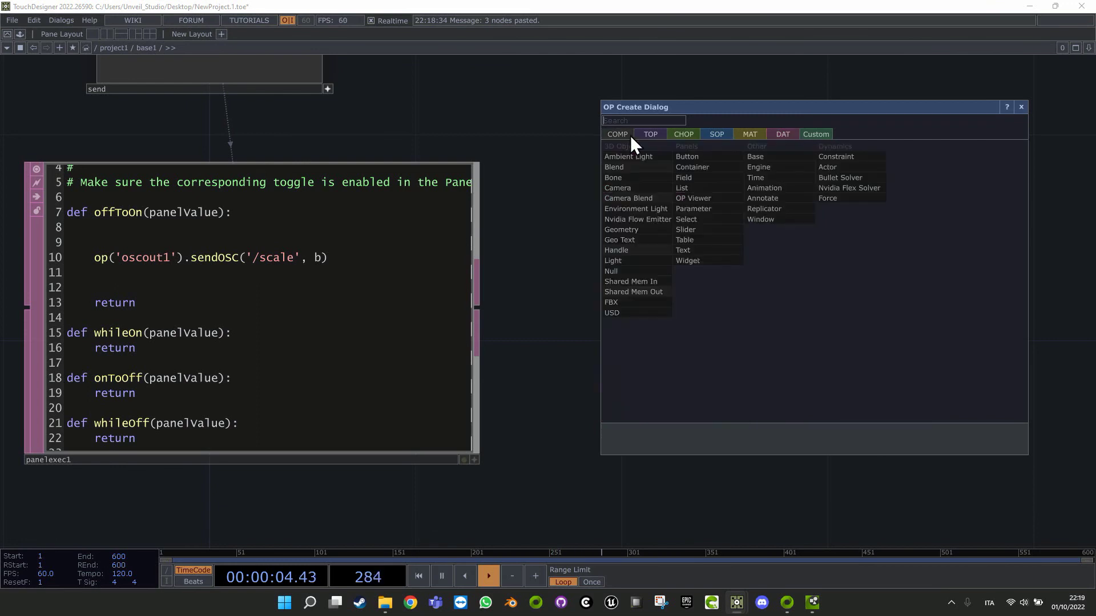
click(635, 229)
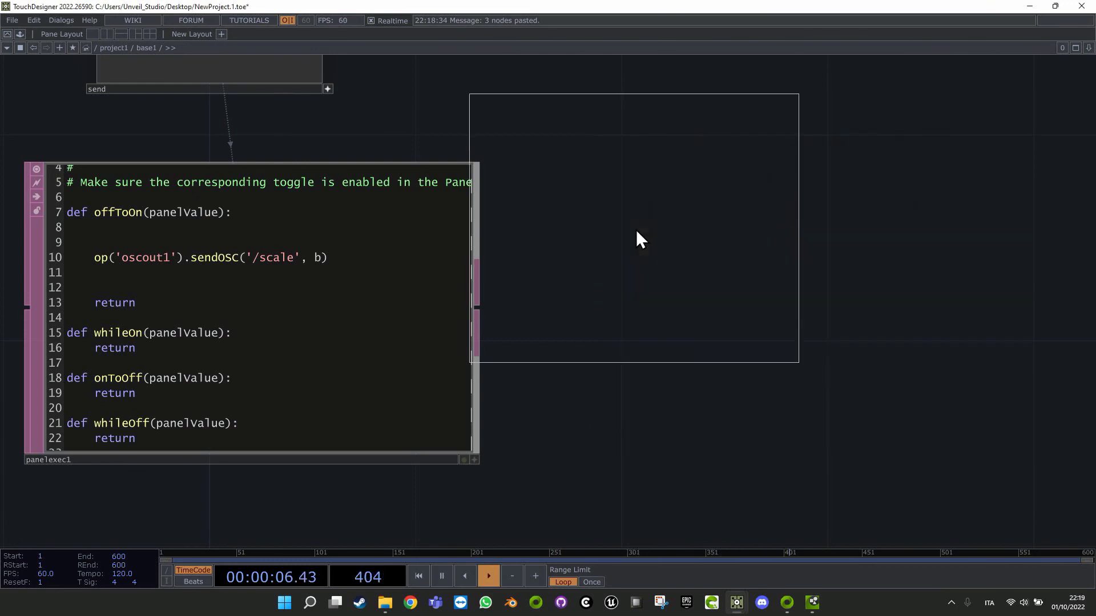
click(846, 271)
key(p)
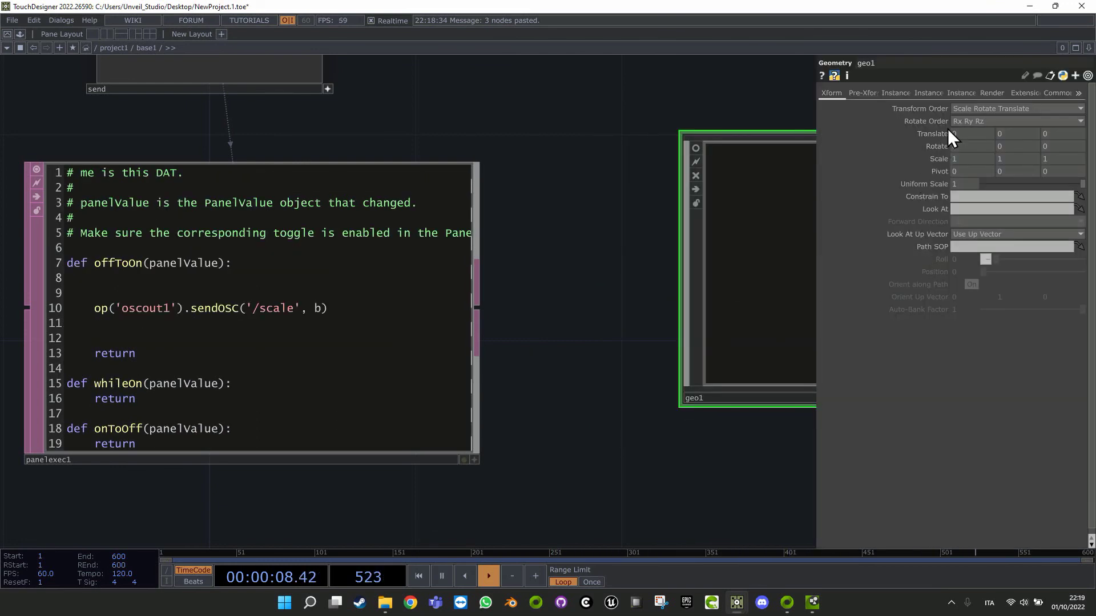
click(946, 146)
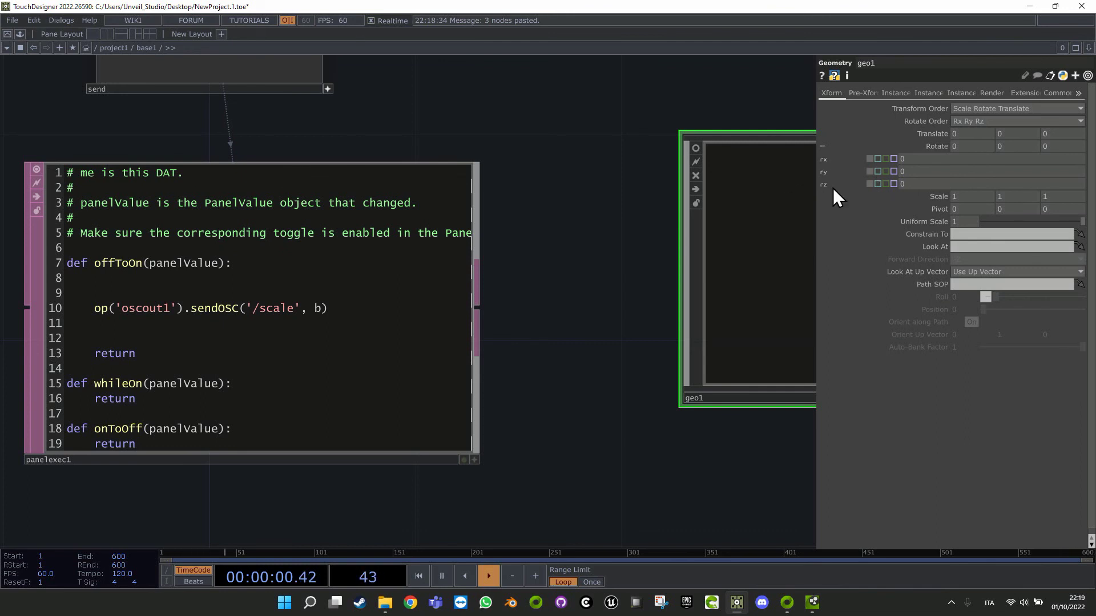
click(920, 137)
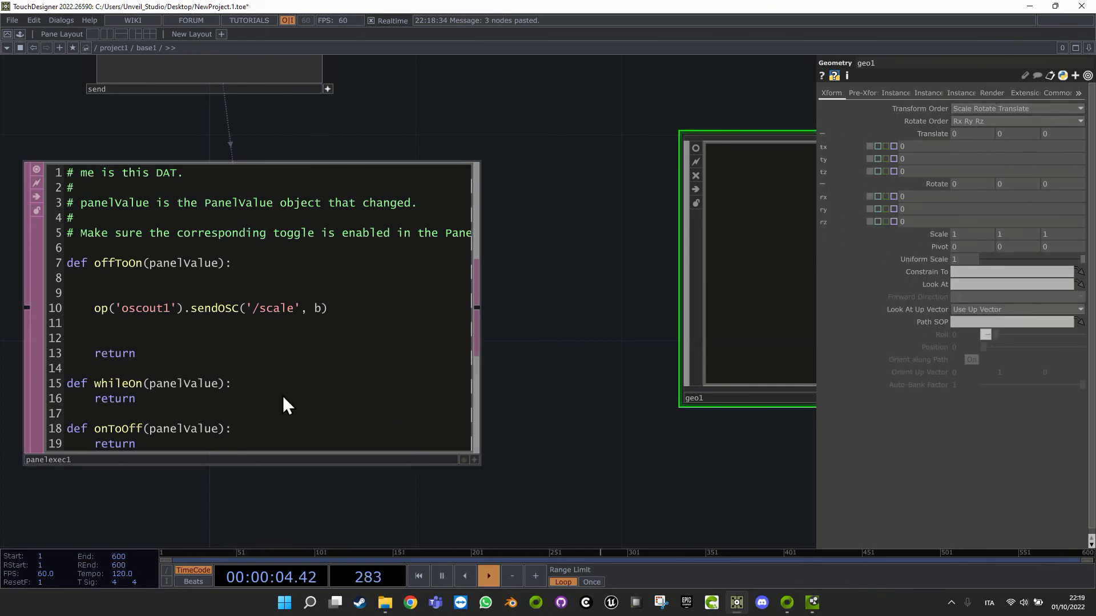
click(140, 293)
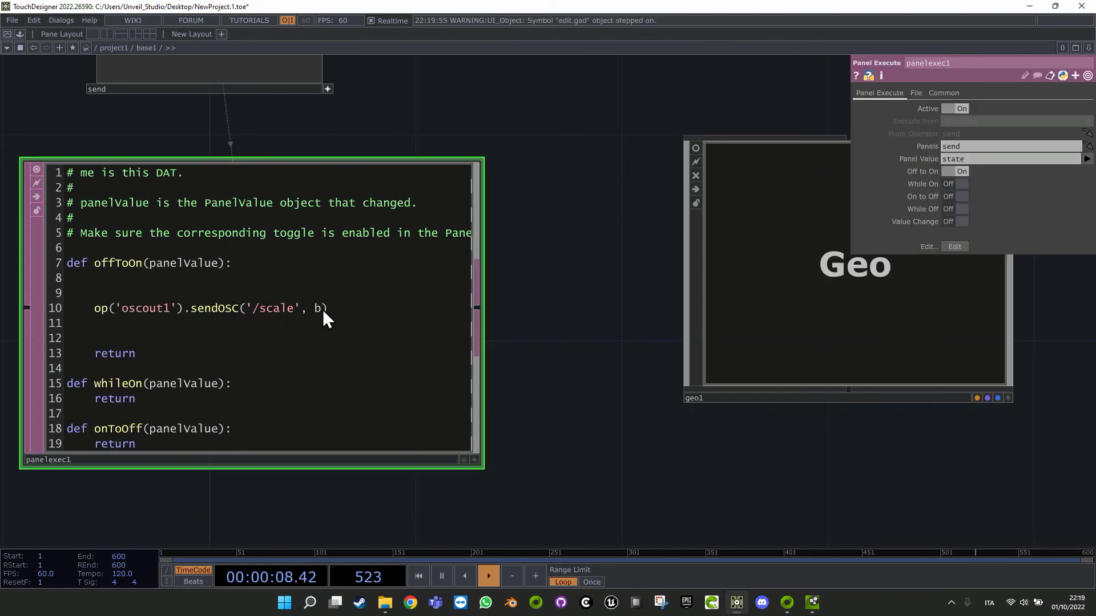
scroll(571, 311, down, 3)
click(706, 285)
key(Delete)
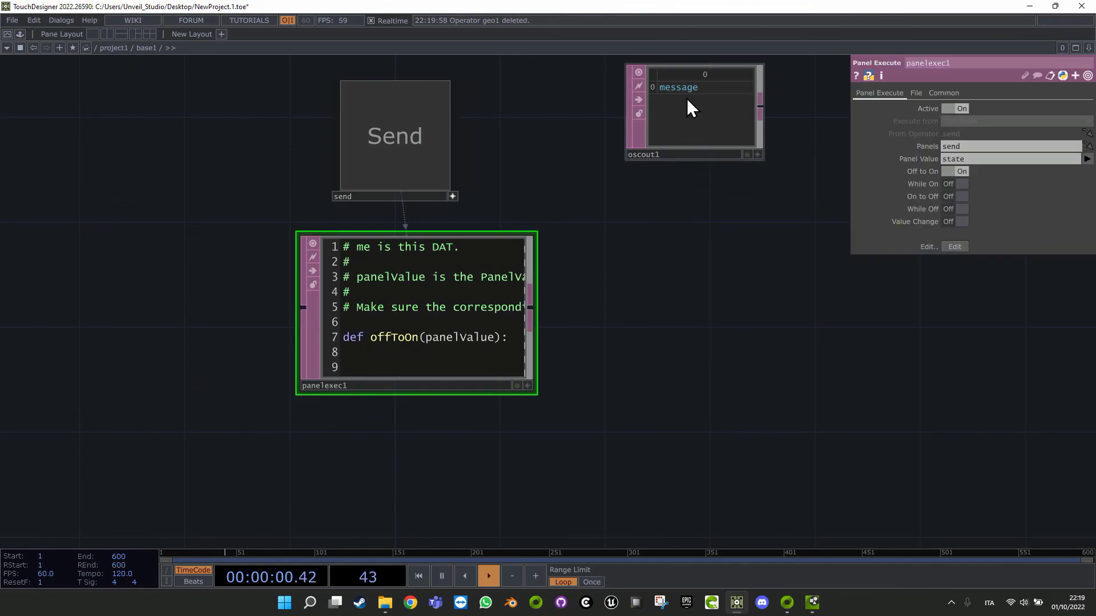
Place a Constant CHOP beside the Send button and give it three channels, chan1 to chan3.
drag(785, 311, 896, 467)
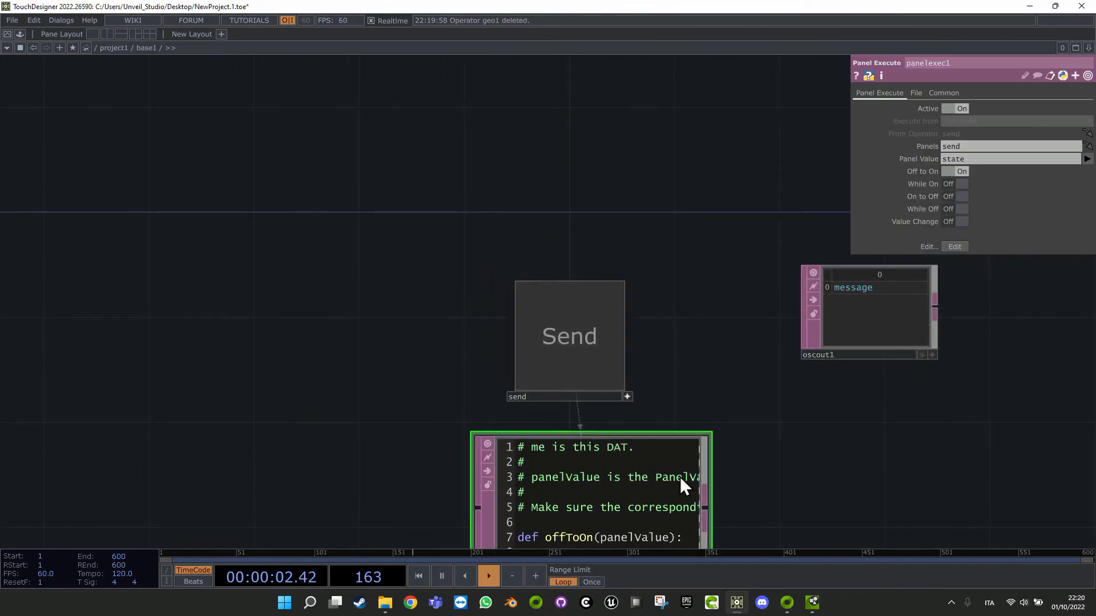
key(Tab)
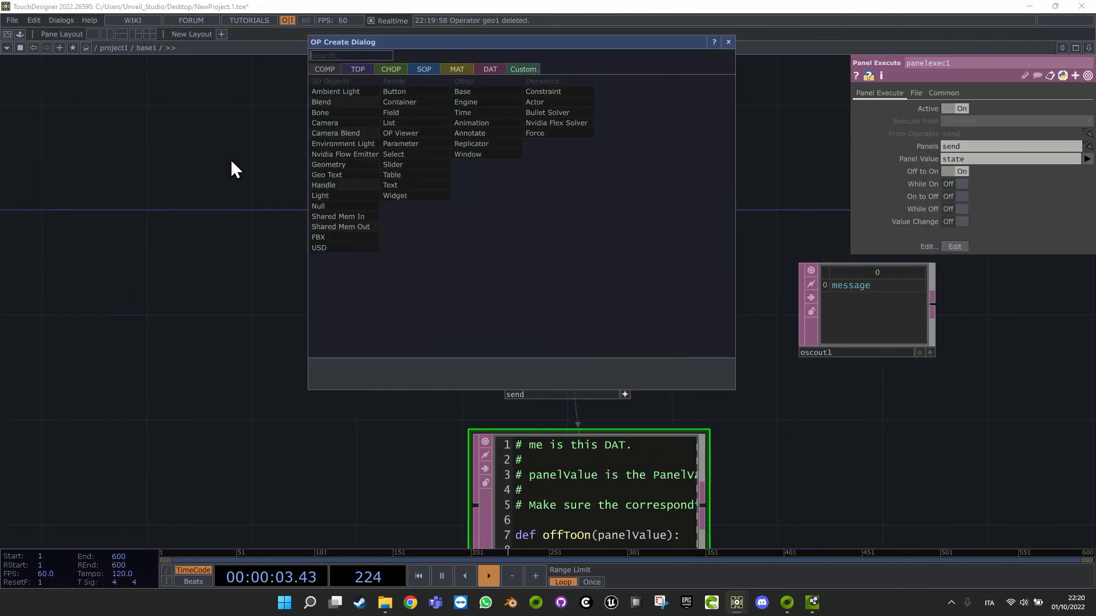
click(392, 69)
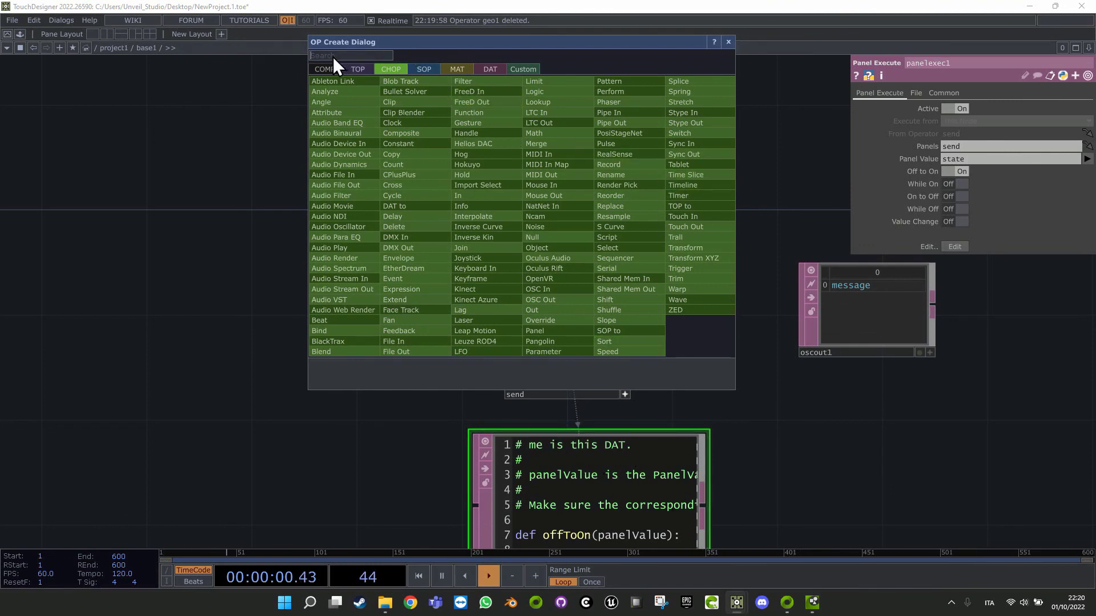
text(c)
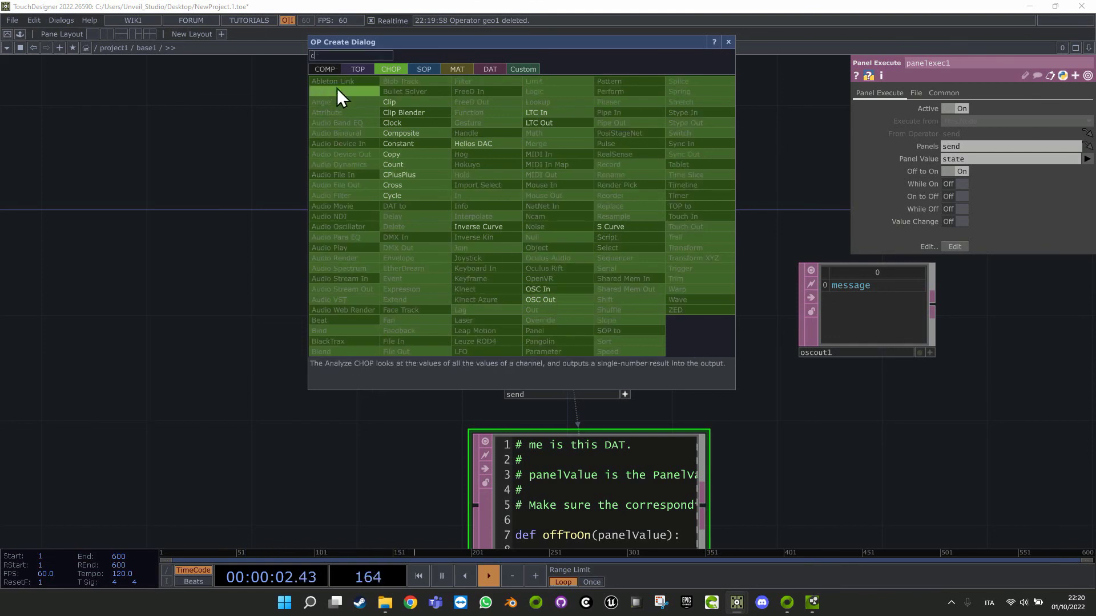
click(398, 143)
click(237, 166)
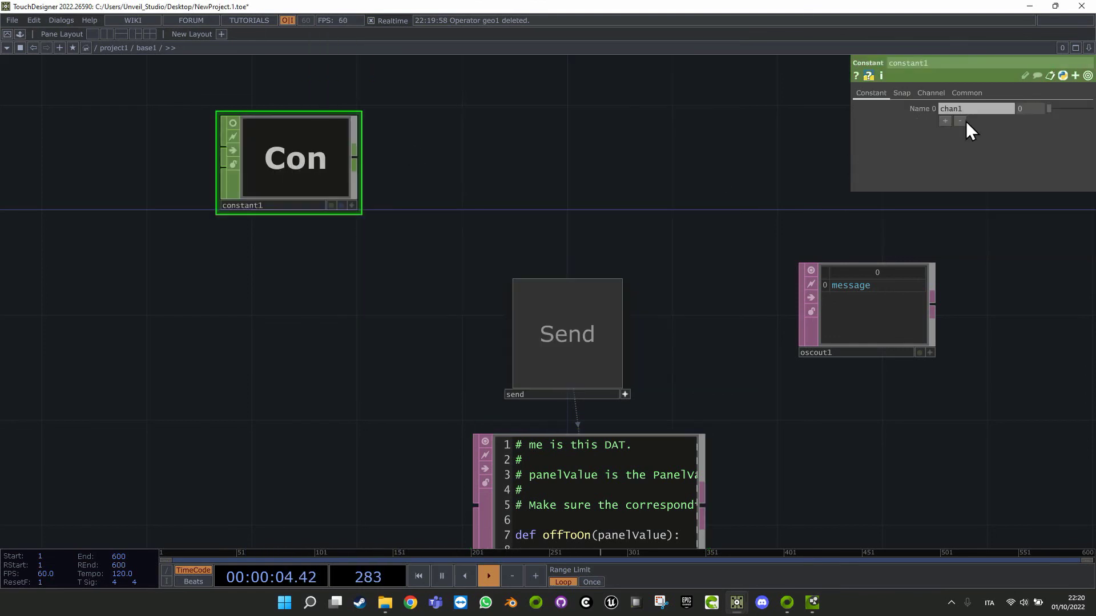
click(946, 122)
click(944, 134)
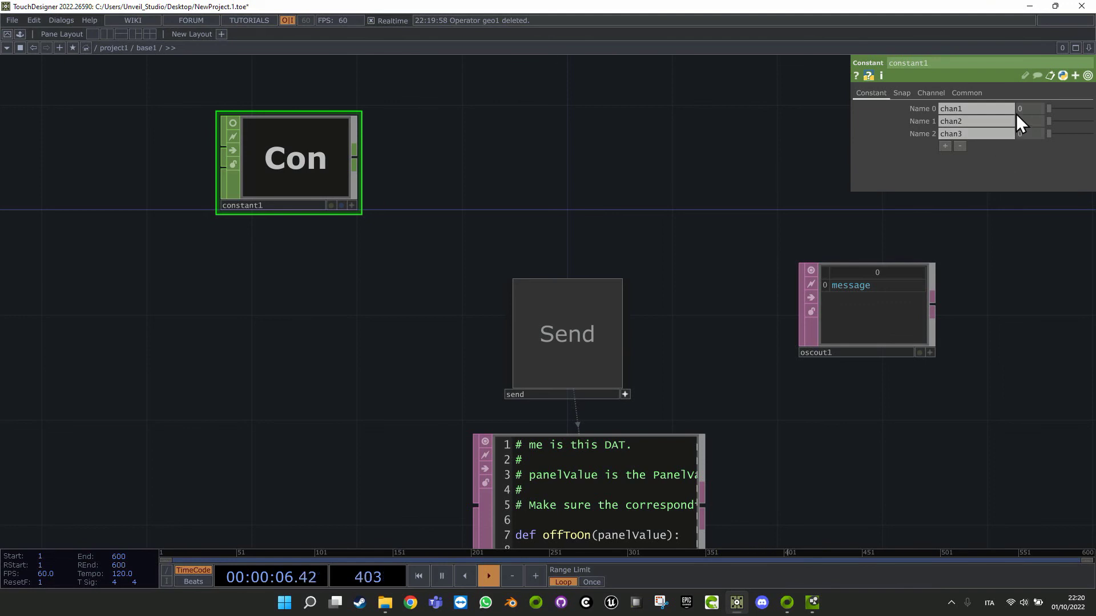
Enter the expression math.cos(absTime.seconds) as the value of chan1 in constant1.
drag(742, 145, 543, 161)
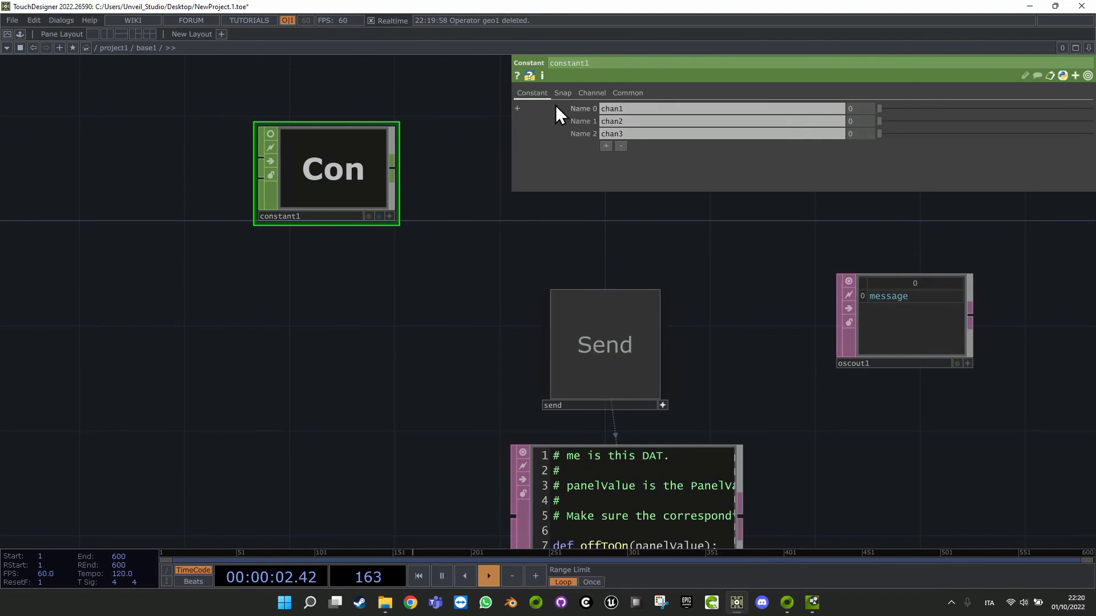
click(582, 110)
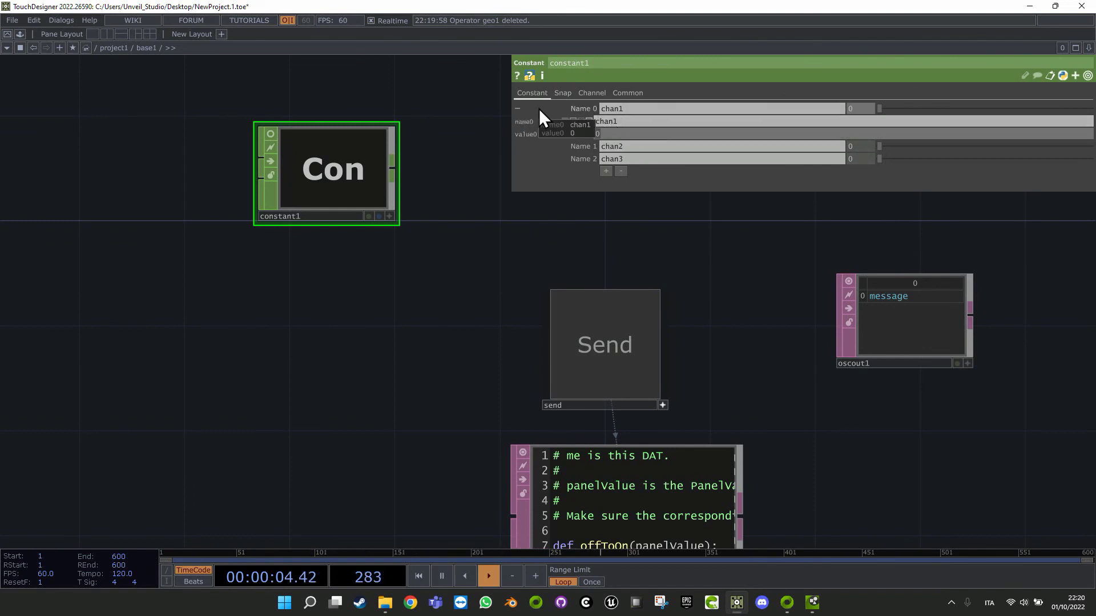
text(math.si)
text(n)
text(())
key(BackSpace)
key(BackSpace)
key(BackSpace)
key(BackSpace)
key(BackSpace)
text(cos()absTime.seconds)
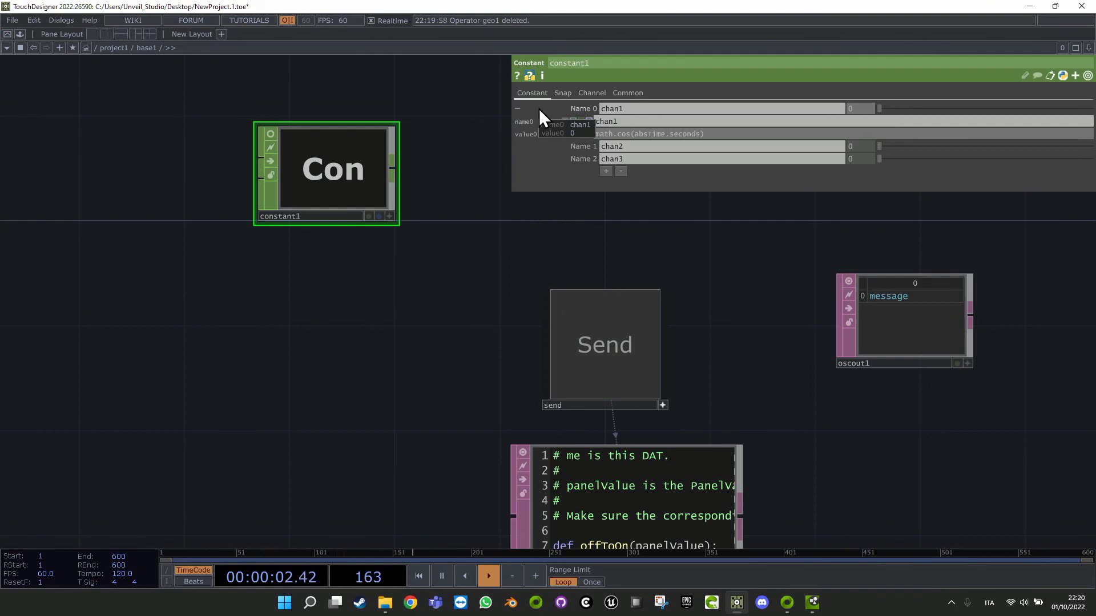
Multiply chan1's value expression by 2 so that it reads math.cos(absTime.seconds)*2.
text(*360)
key(BackSpace)
key(BackSpace)
key(BackSpace)
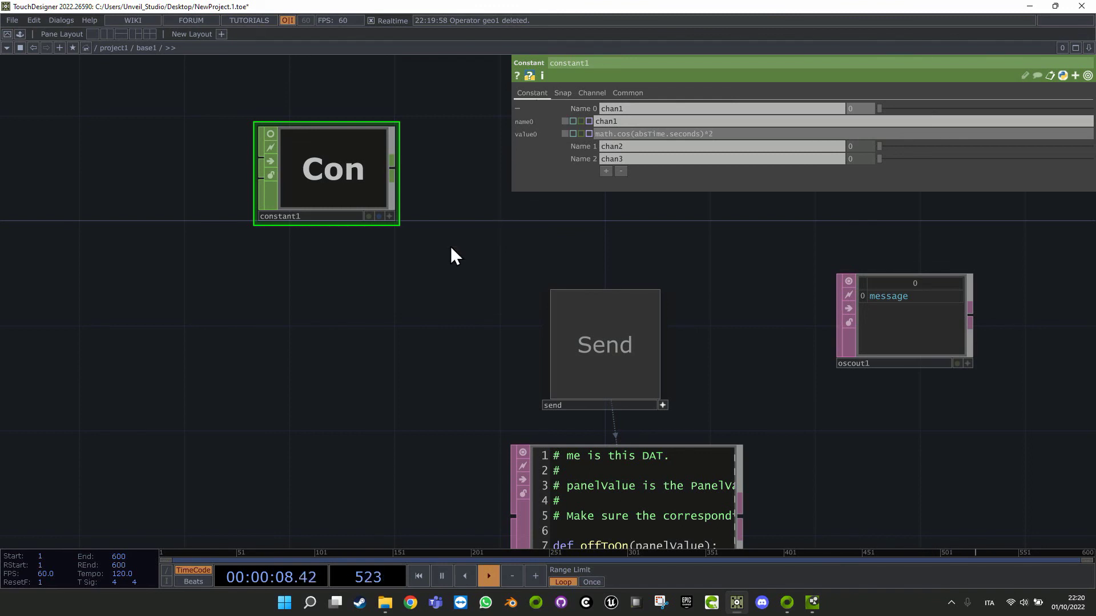
text(2)
key(Return)
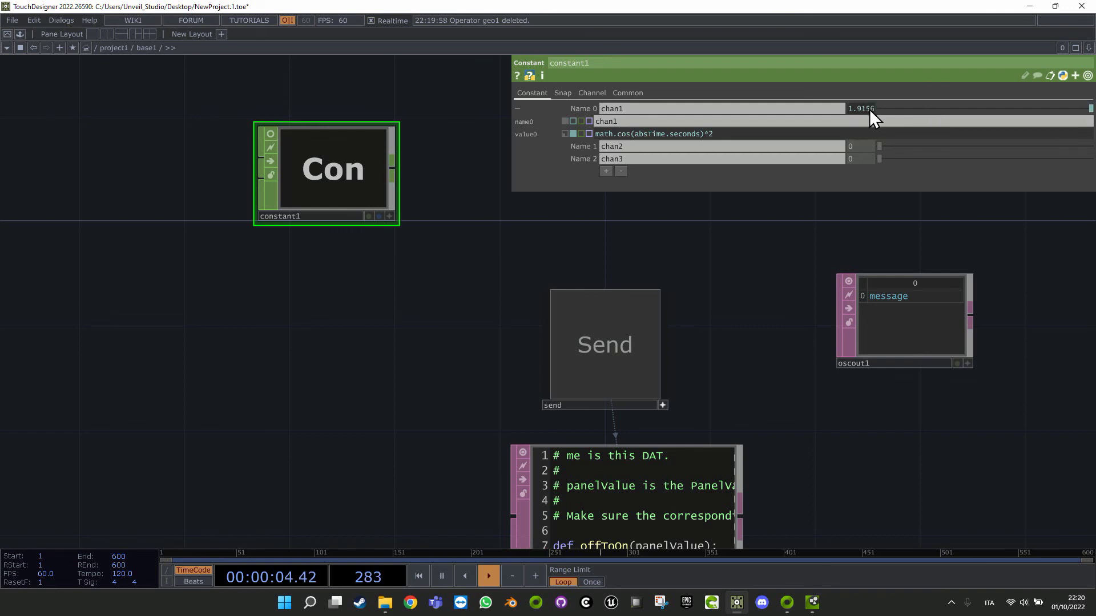
Copy chan1's expression to the values of chan2 and chan3, using math.cos(absTime.seconds+0.4)*2 for both.
click(579, 148)
click(577, 184)
drag(713, 134, 499, 134)
key(ctrl+c)
click(625, 173)
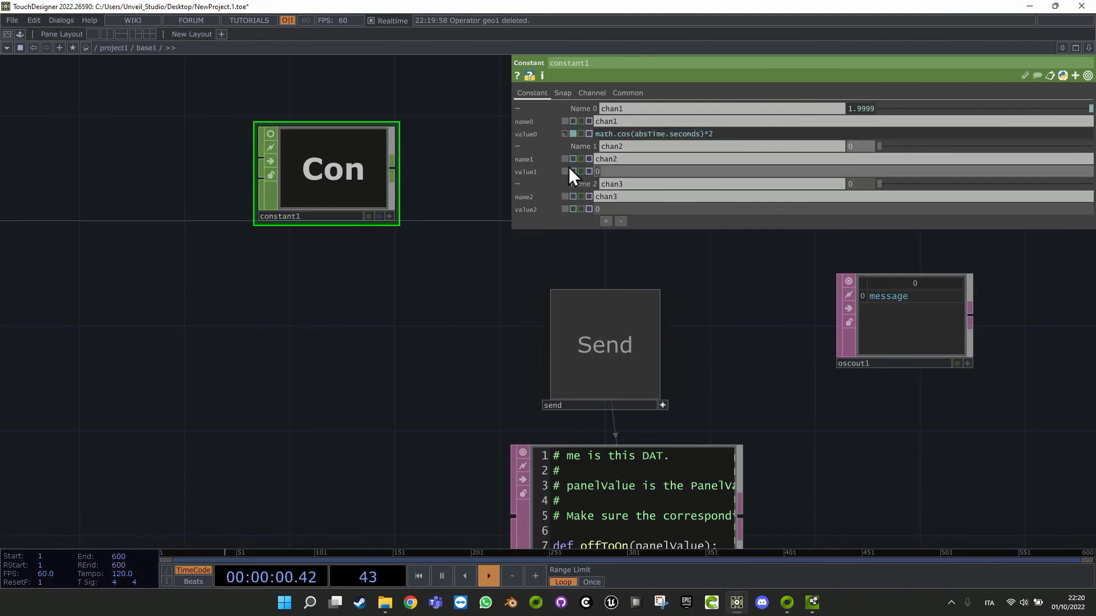
key(ctrl+v)
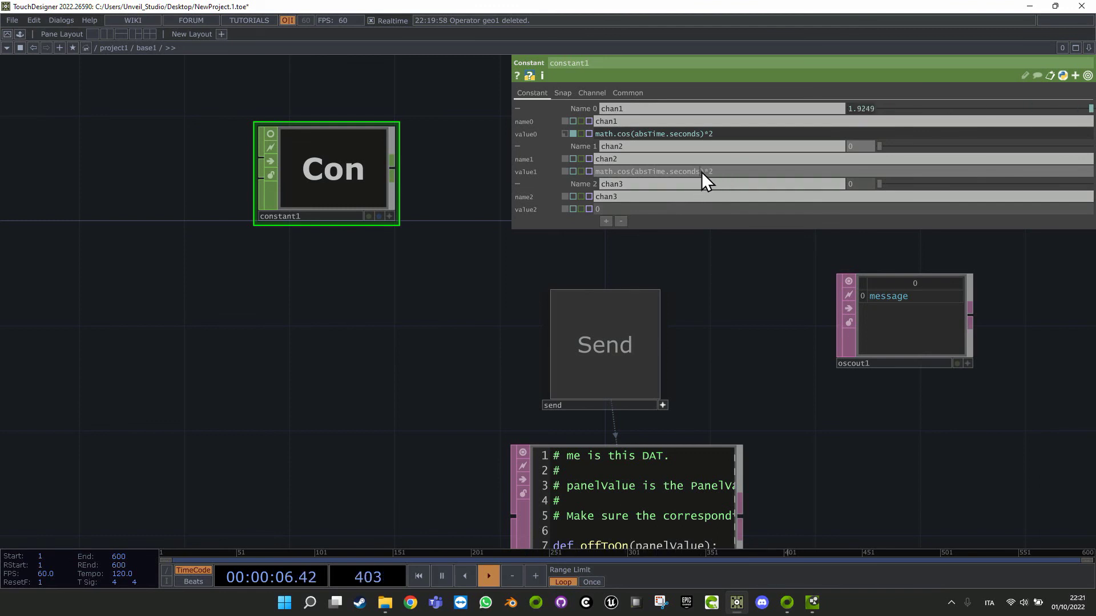
text(+0.)
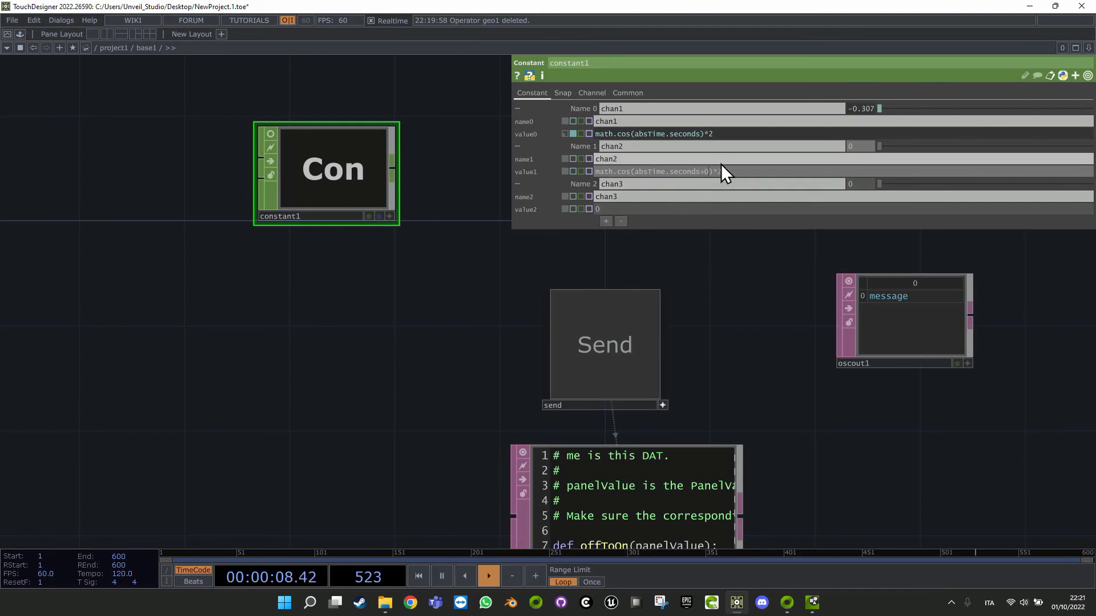
text(4)
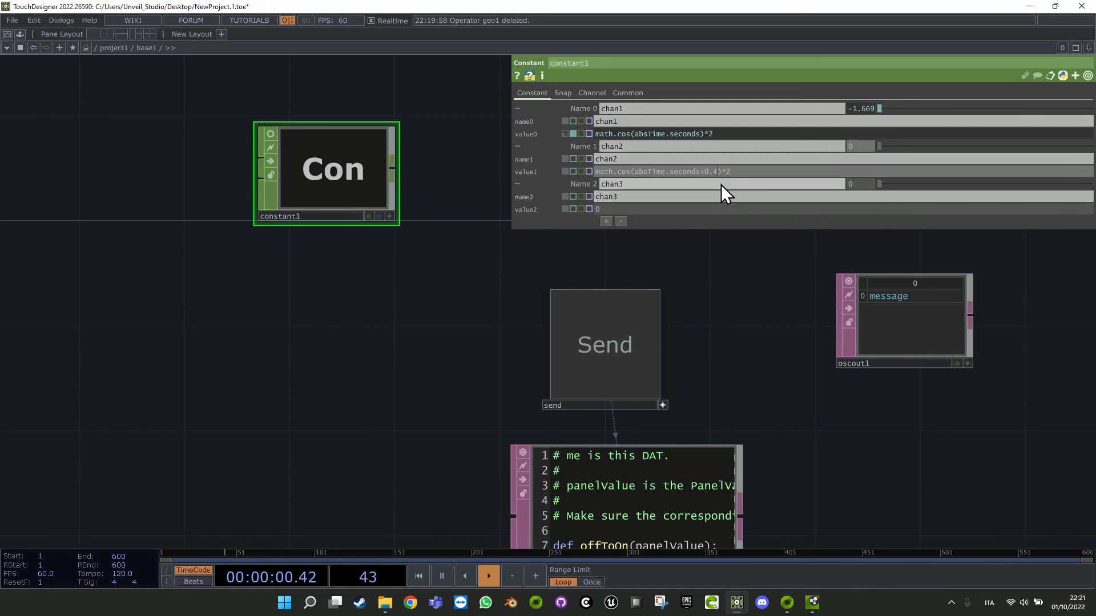
key(Return)
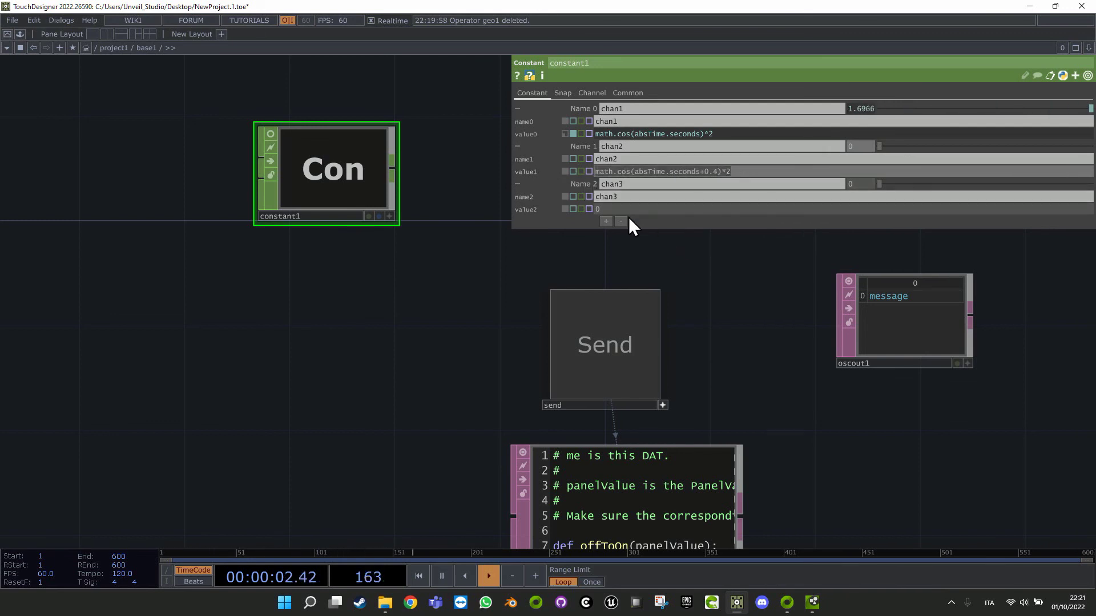
click(560, 208)
text(math.cos(absTime.seconds+0.4)*2)
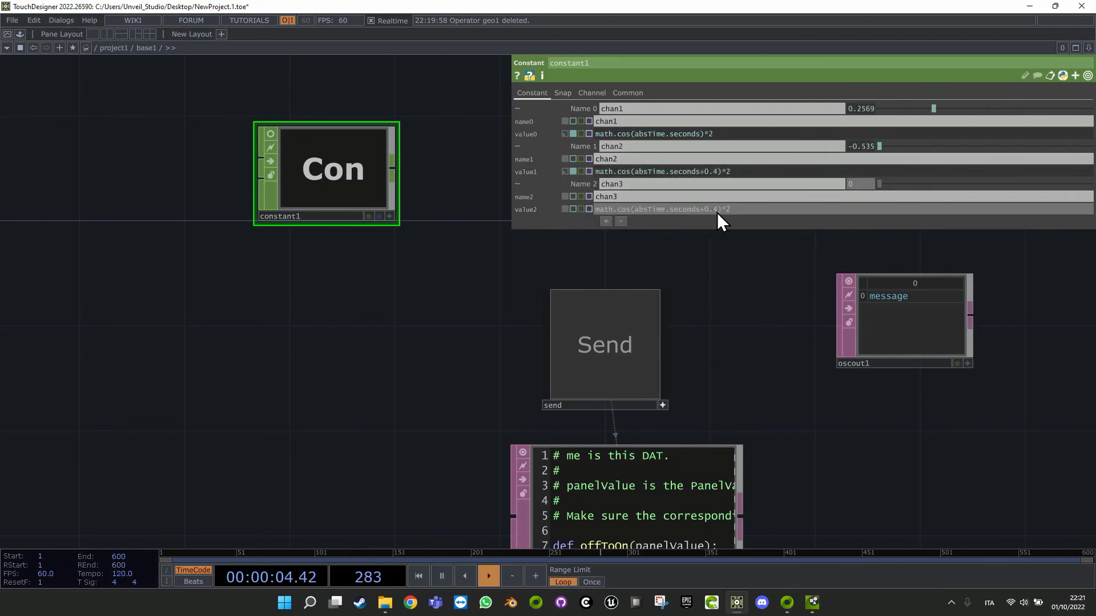
Set the time offset to 344 in chan2's expression and to 7878 in chan3's expression.
click(714, 172)
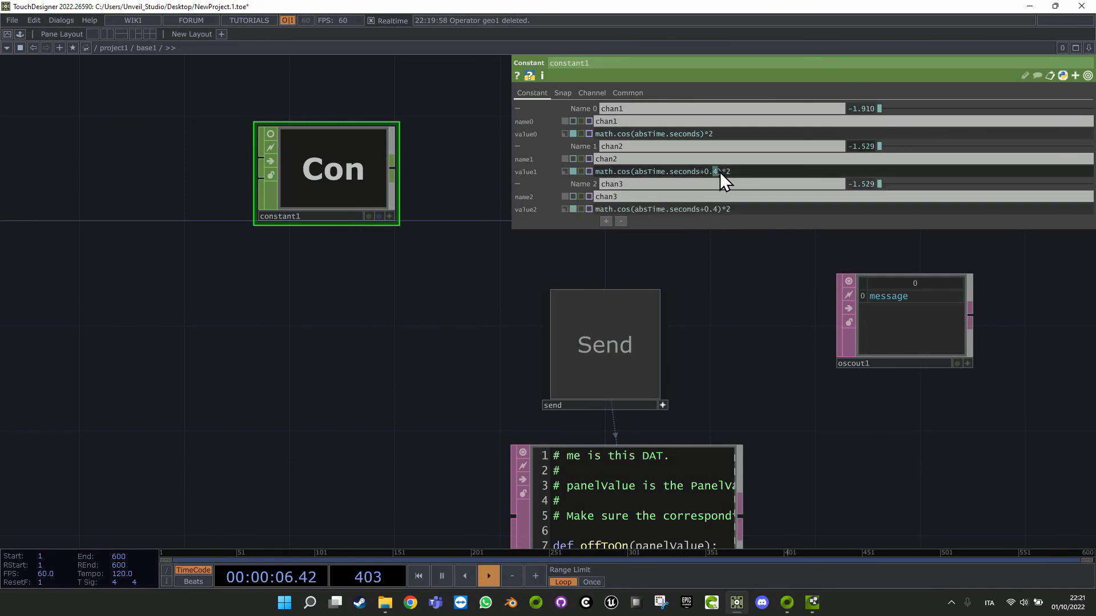
double_click(707, 172)
text(344)
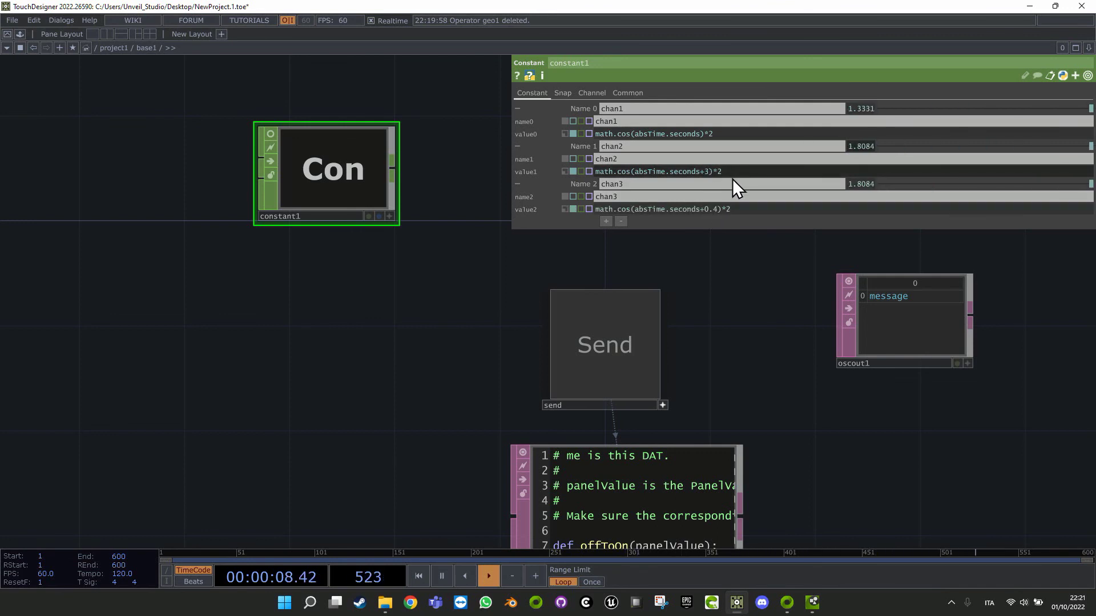
double_click(706, 209)
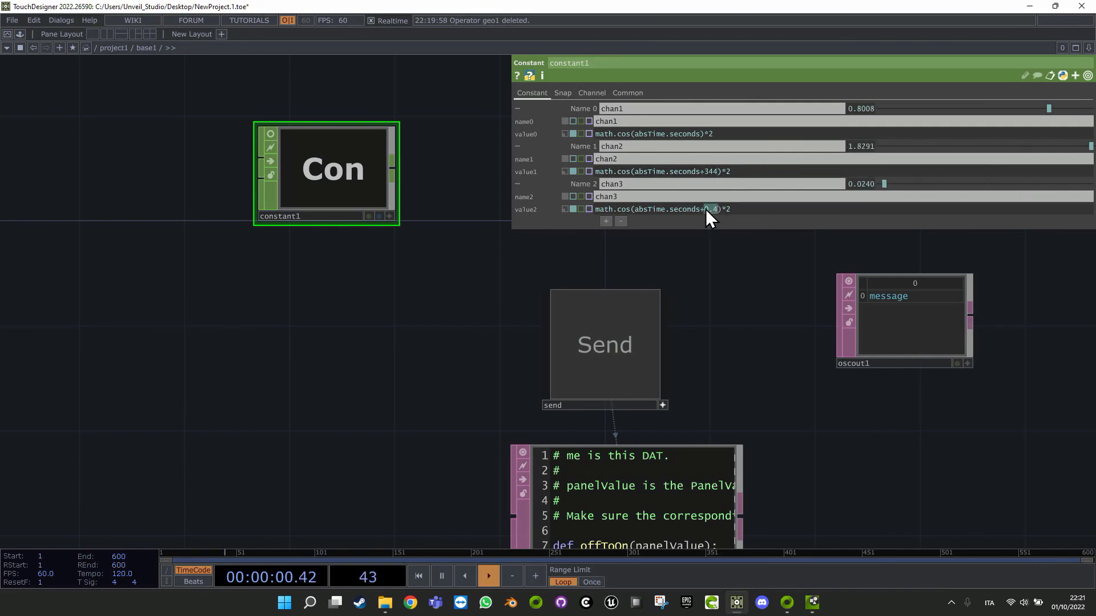
text(7878)
key(Return)
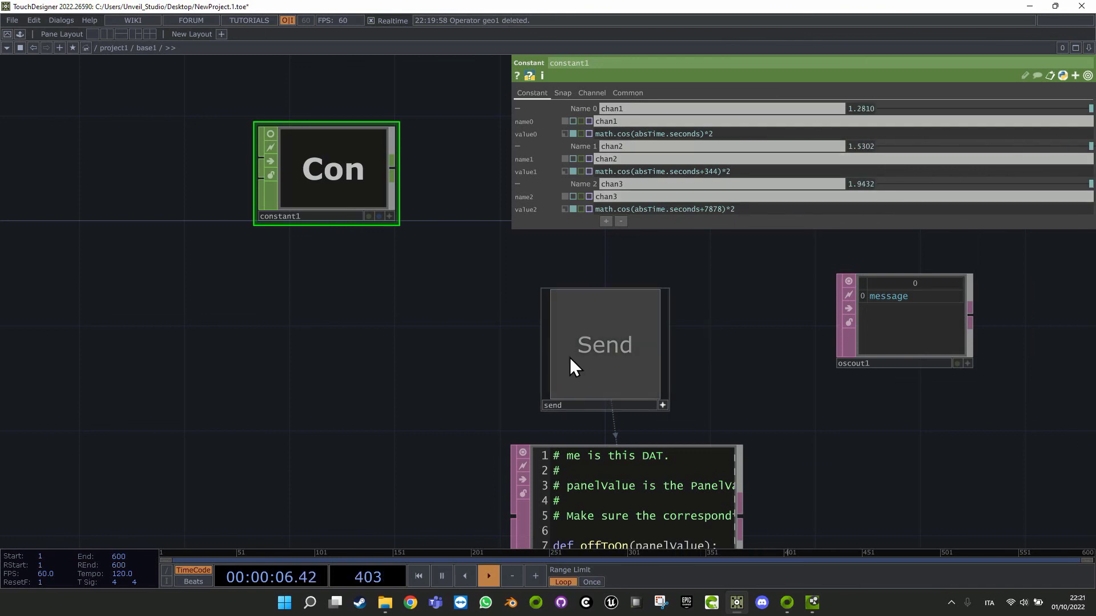
Wrap chan1's expression in an absolute-value function, giving abs(math.cos(absTime.seconds)*2).
drag(699, 345, 468, 402)
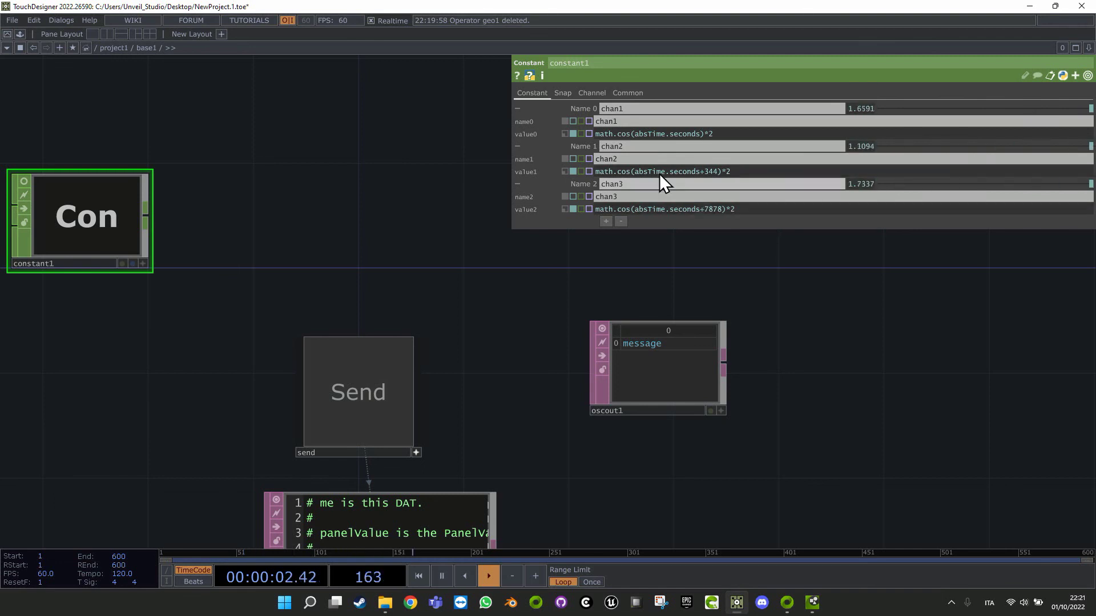
click(596, 134)
text(abs)
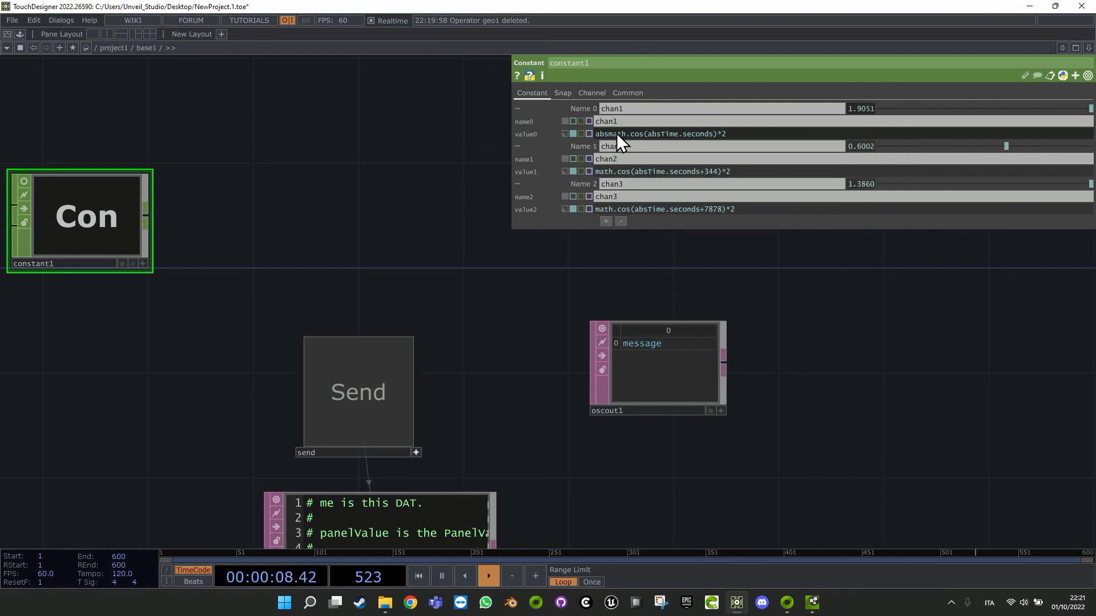
text(()
click(757, 131)
text())
Wrap the whole value expressions of chan2 and chan3 in abs() in the same way.
click(597, 170)
text(abs()
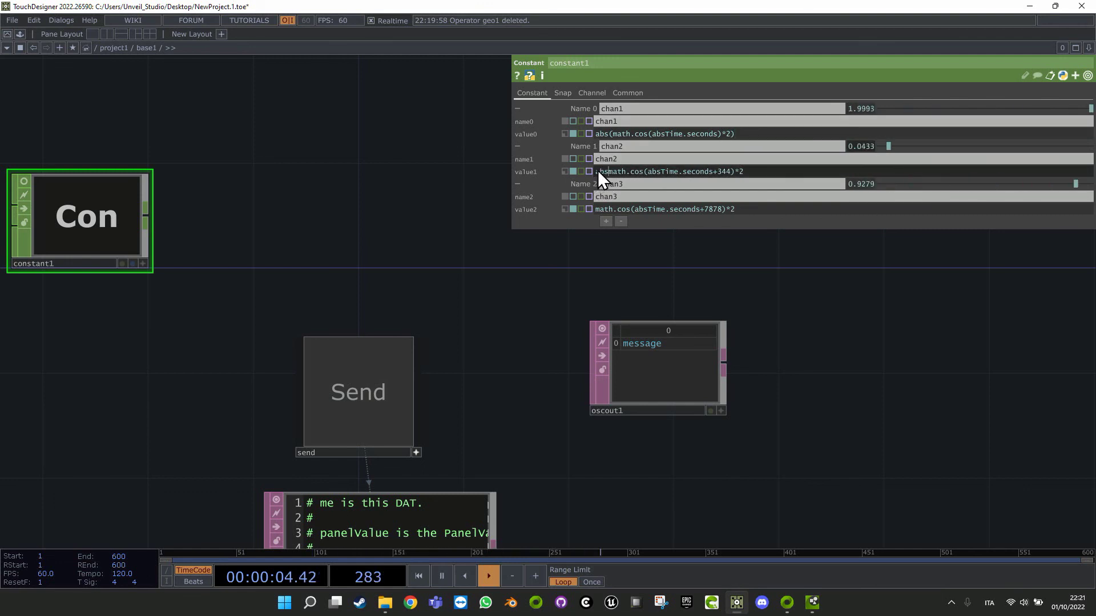
click(782, 175)
text())
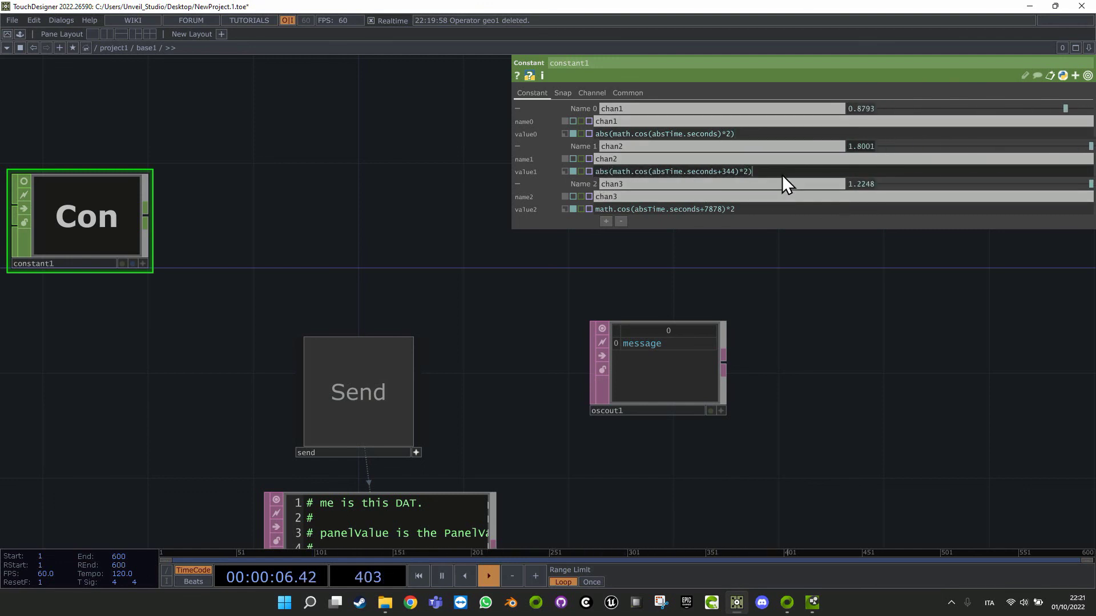
click(593, 210)
text(abs()
key(End)
text()*2)
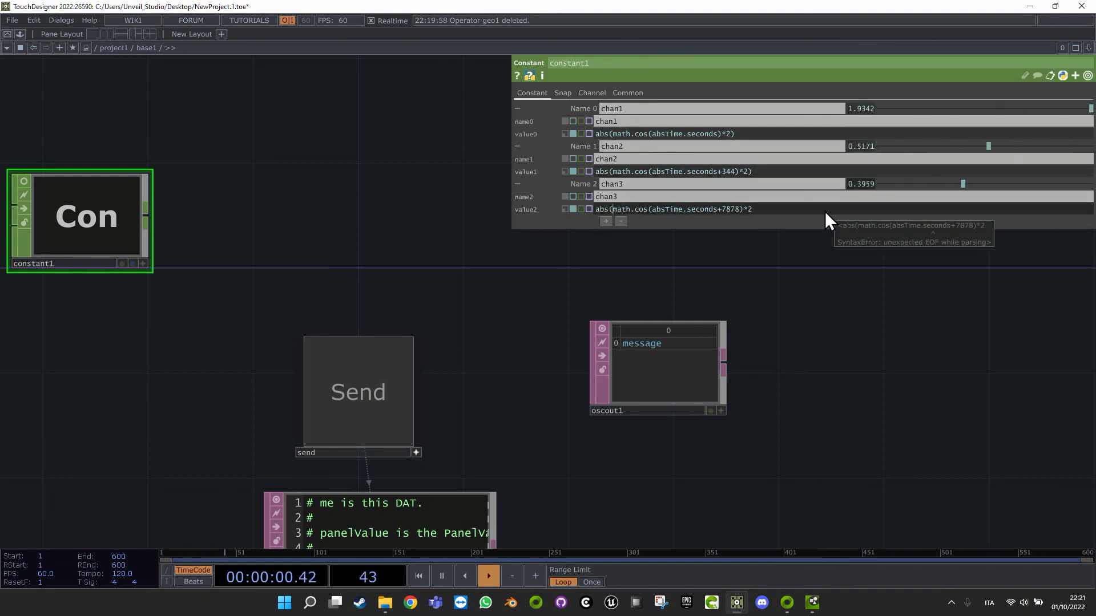
text())
key(Return)
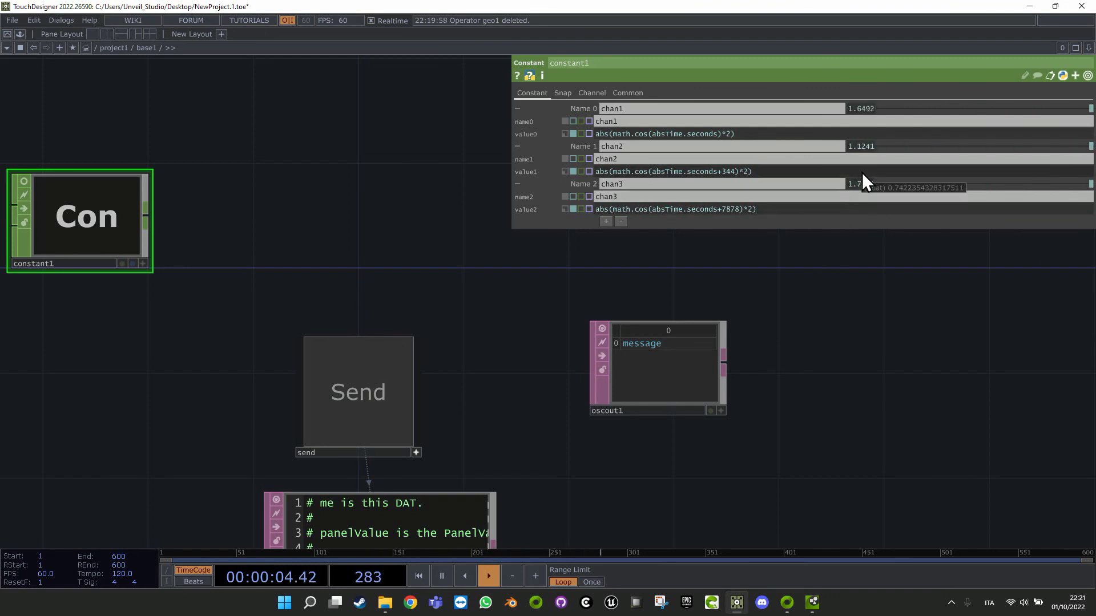
drag(837, 330, 810, 205)
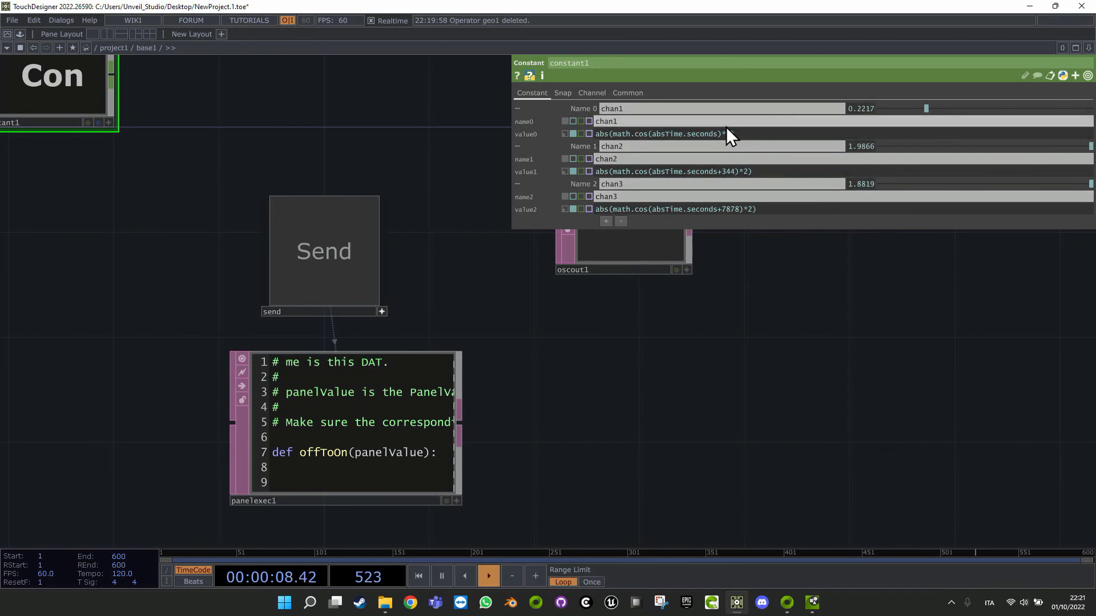
drag(776, 451, 598, 361)
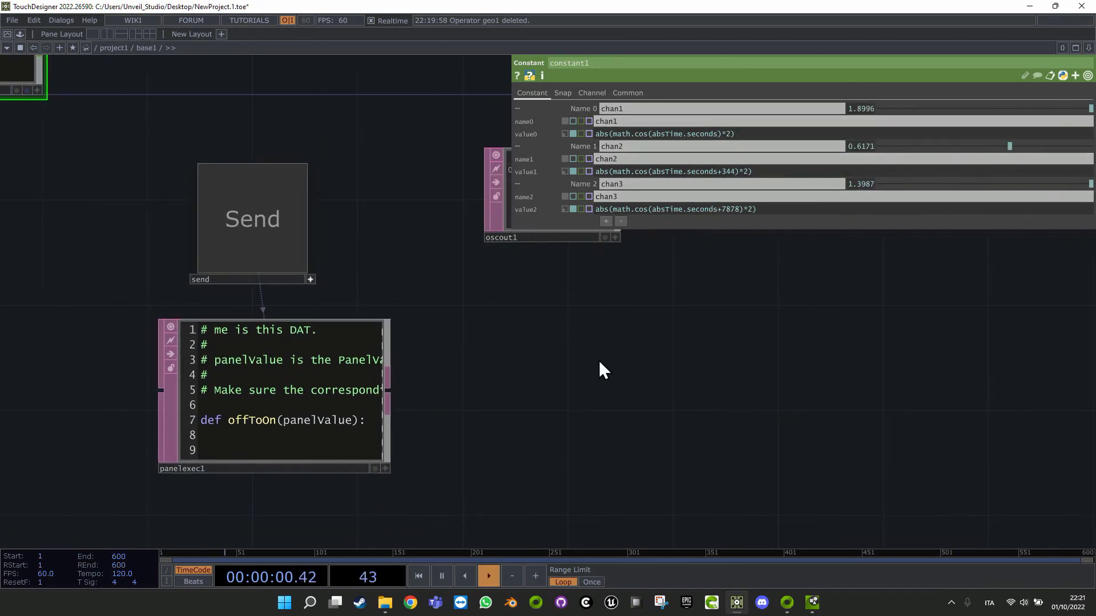
Add a Null CHOP after constant1, name it double3 and place it slightly closer to constant1.
scroll(519, 320, down, 2)
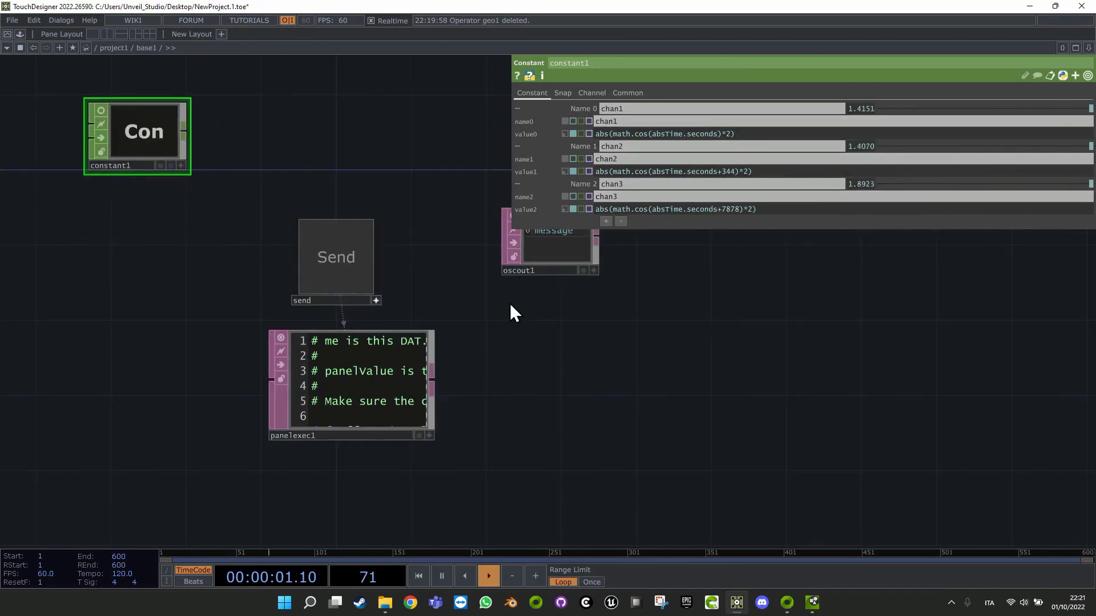
right_click(186, 132)
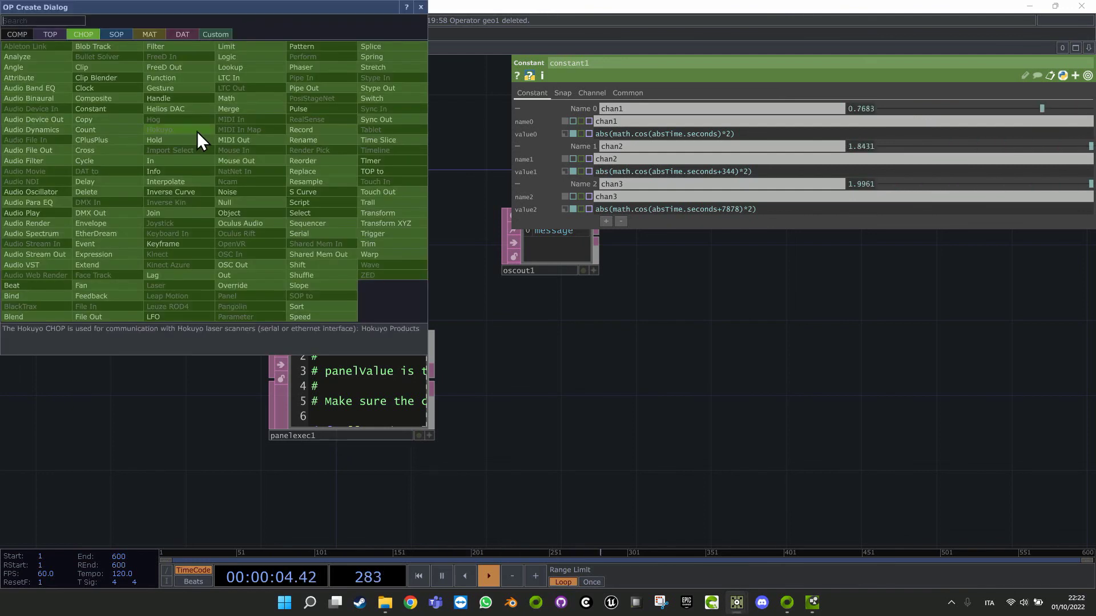
click(229, 203)
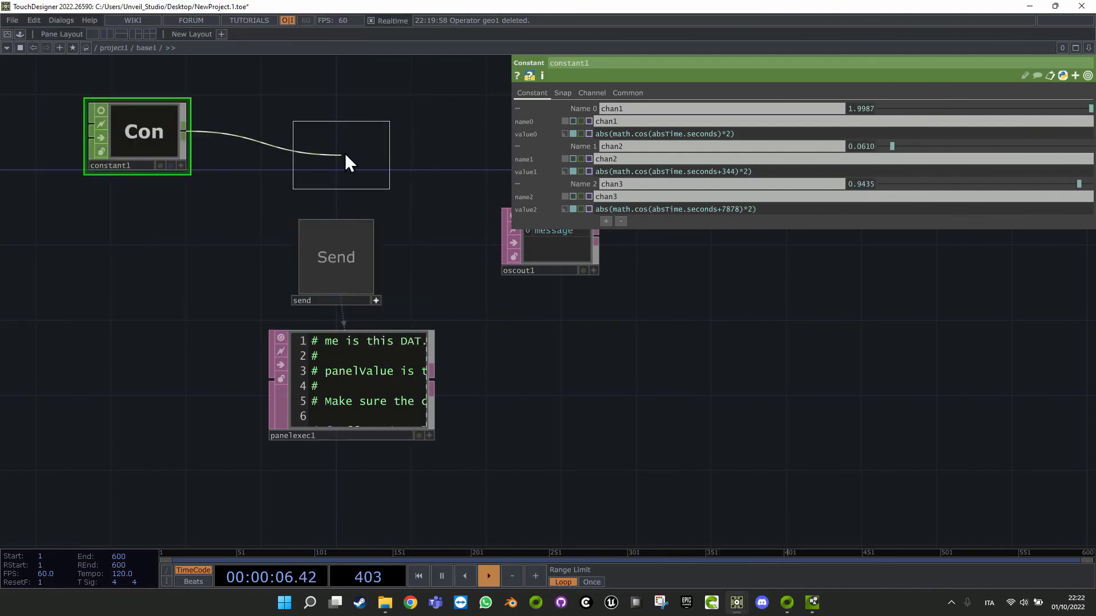
click(374, 137)
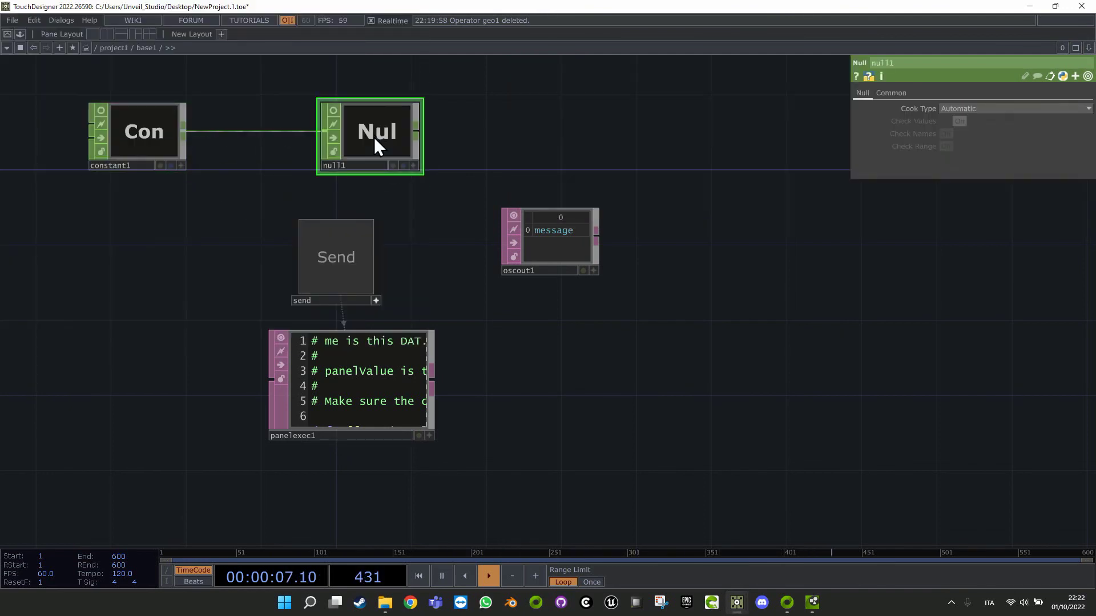
click(352, 165)
text(double3)
key(Return)
drag(831, 347, 684, 341)
key(Tab)
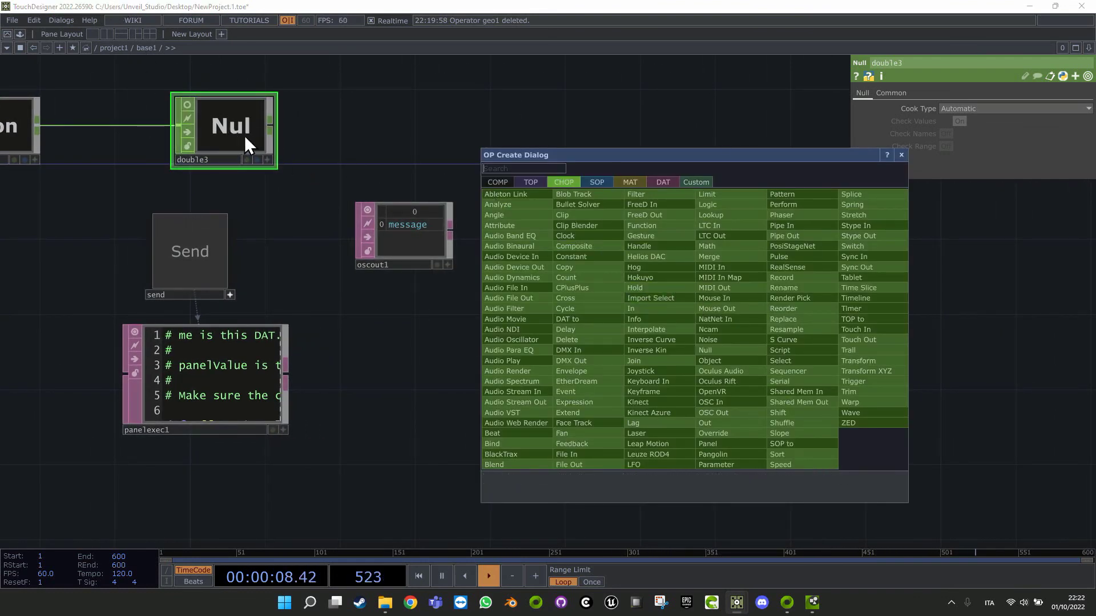
drag(244, 150, 228, 145)
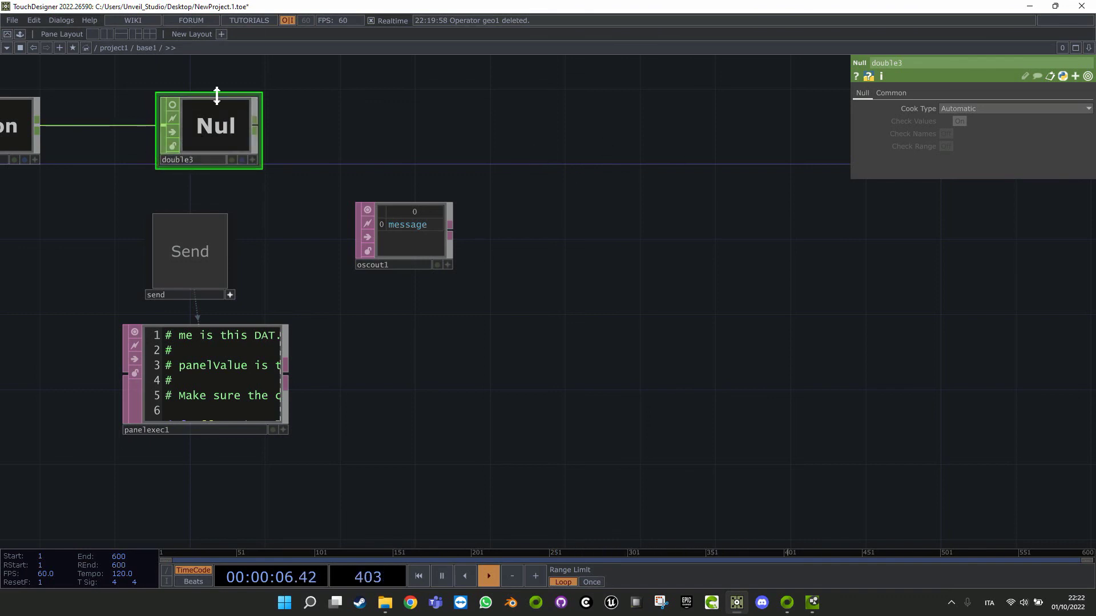
key(Tab)
click(553, 130)
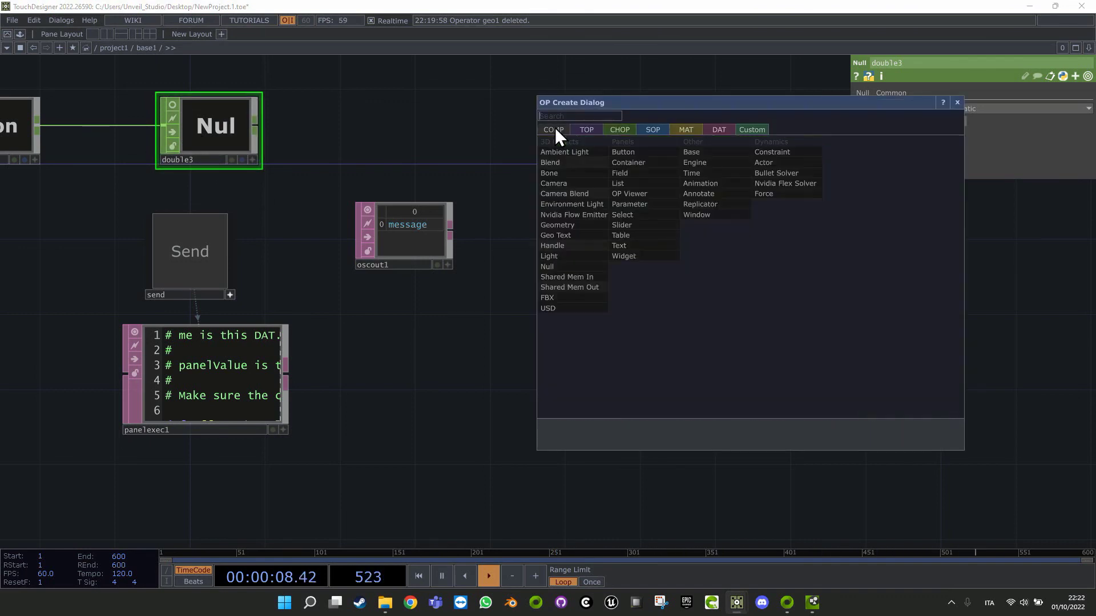
click(557, 226)
click(736, 282)
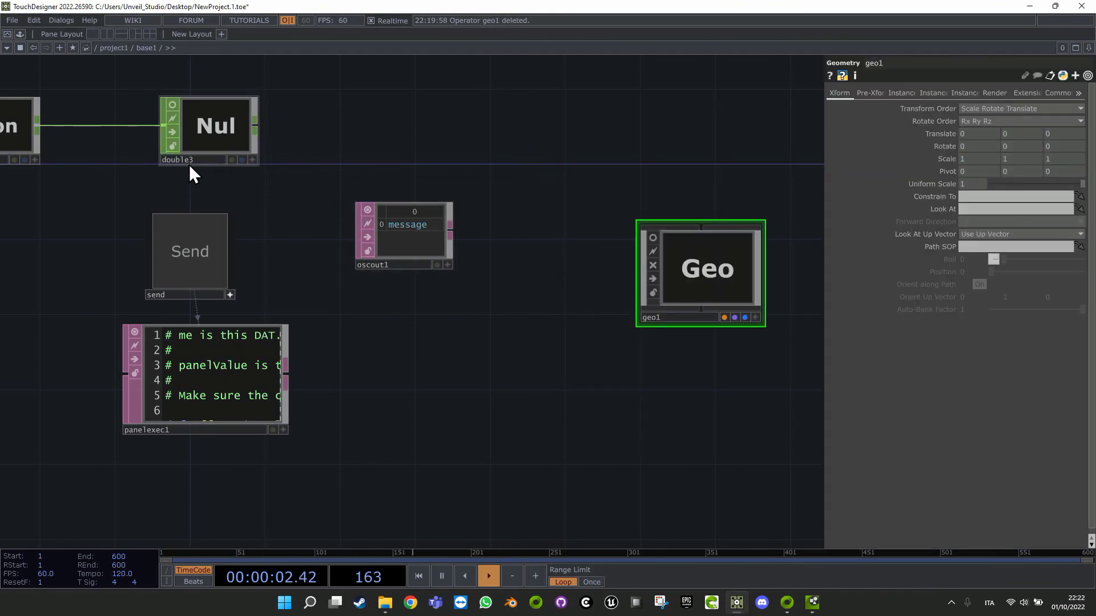
click(945, 147)
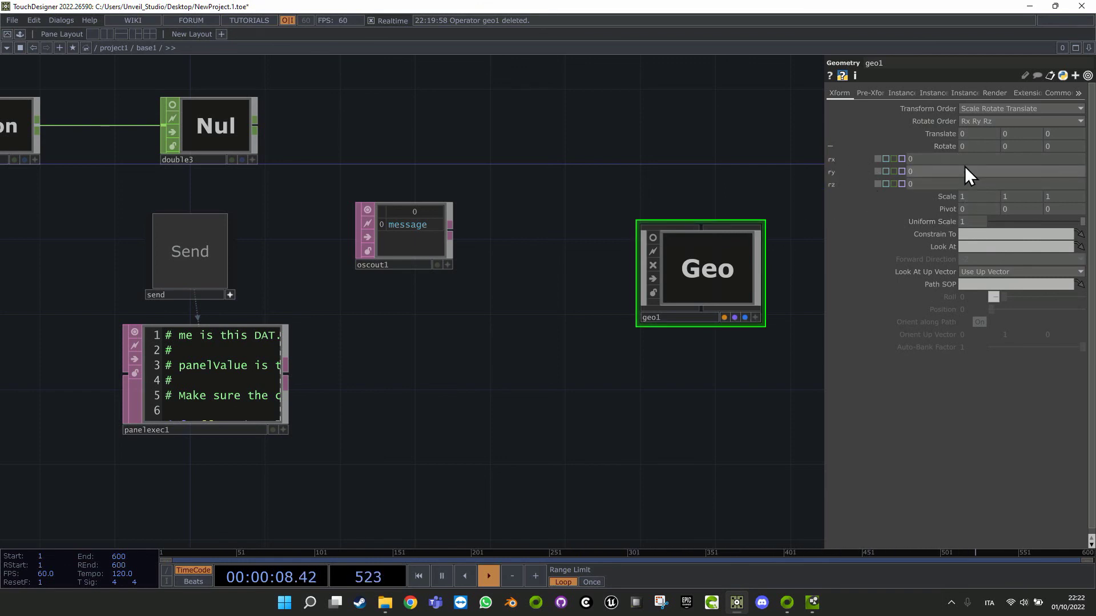
click(946, 148)
key(Delete)
Cut the op('oscout1').sendOSC('/scale', b) line from panelexec1's offToOn function and delete the panelexec1 DAT.
drag(587, 255, 536, 323)
drag(726, 225, 660, 253)
scroll(487, 439, up, 3)
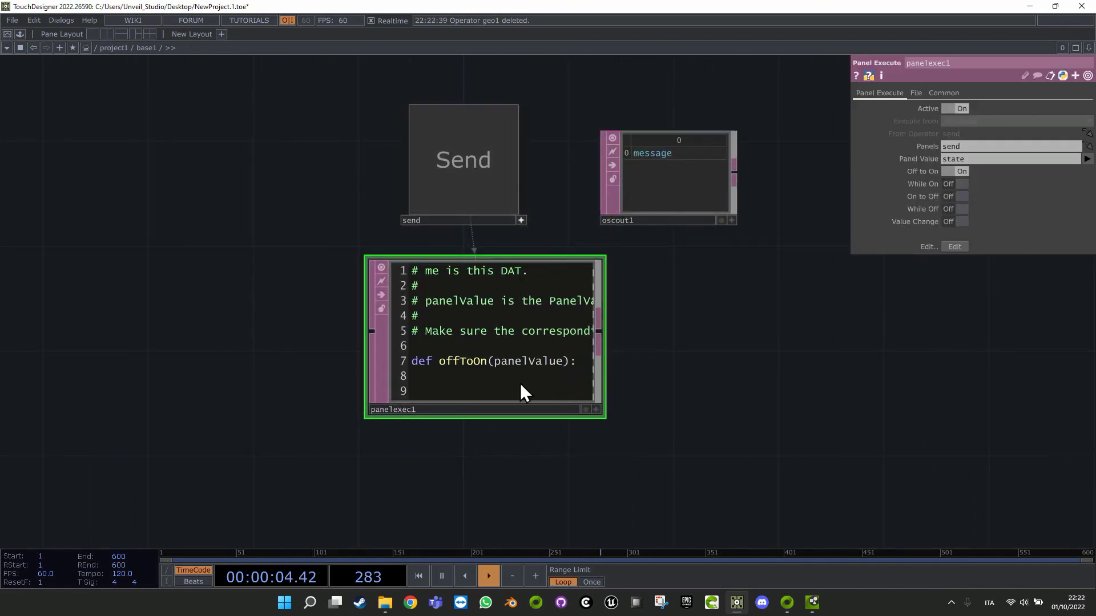
scroll(519, 394, up, 4)
click(370, 272)
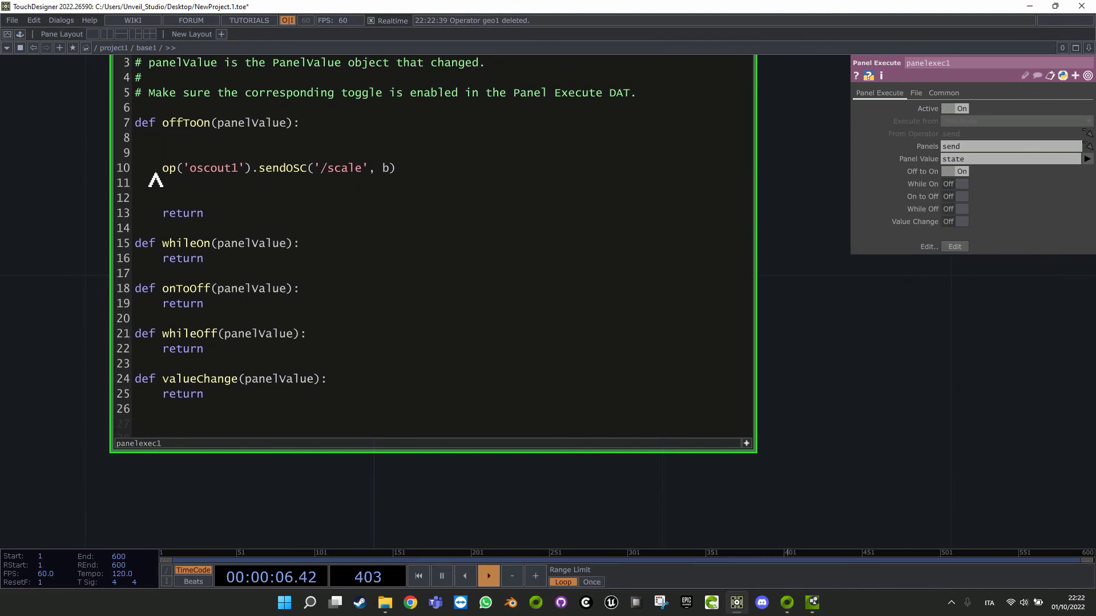
drag(156, 171, 448, 171)
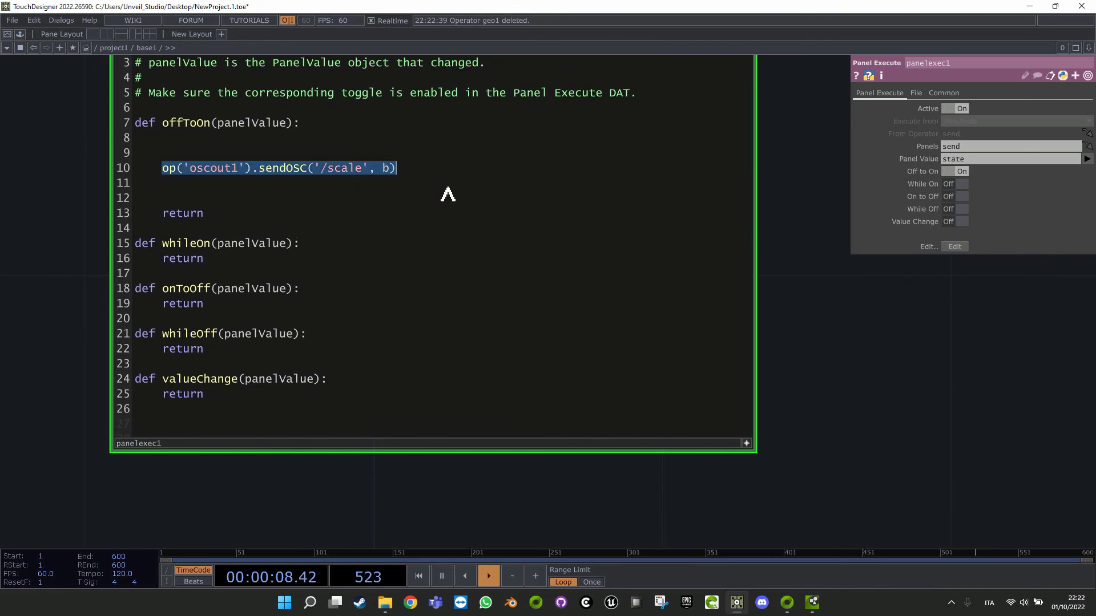
key(BackSpace)
scroll(875, 384, down, 5)
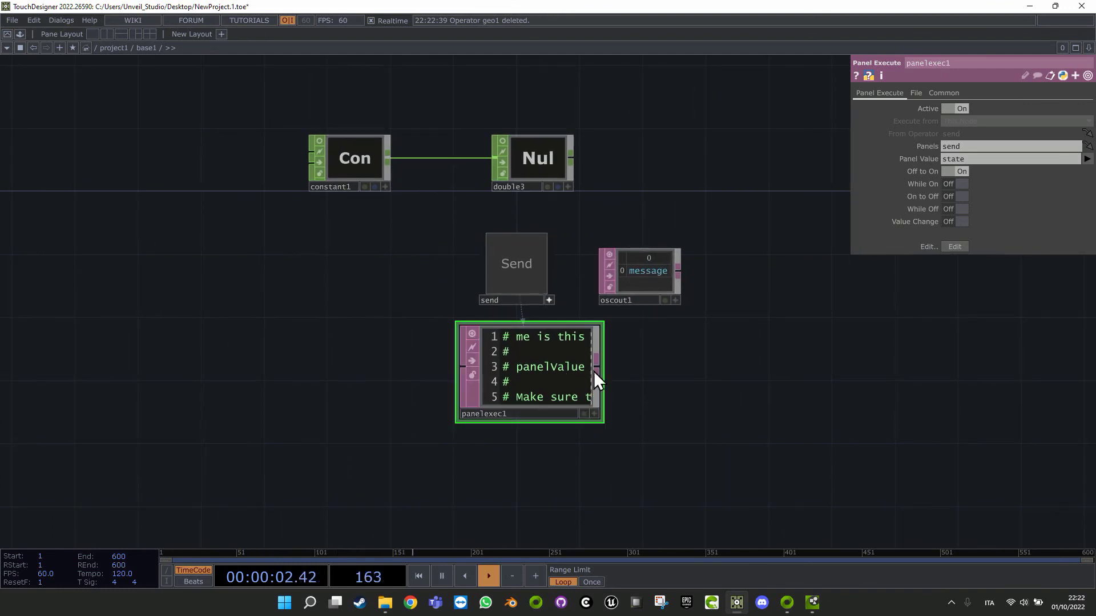
key(Delete)
Move the send button to free space, set its button type to Toggle Down and test toggling it.
drag(546, 297, 299, 384)
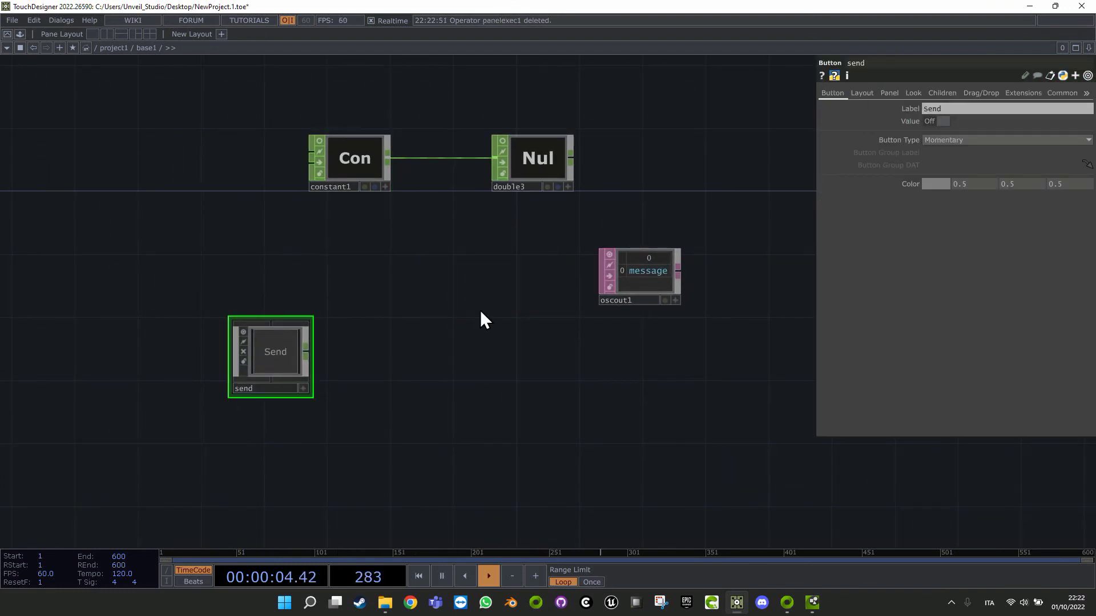
click(953, 142)
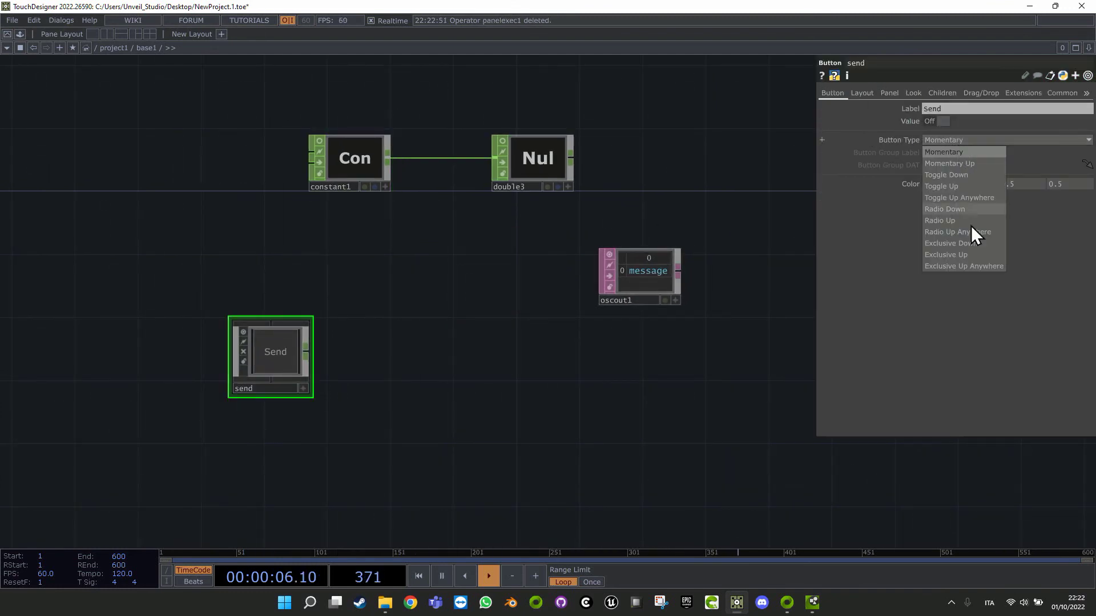
click(963, 176)
click(303, 390)
click(284, 368)
click(283, 368)
click(305, 390)
Connect a Null CHOP to the send button's output.
key(Tab)
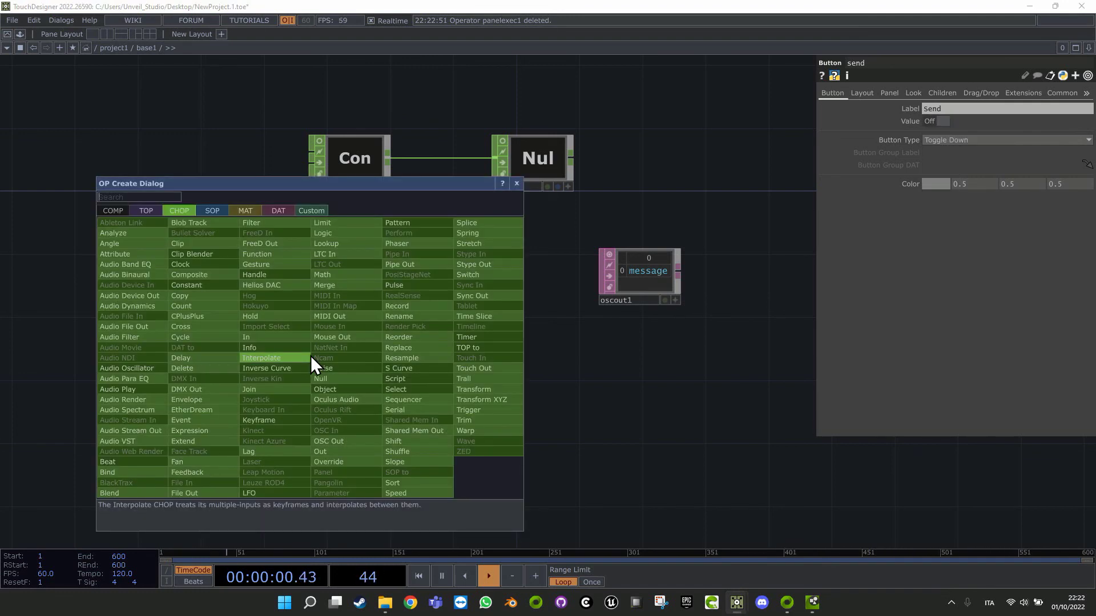
click(327, 377)
click(375, 365)
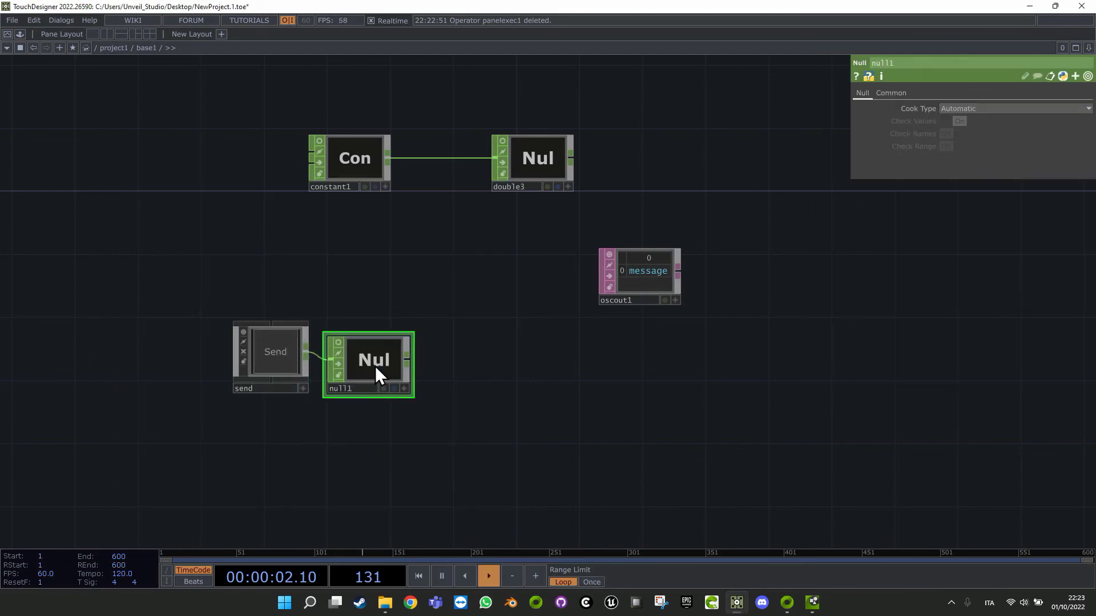
Create a CHOP Execute DAT watching null1, place it beside null1 and show the contents of both nodes.
right_click(406, 362)
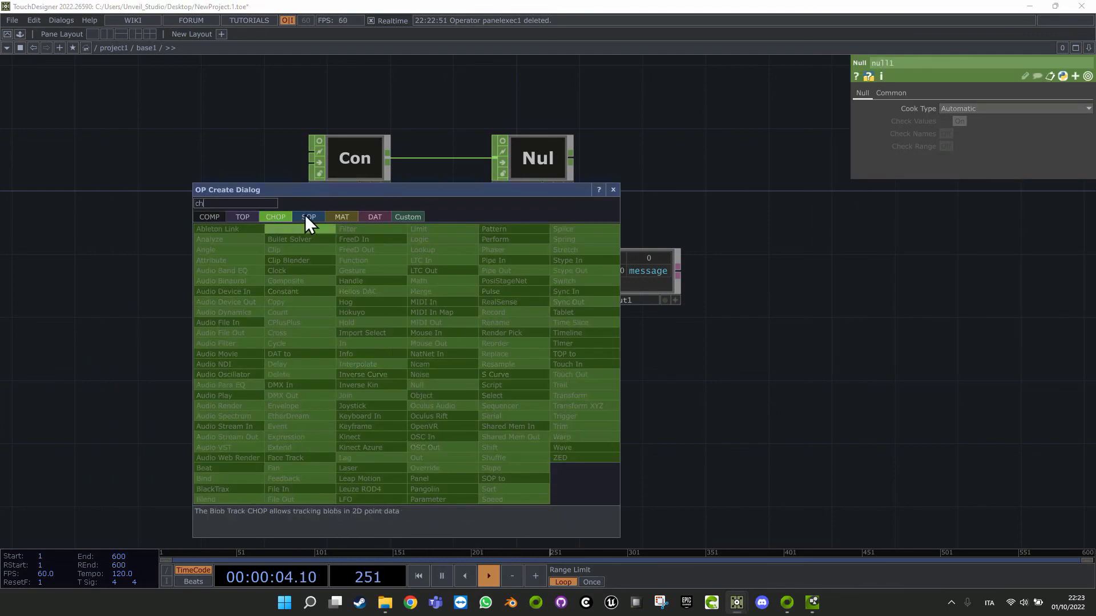
click(373, 218)
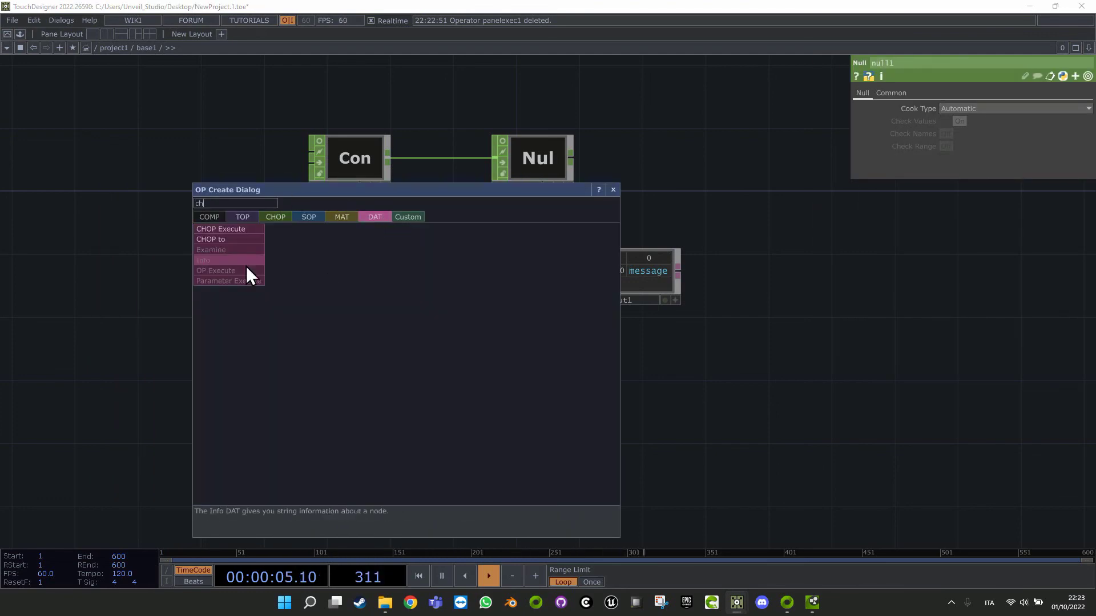
click(244, 230)
click(503, 354)
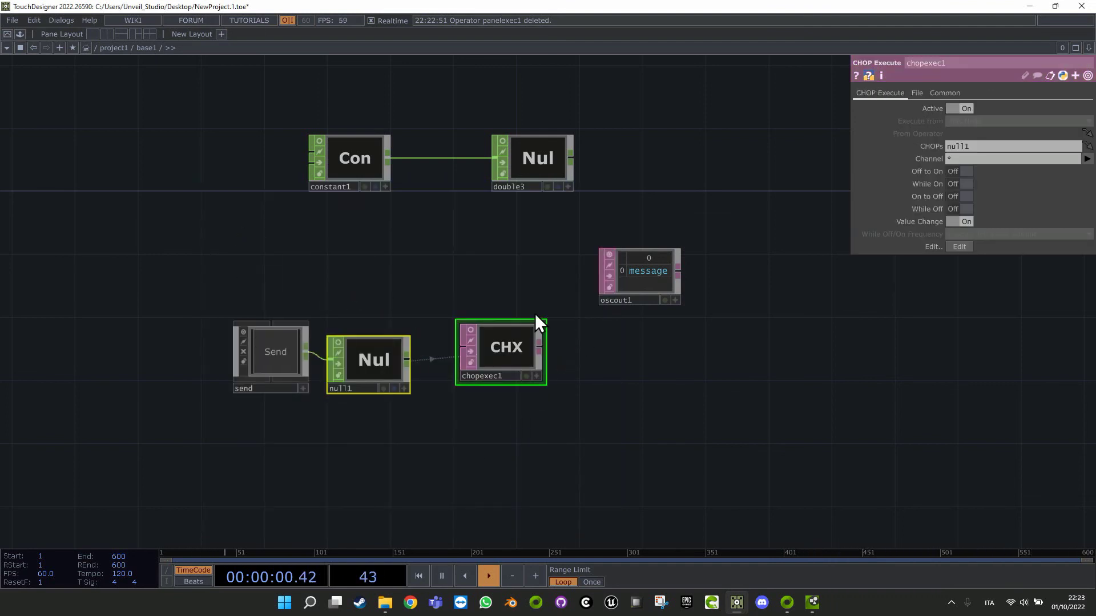
key(v)
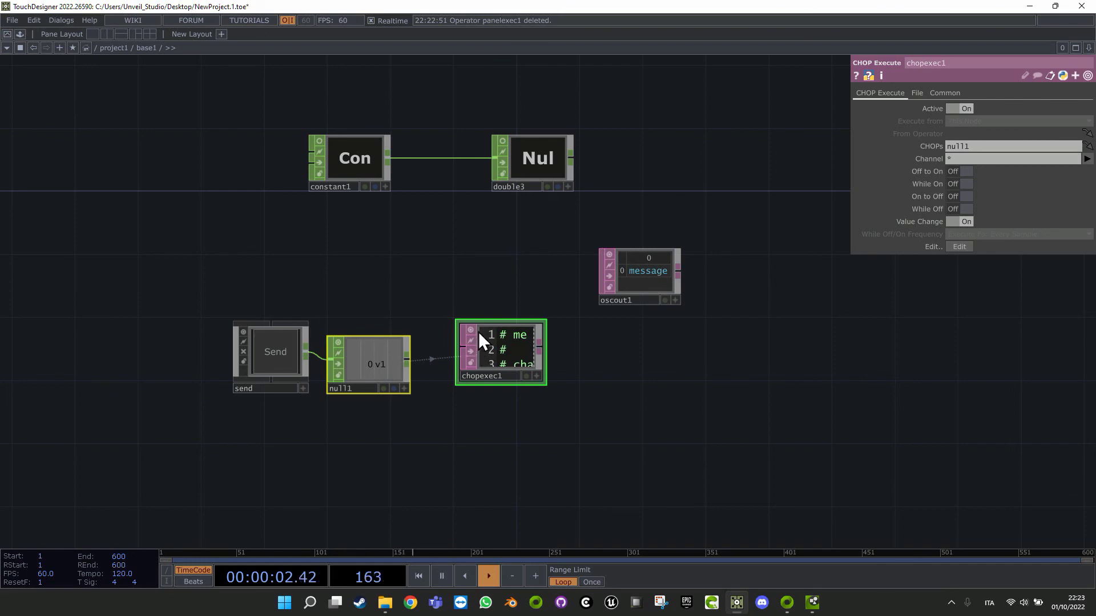
Set chopexec1 to run only its While On callback, with Value Change switched off.
scroll(478, 331, up, 4)
scroll(547, 412, up, 3)
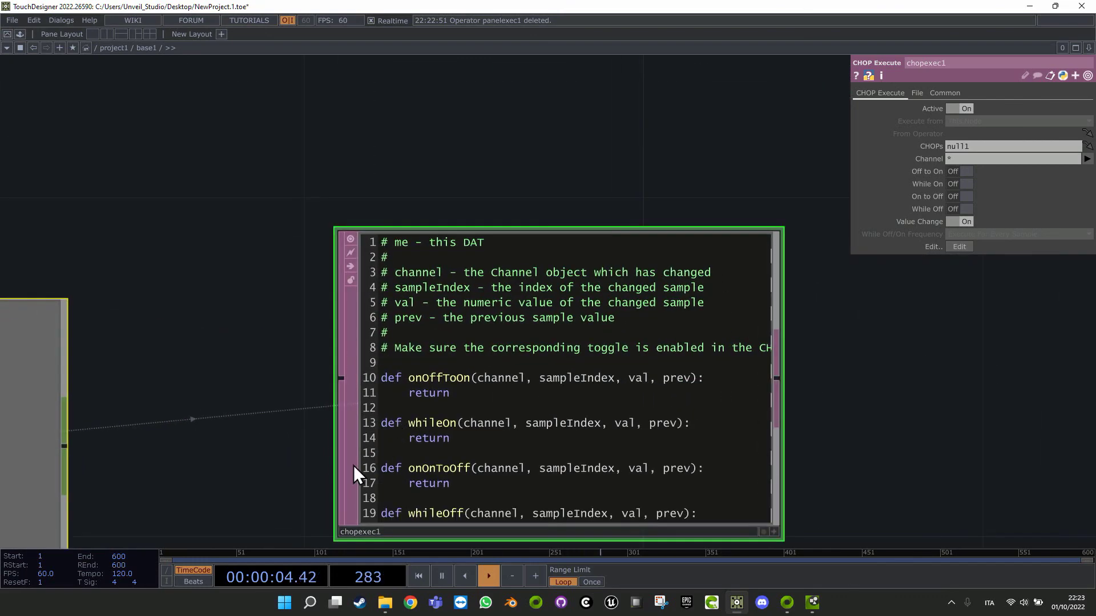
drag(354, 464, 415, 276)
scroll(415, 277, up, 3)
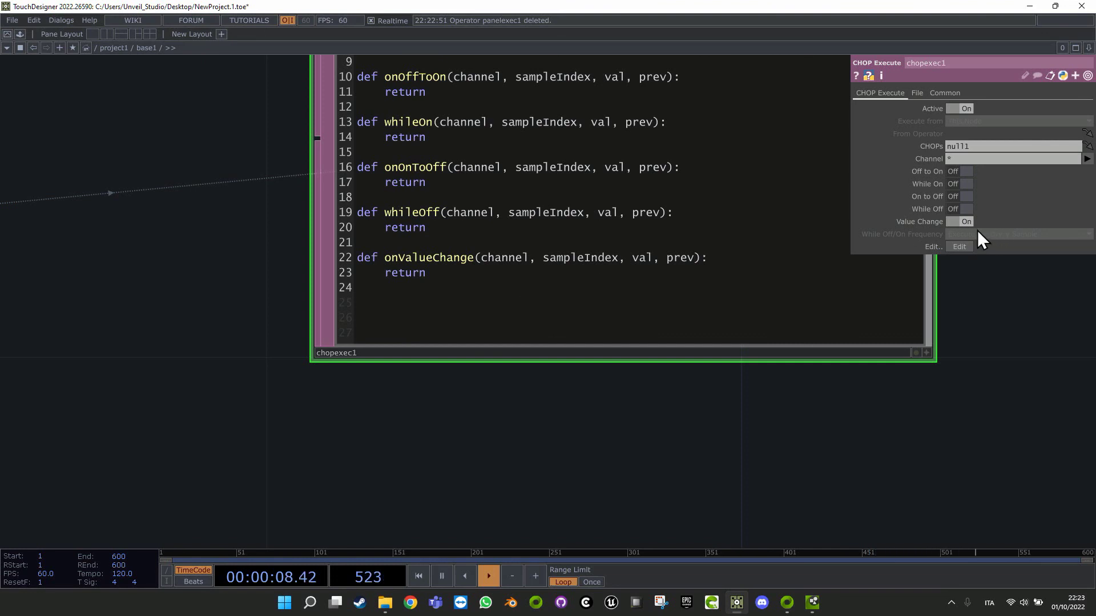
drag(423, 217, 949, 279)
click(961, 184)
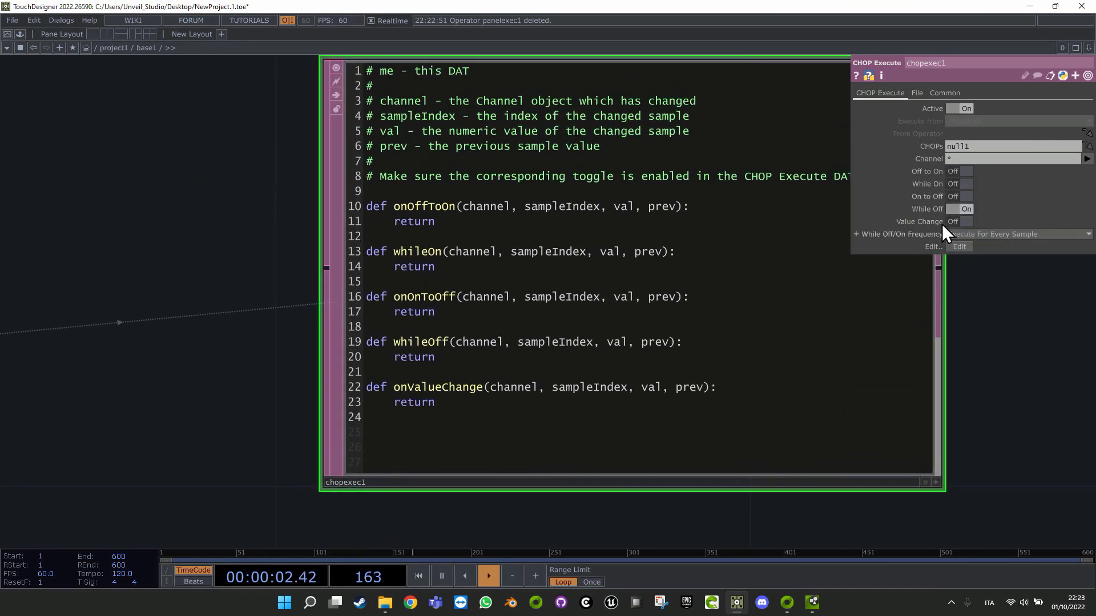
Insert op('oscout1').sendOSC('/scale', b) in chopexec1's whileOn function, above the return line.
click(515, 366)
click(656, 250)
key(Return)
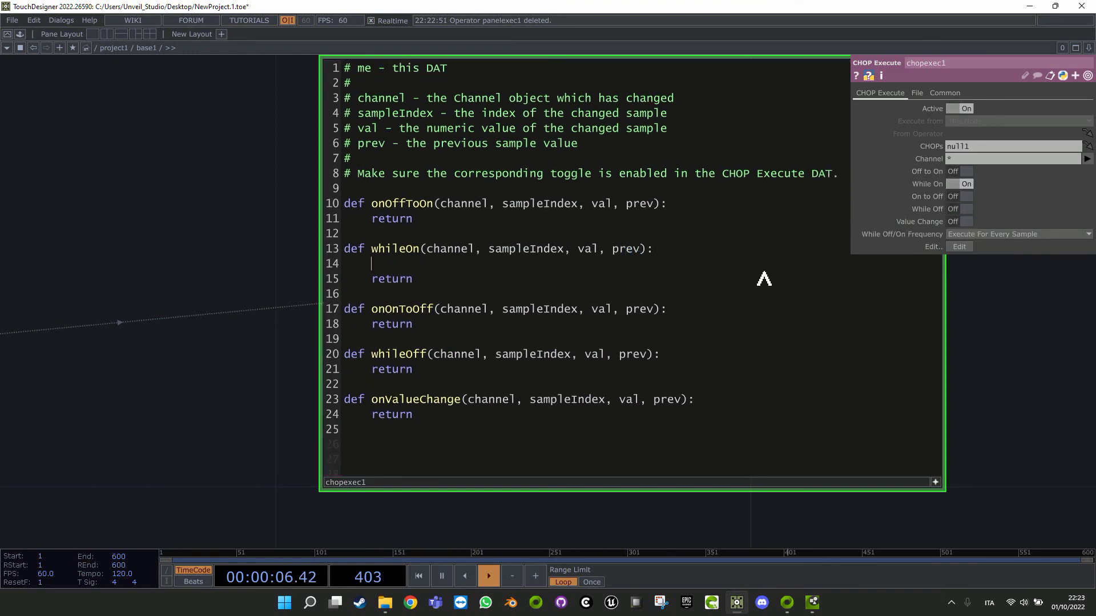
text(op('oscout1').sendOSC('/scale', b))
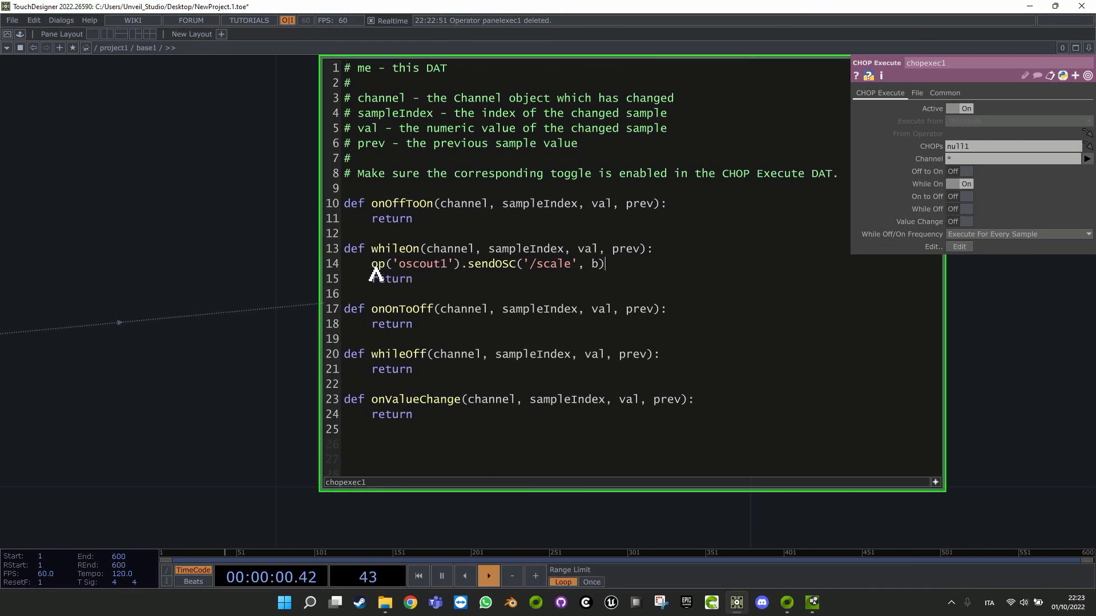
Make blank lines above the sendOSC call and define double = op('double3') there.
key(Return)
key(Return)
key(Return)
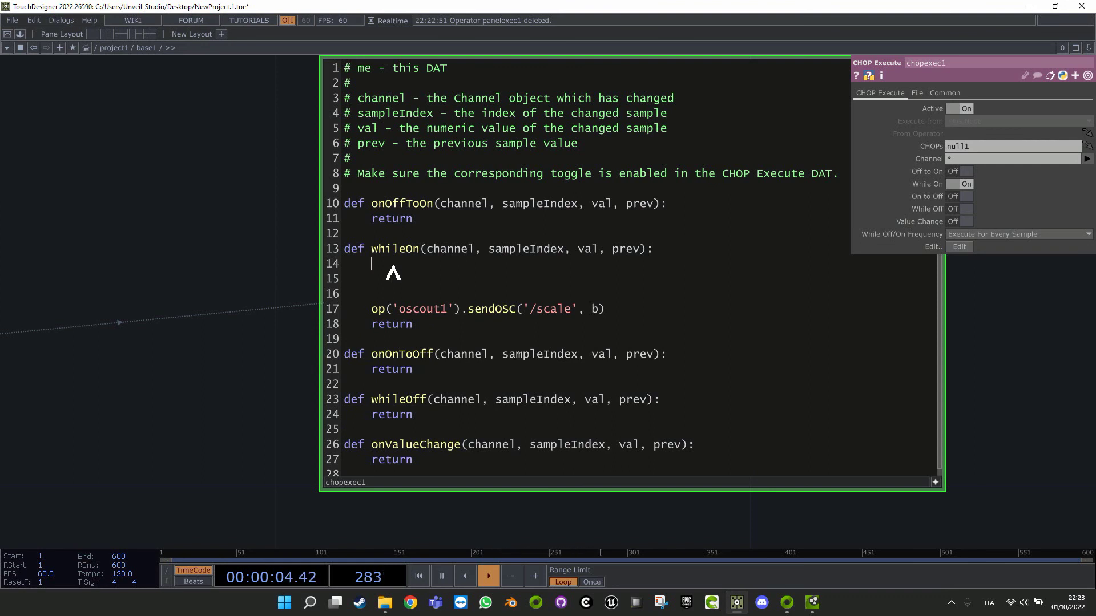
key(Down)
text(double = op())
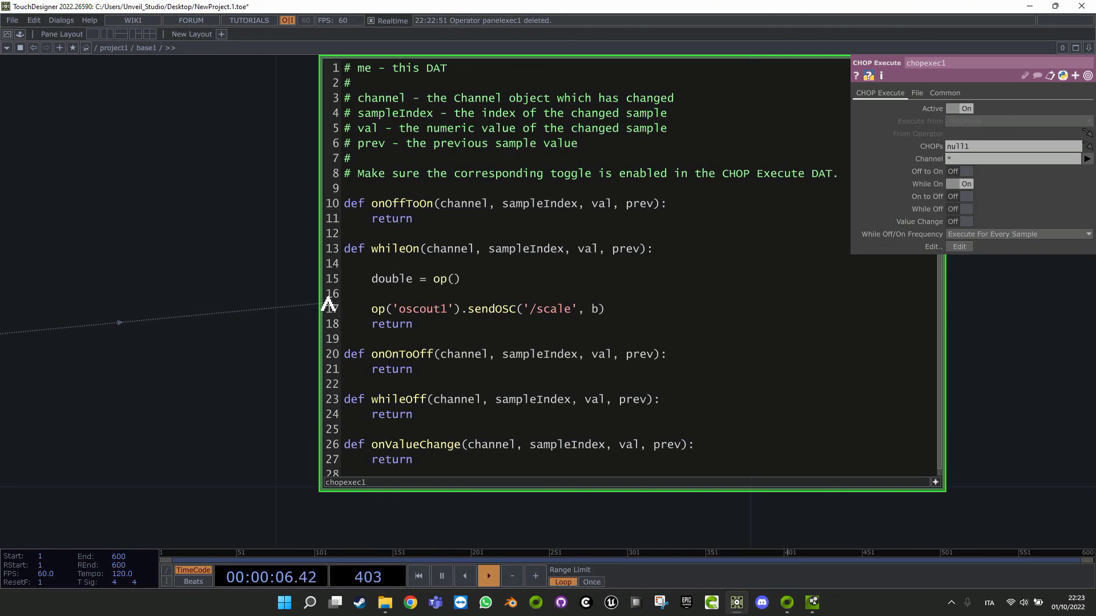
text('')
text(double)
text(3)
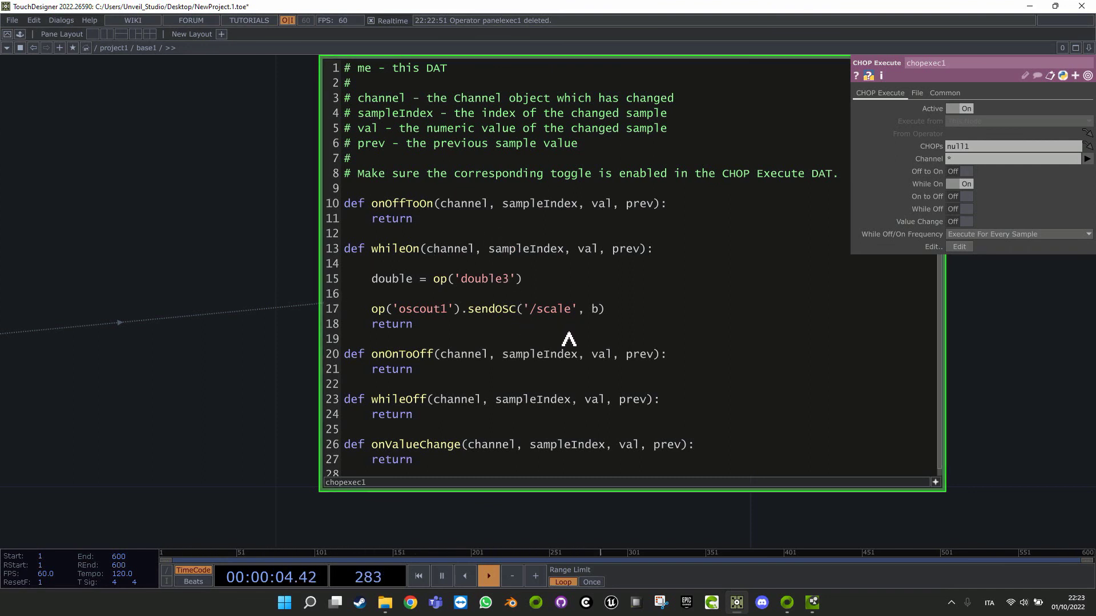
Replace the b argument of the sendOSC call with a list starting with double[0] and a comma.
double_click(595, 308)
key(BackSpace)
text([])
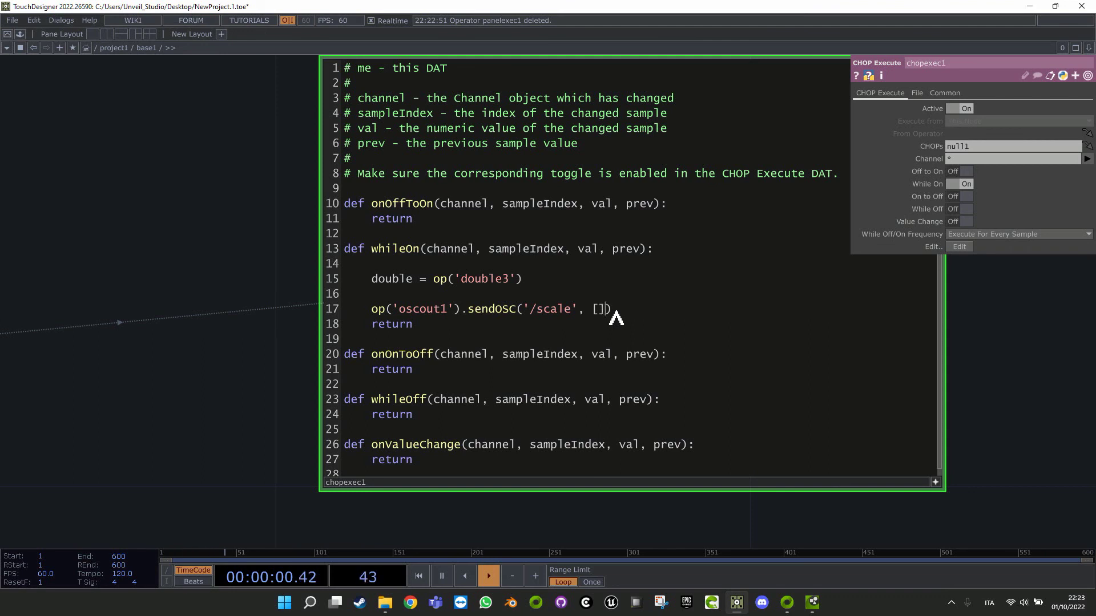
text(double[])
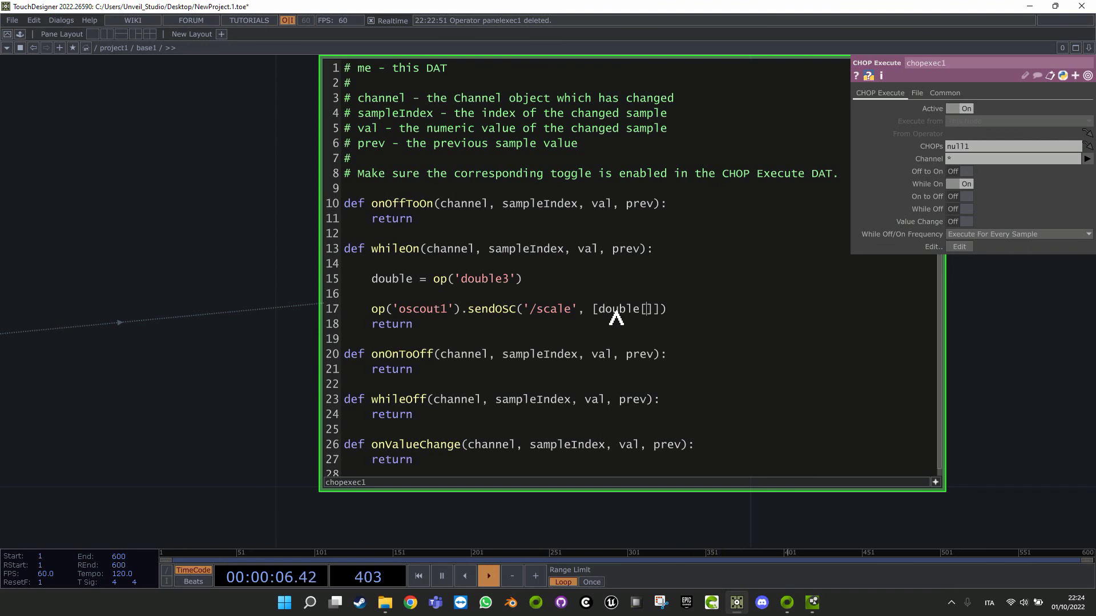
text(0)
text(,)
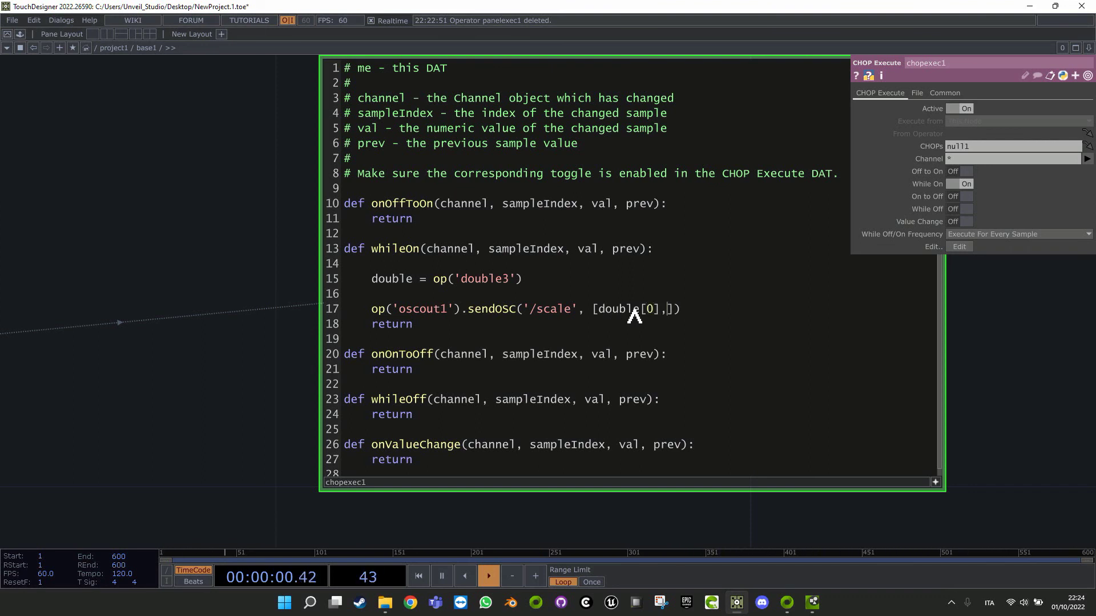
Complete the sendOSC value list in chopexec1 with double[1] and double[2] after double[0].
drag(662, 314, 604, 315)
key(ctrl+c)
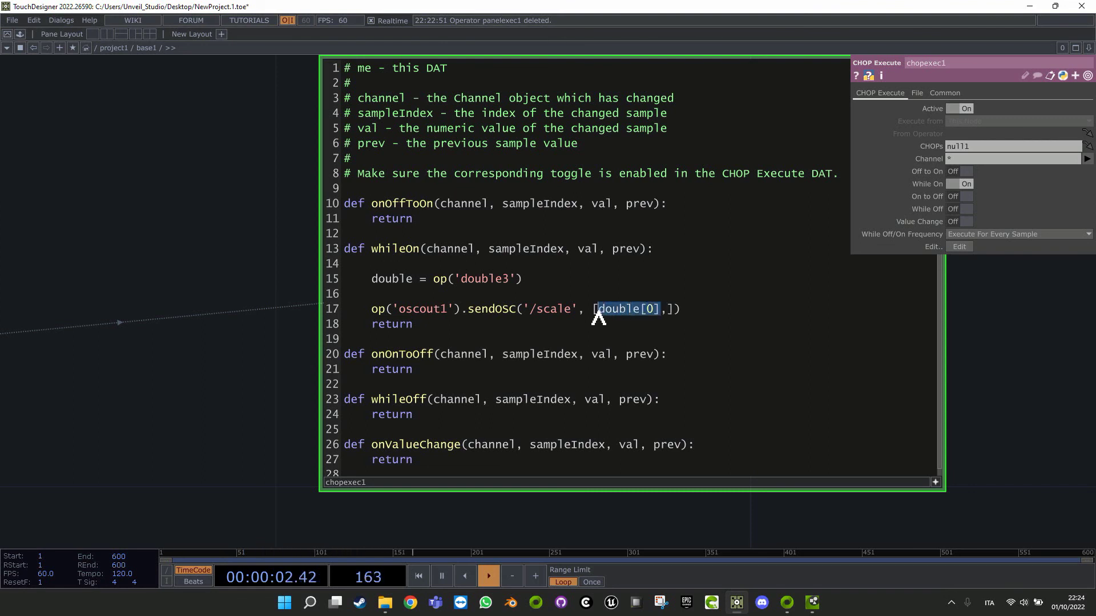
click(668, 318)
key(ctrl+v)
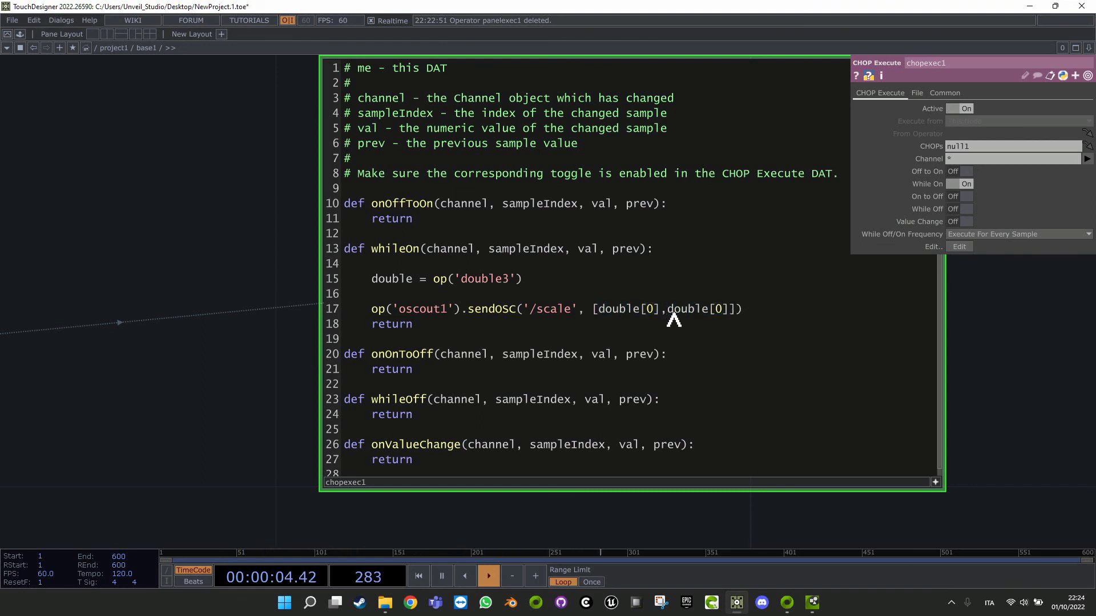
double_click(721, 314)
text(1],)
key(ctrl+v)
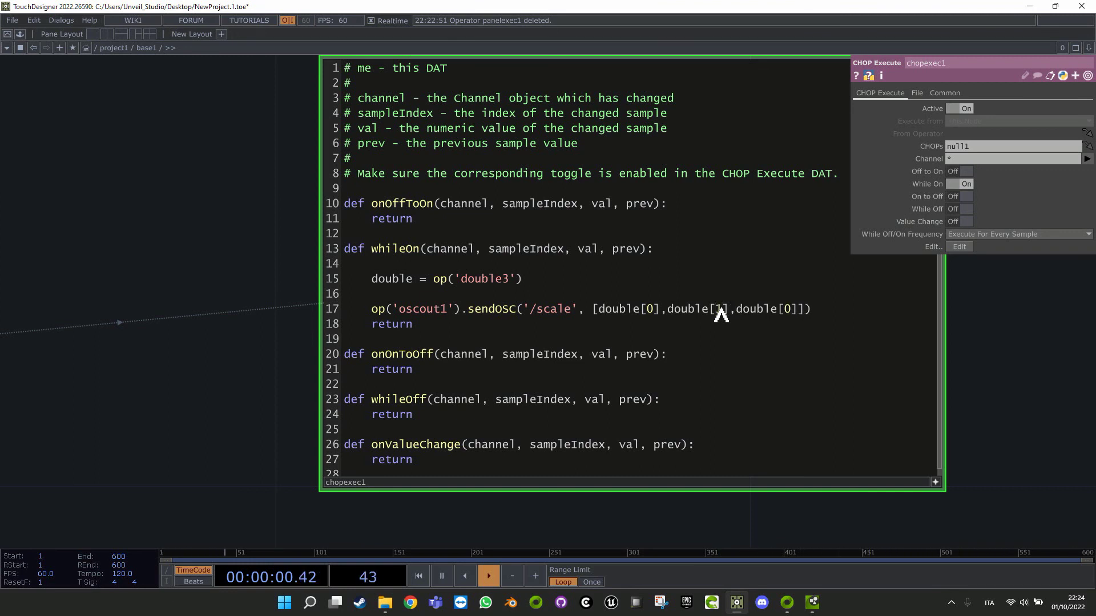
key(BackSpace)
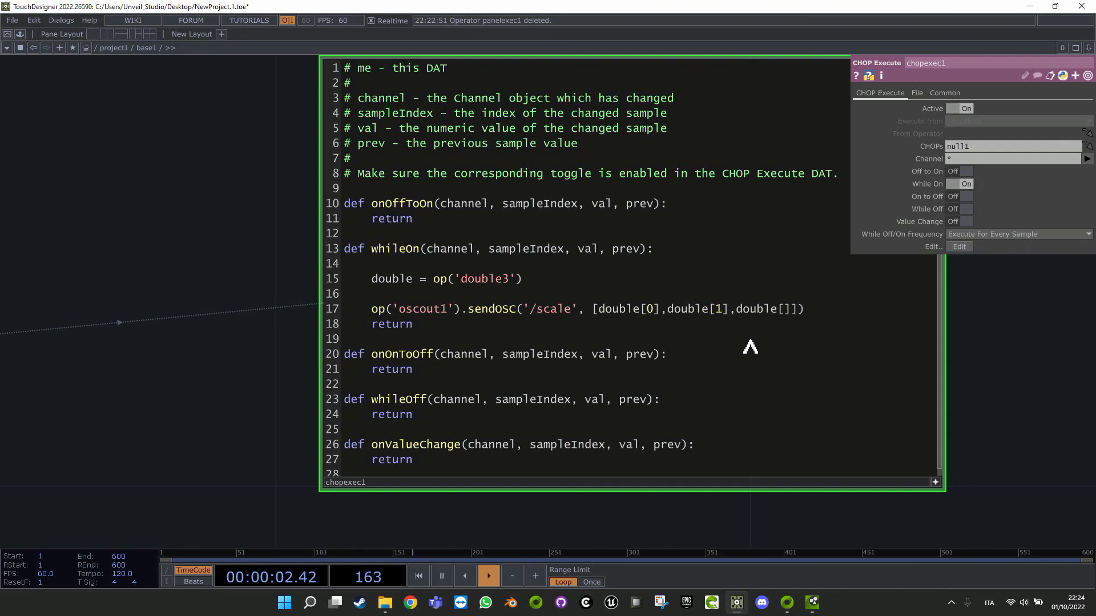
text(2)
Move the oscout1 operator next to chopexec1 and check the info of both operators.
scroll(231, 399, down, 5)
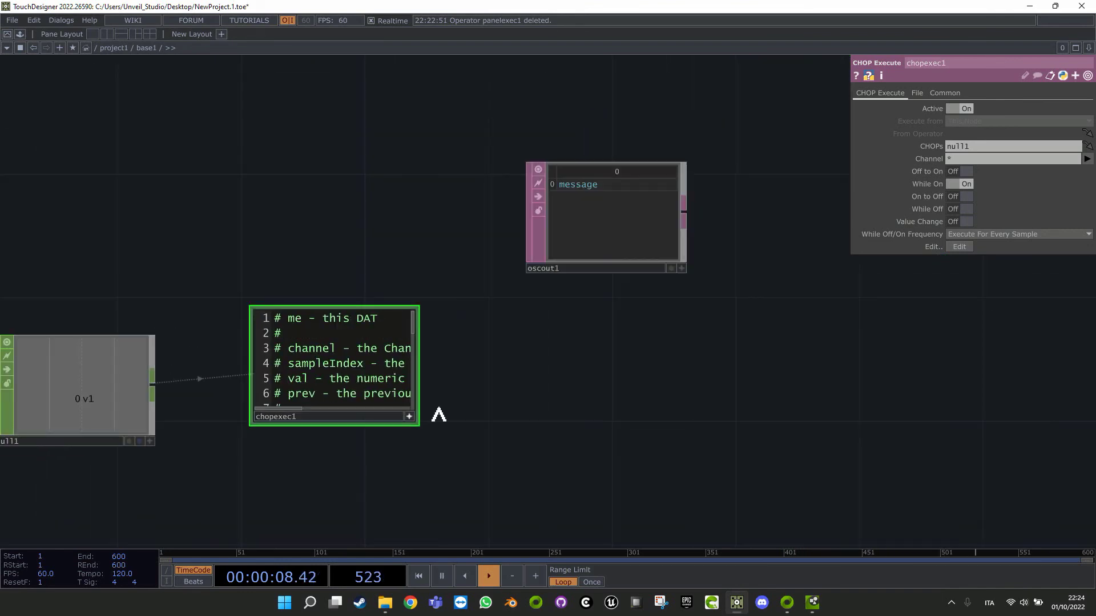
click(194, 442)
drag(511, 200, 226, 231)
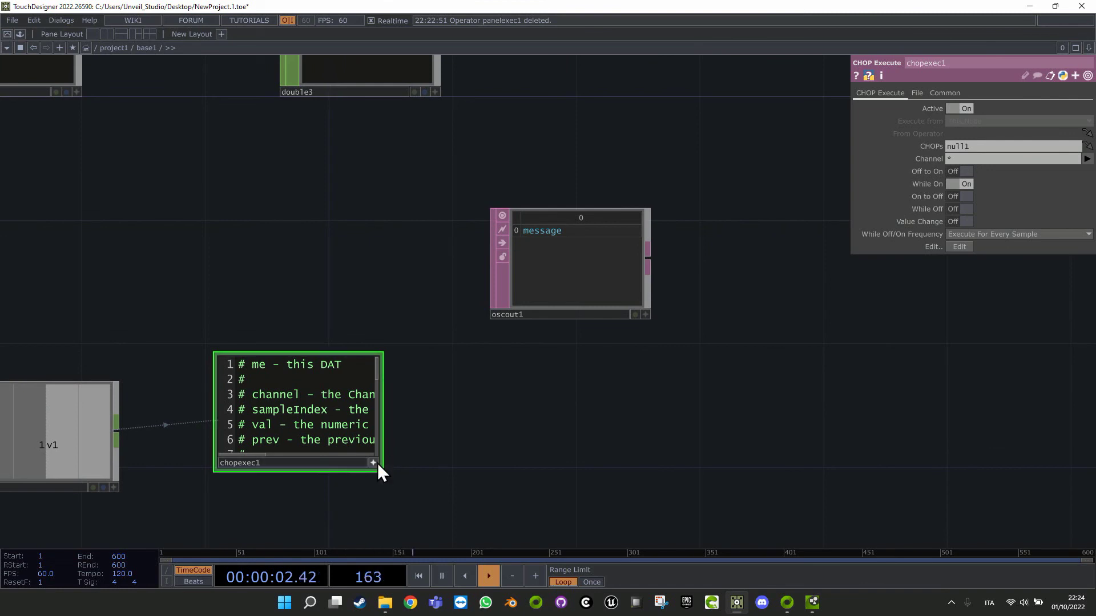
middle_click(340, 421)
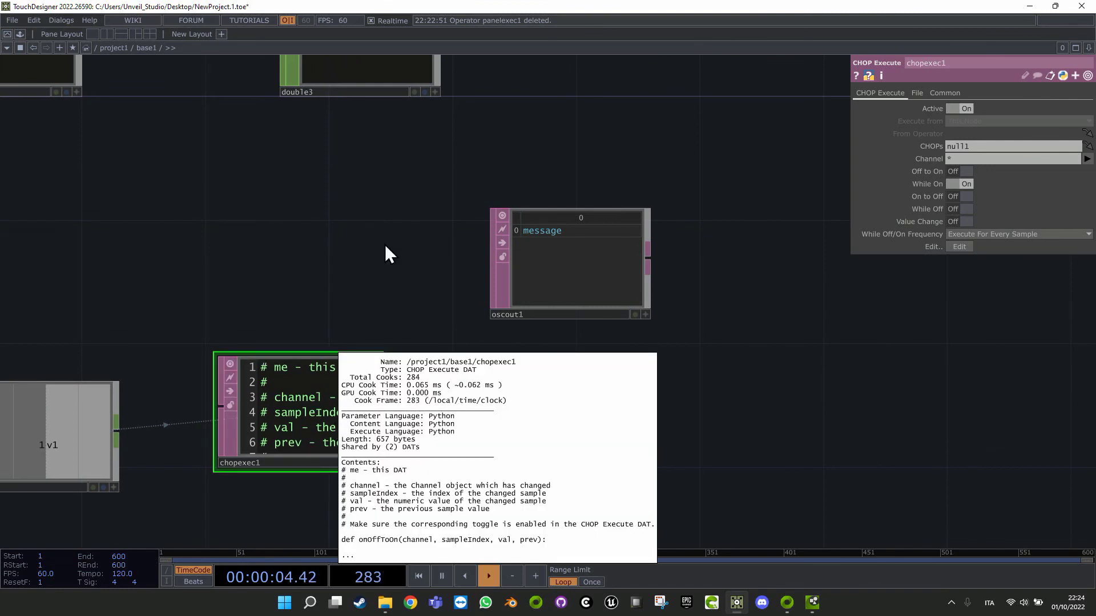
middle_click(560, 246)
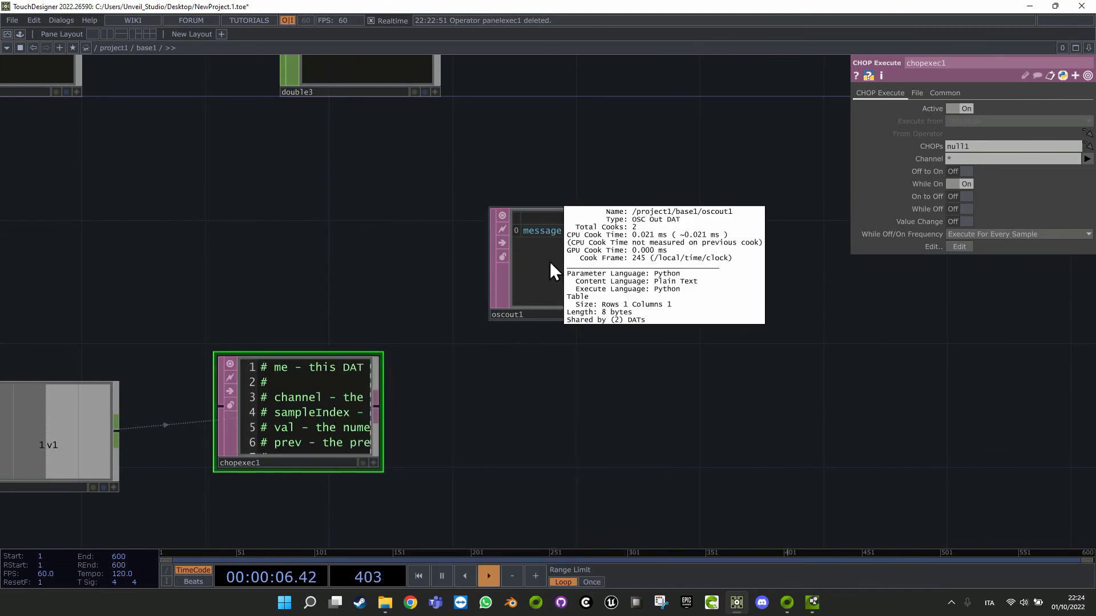
drag(513, 306, 490, 448)
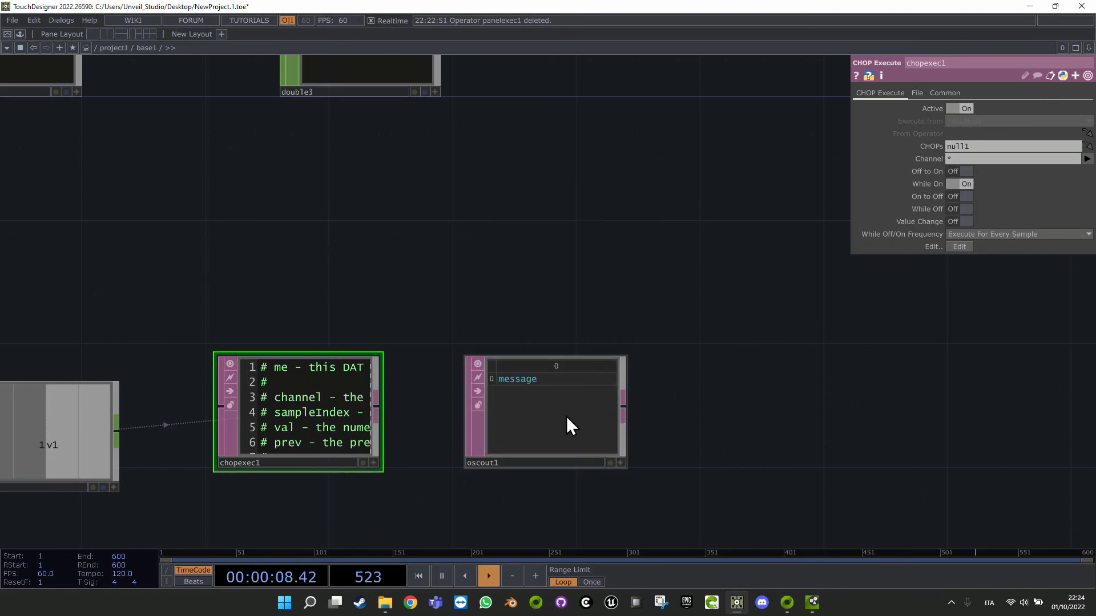
middle_click(311, 416)
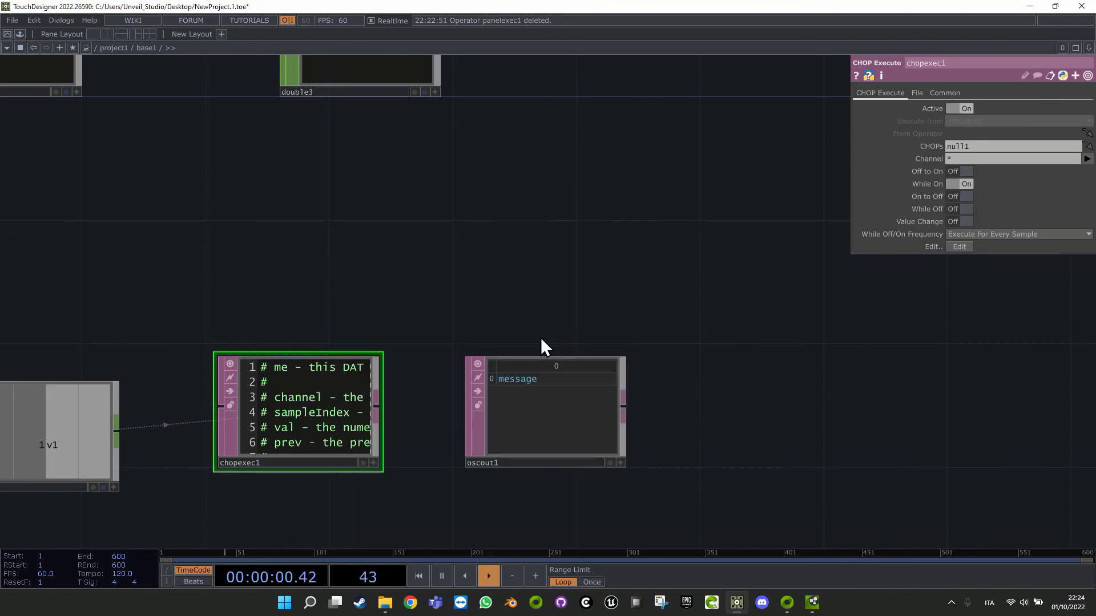
middle_click(570, 422)
Set oscout1's port to 3334.
click(562, 424)
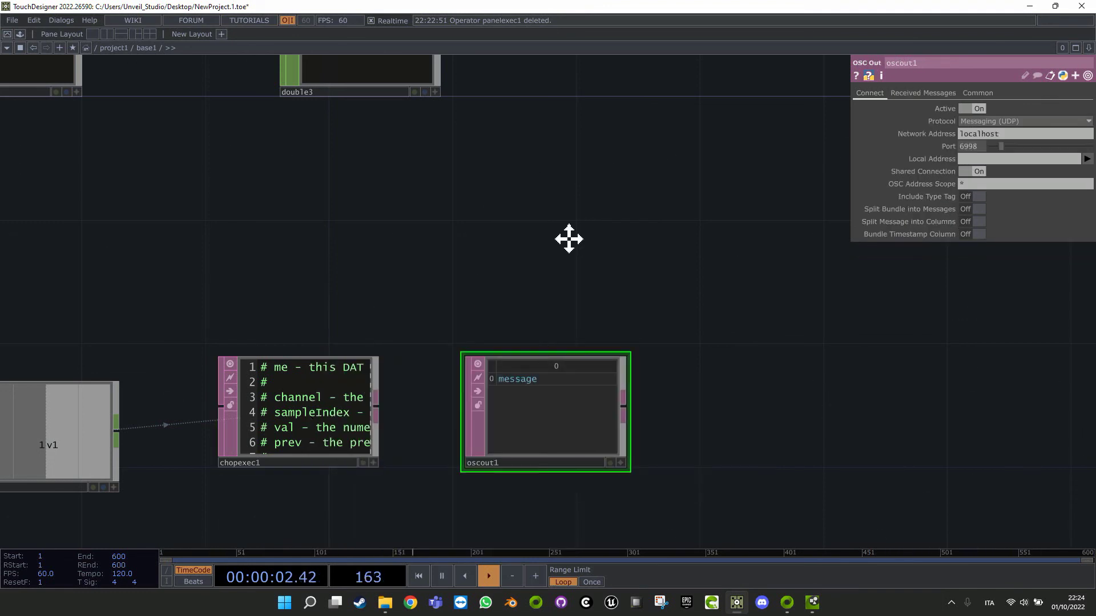
drag(567, 237, 547, 250)
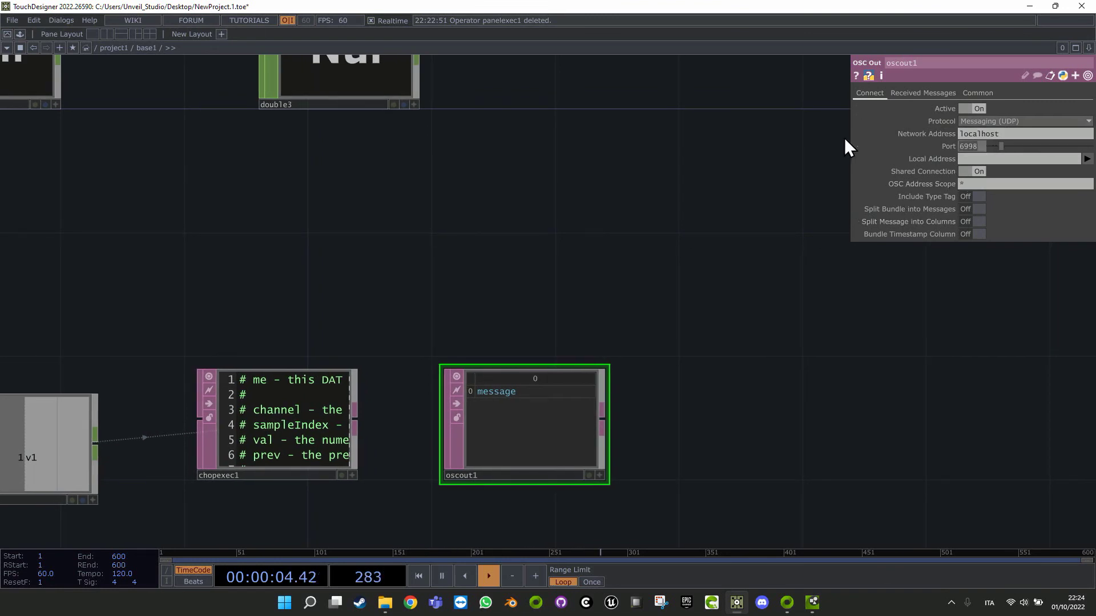
text(3334)
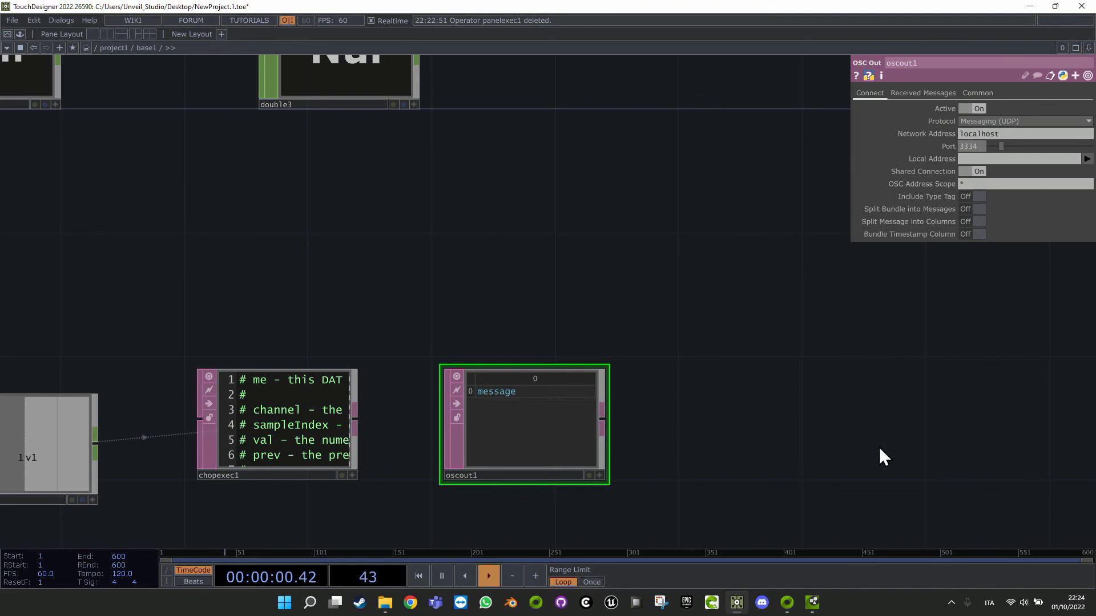
Switch to Omniverse Create with its window maximized, and briefly play and stop the fire simulation.
mouse_move(786, 607)
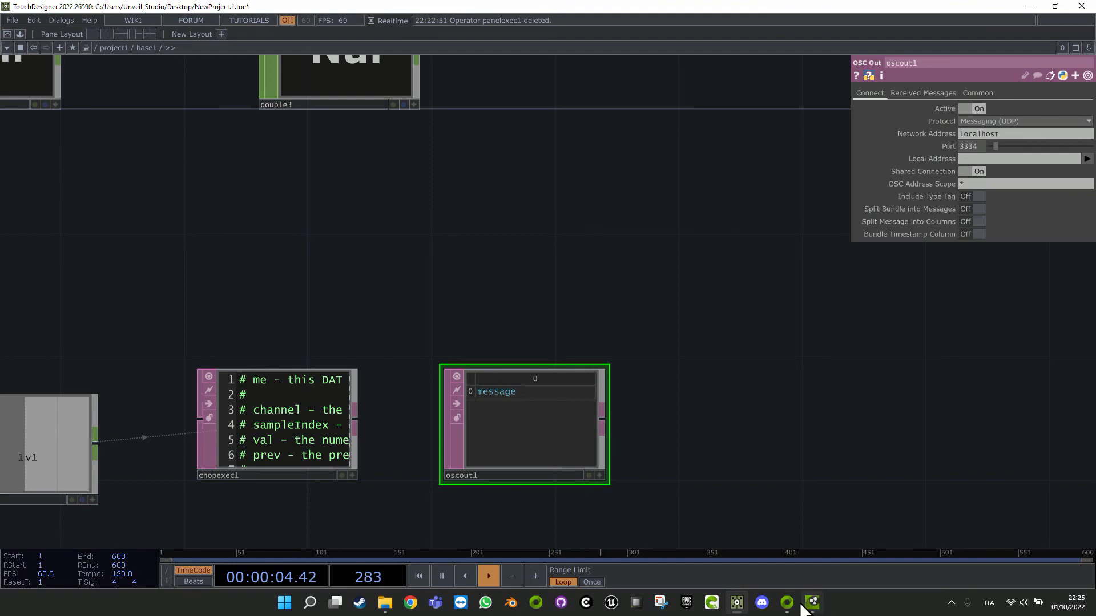
click(786, 604)
click(810, 605)
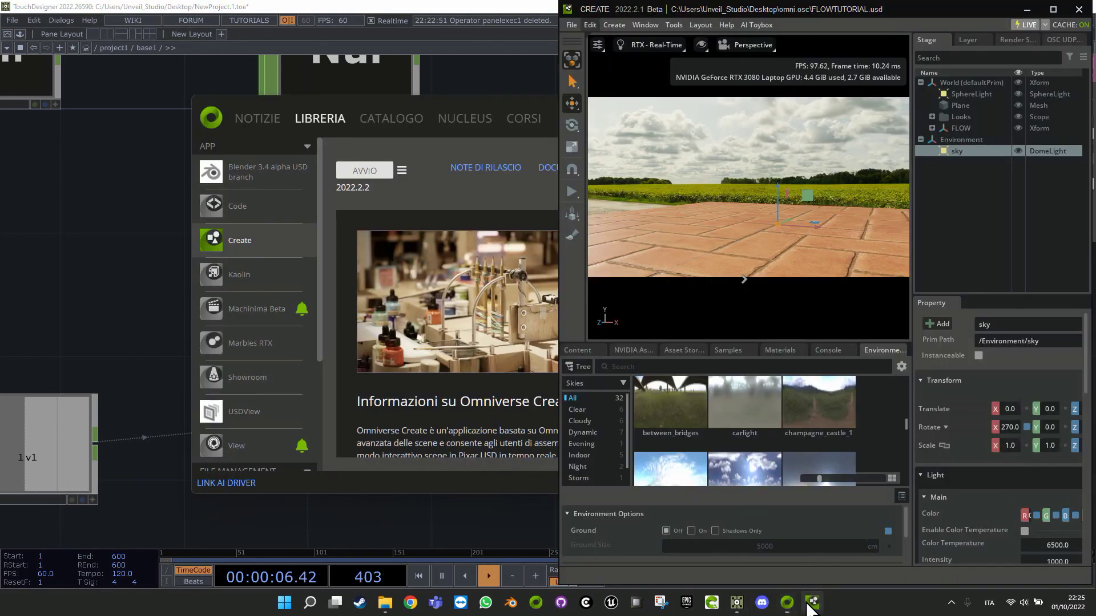
click(1053, 9)
click(13, 187)
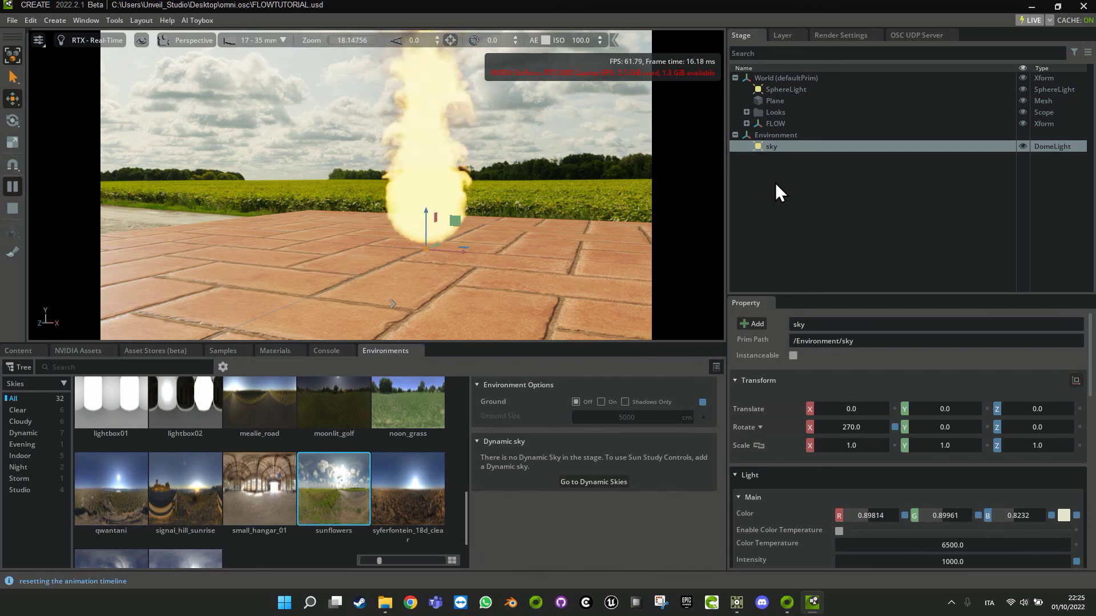
click(13, 208)
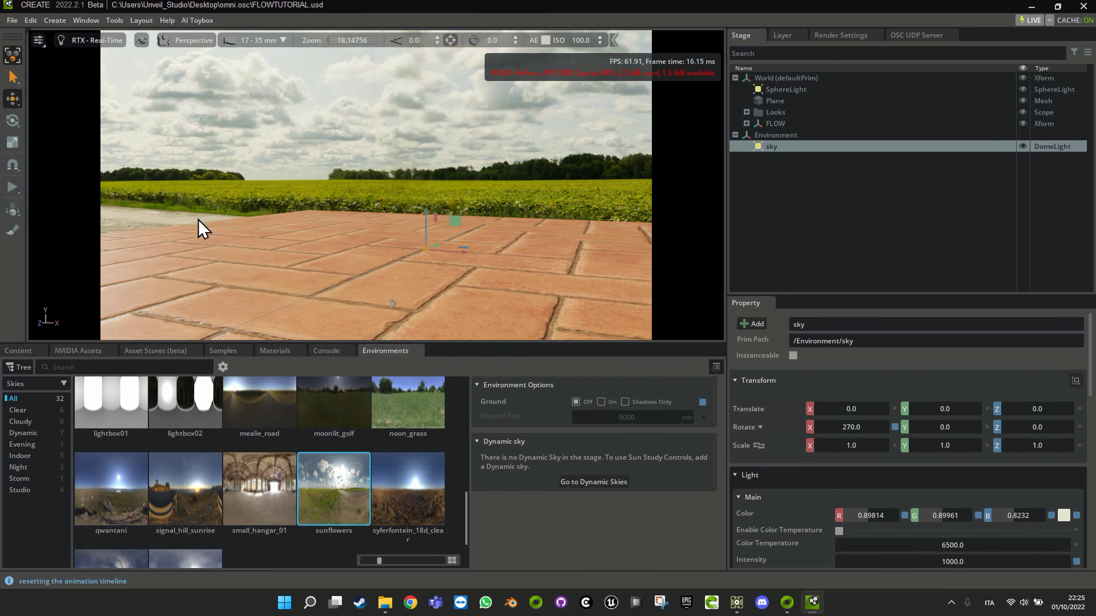
Delete the FLOW Xform from the World stage.
click(775, 122)
right_click(775, 122)
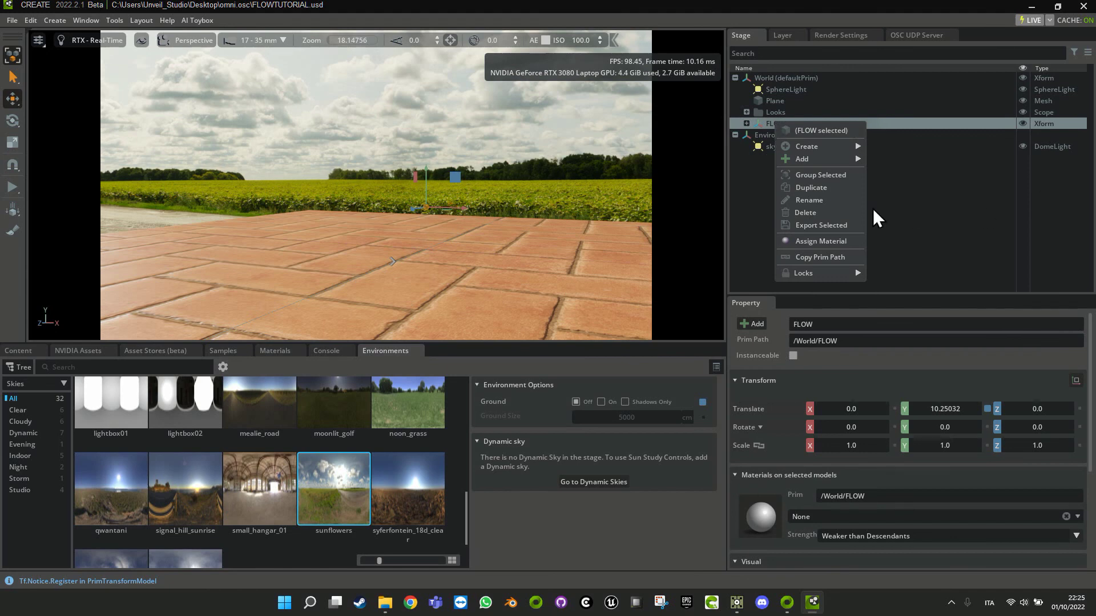
click(806, 212)
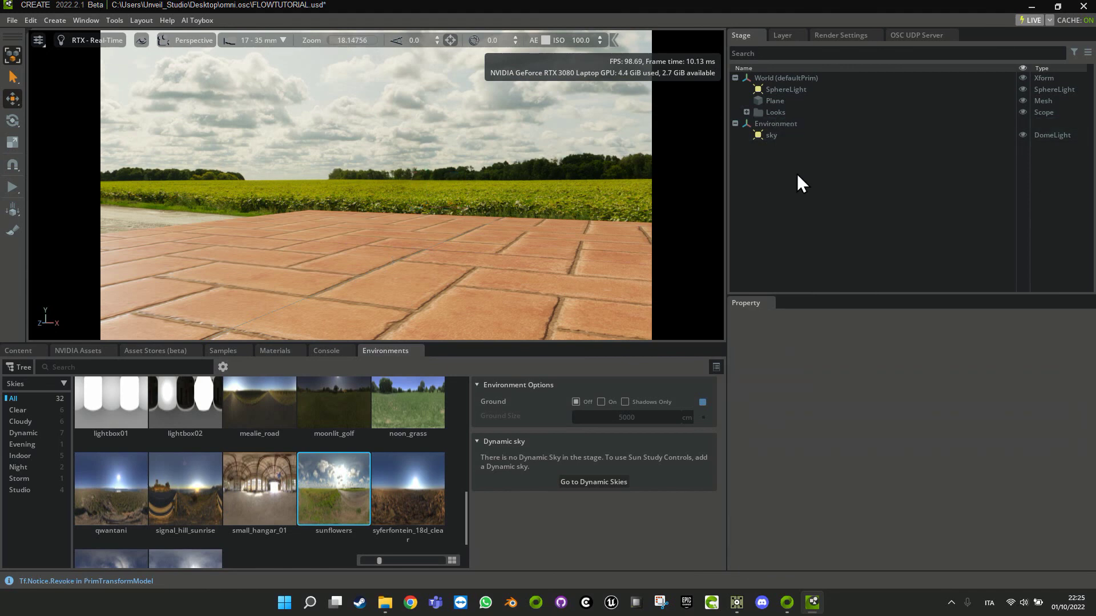
Create a torus mesh and raise it above the plane to about 57.2 in Y.
right_click(801, 182)
mouse_move(834, 207)
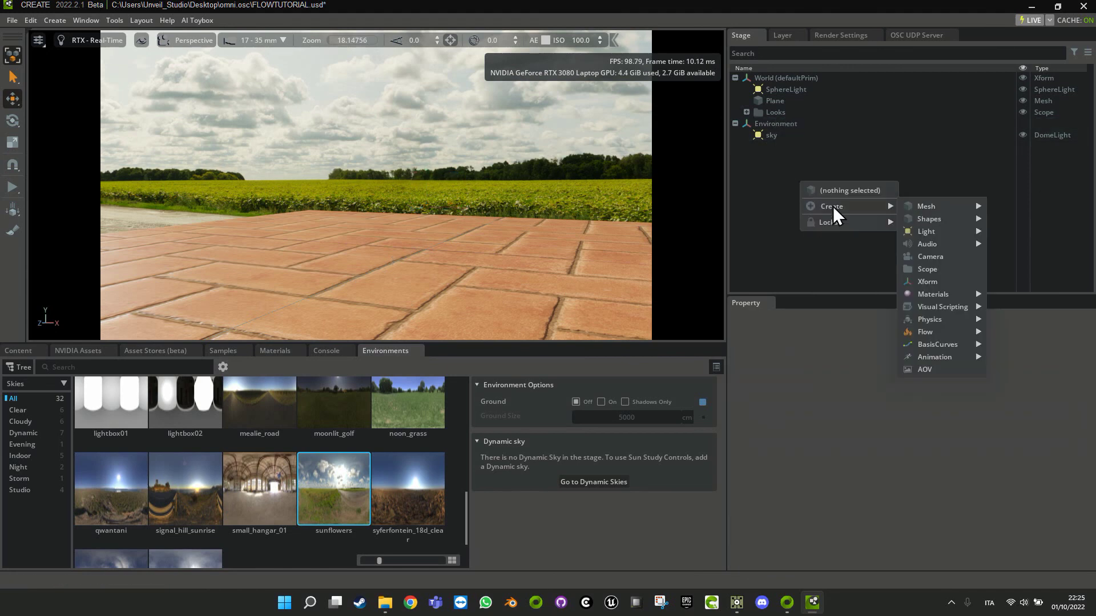
mouse_move(951, 210)
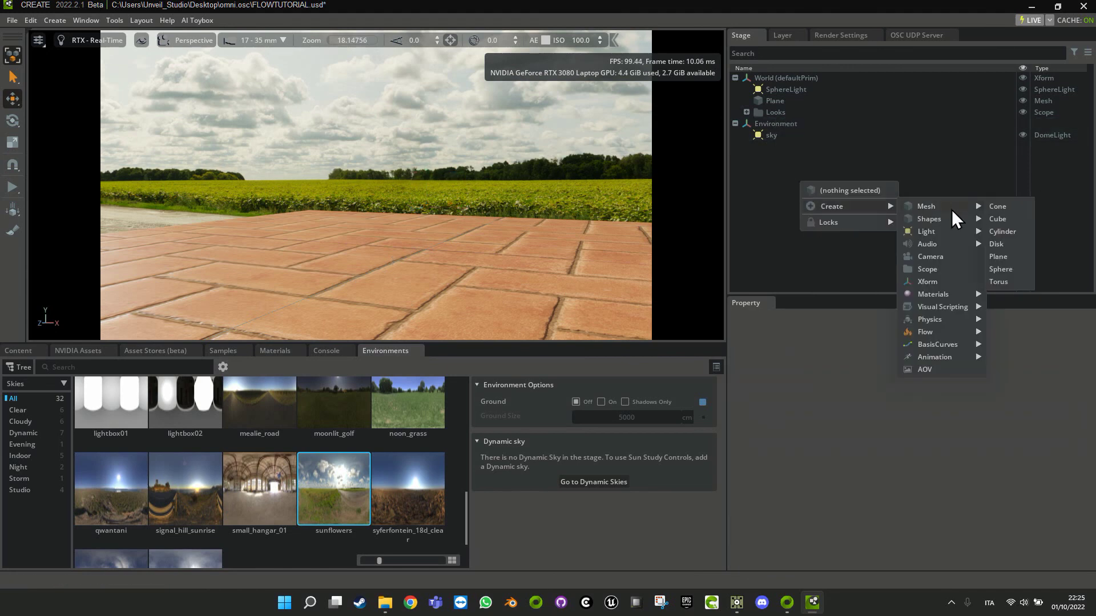
click(1000, 281)
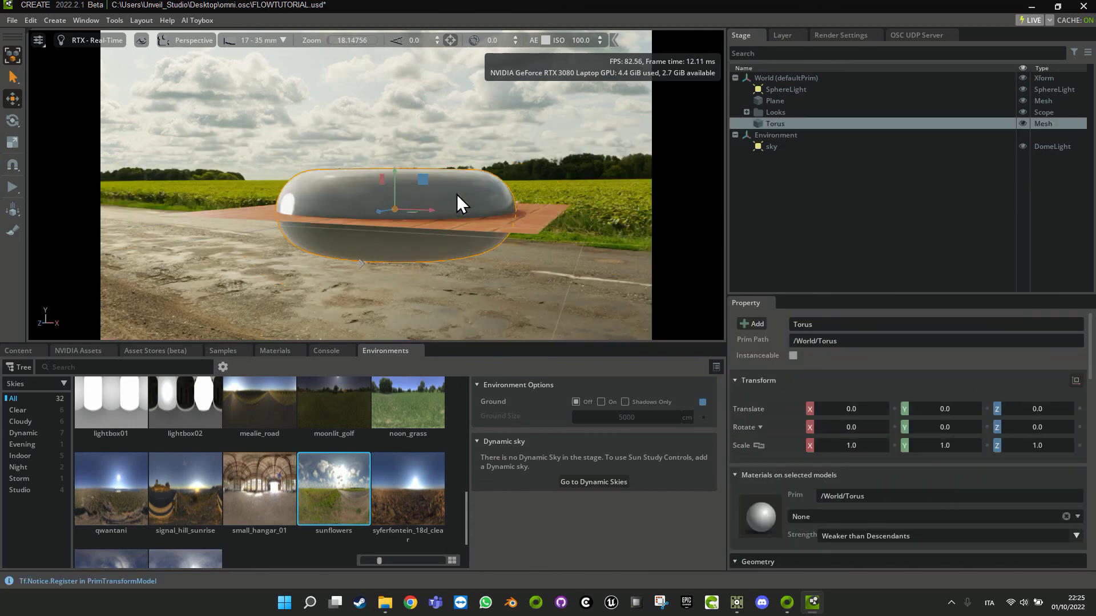
drag(402, 183, 400, 106)
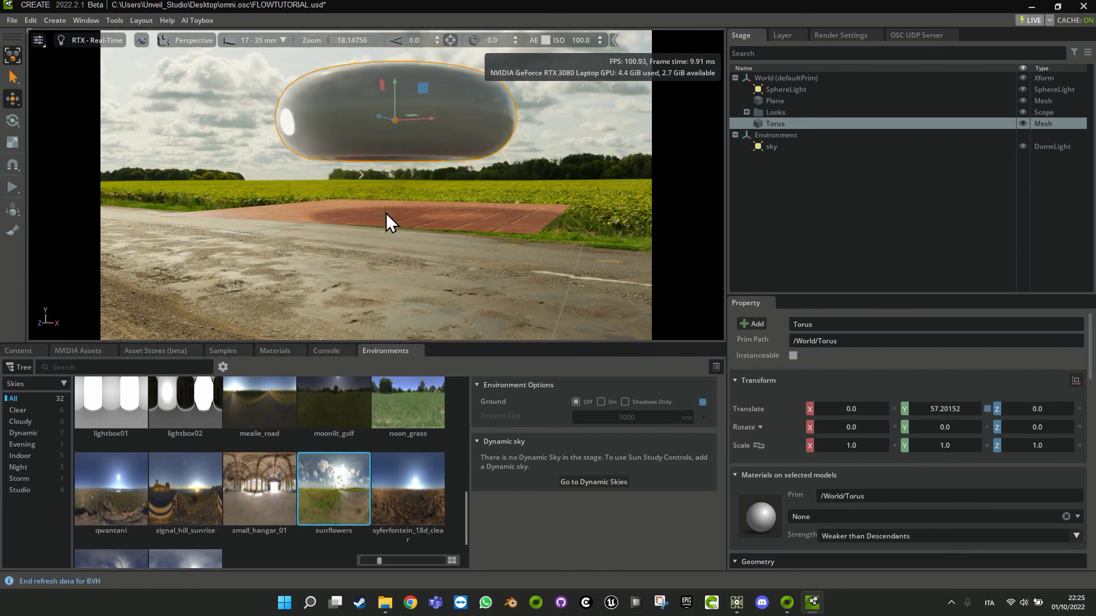
Scale the brick plane uniformly to about 9.68.
click(386, 208)
scroll(388, 222, up, 5)
alt+drag(389, 232, 531, 272)
key(r)
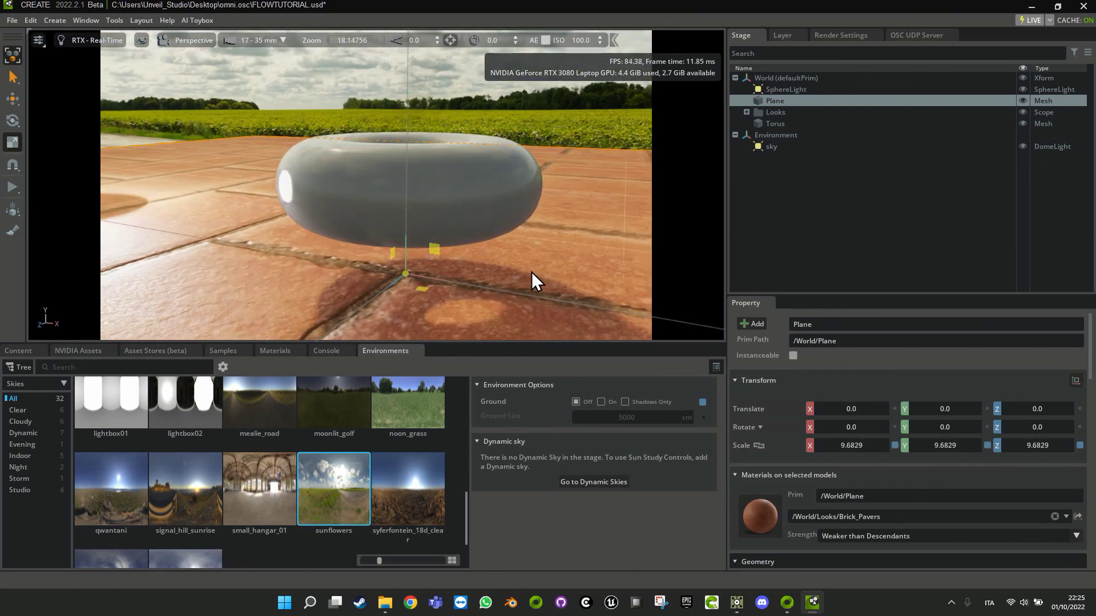
Raise the torus further above the plane, to about 107.5 in Y.
click(416, 165)
key(w)
drag(403, 162, 406, 73)
Enable Project UVW Coordinates on the plane's Brick_Pavers material.
click(627, 223)
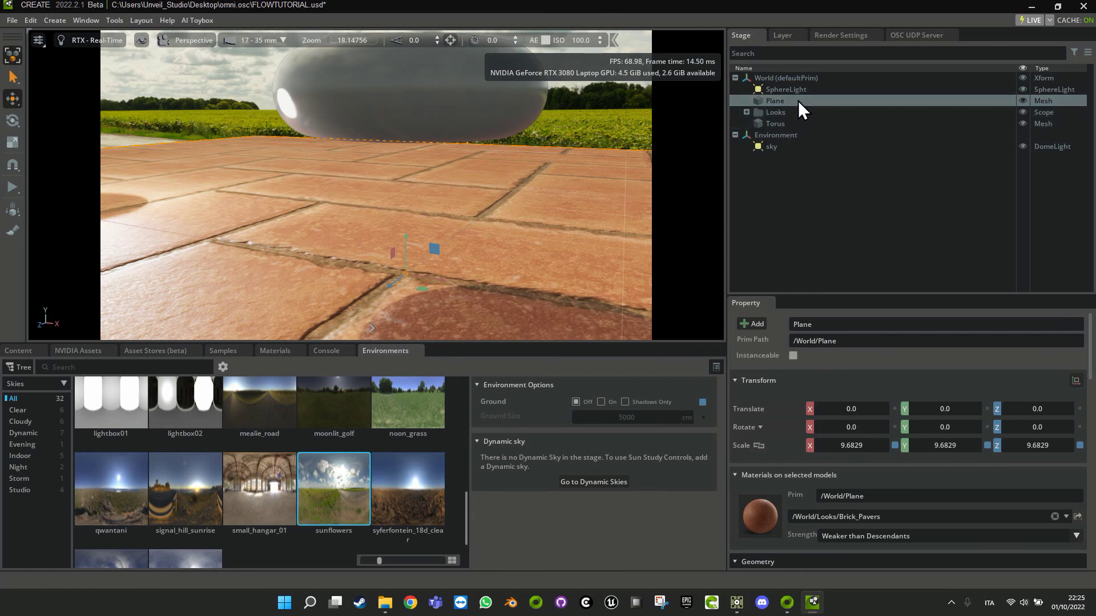
click(770, 503)
scroll(835, 473, down, 5)
scroll(837, 474, down, 15)
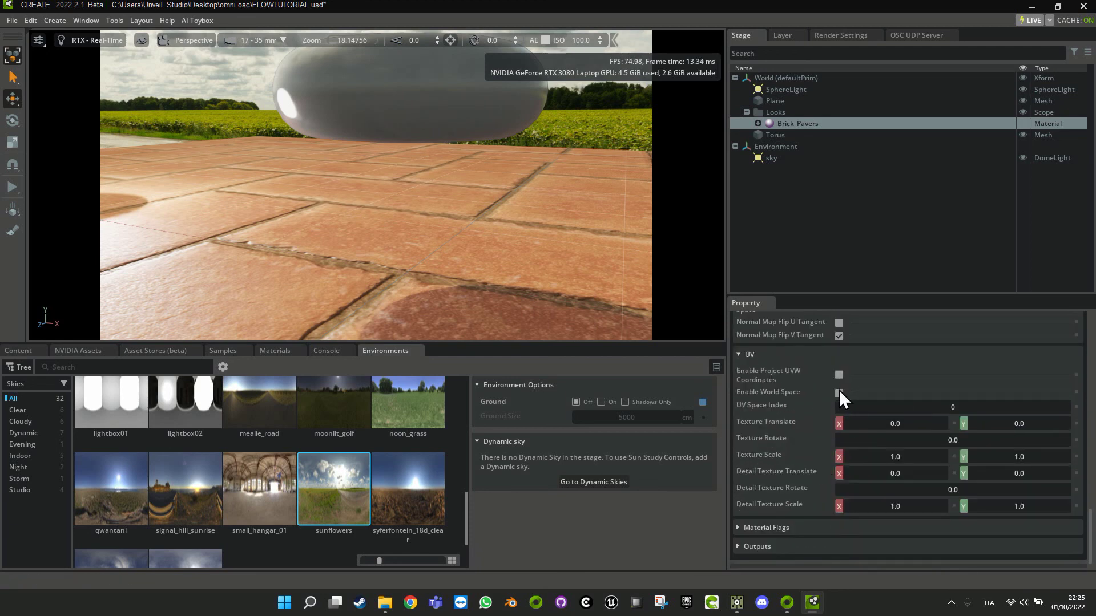
click(839, 374)
Lower the Brick_Pavers texture scale in X and Y so the individual bricks are larger and clearly readable.
drag(902, 456, 894, 458)
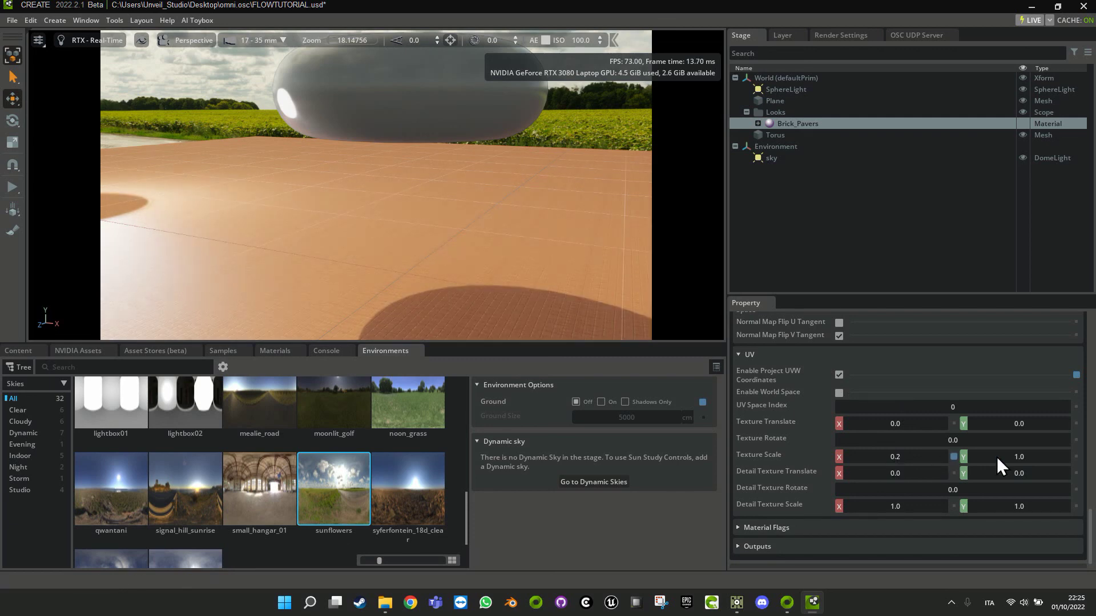
drag(1019, 456, 1018, 457)
drag(893, 457, 893, 457)
drag(931, 463, 1027, 458)
Reposition the torus to about -13.7 in X and 67.2 in Y.
click(436, 91)
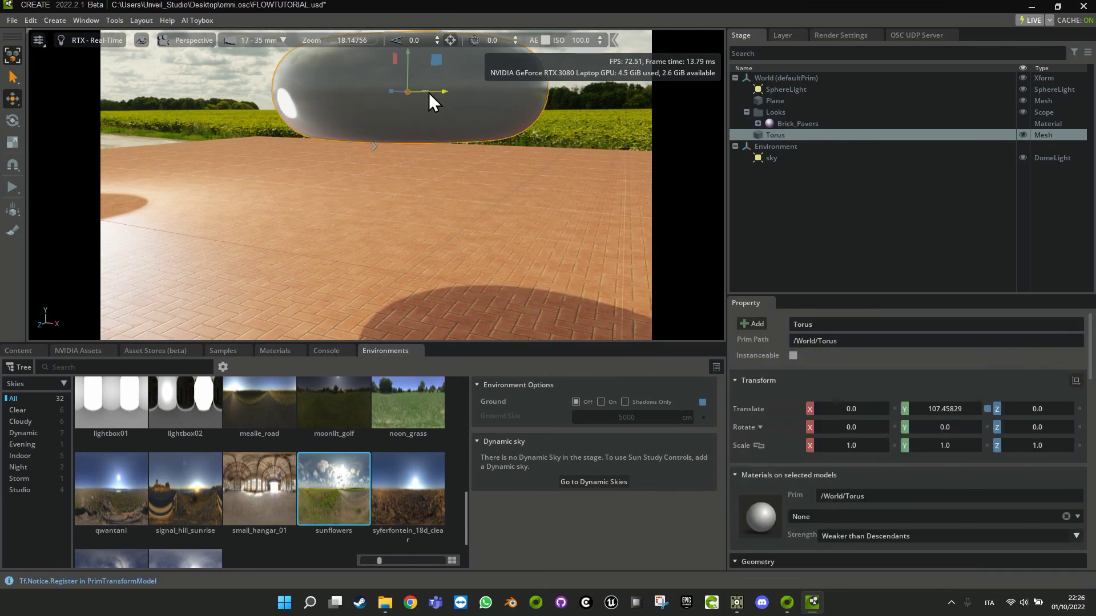
key(f)
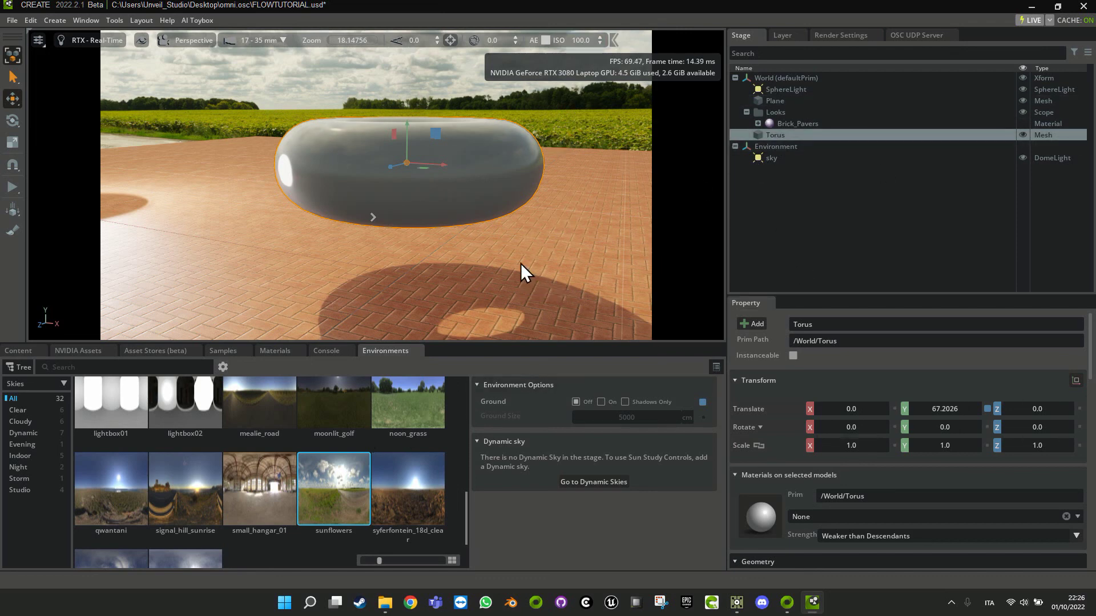
drag(416, 166, 387, 190)
right_click(793, 183)
mouse_move(824, 218)
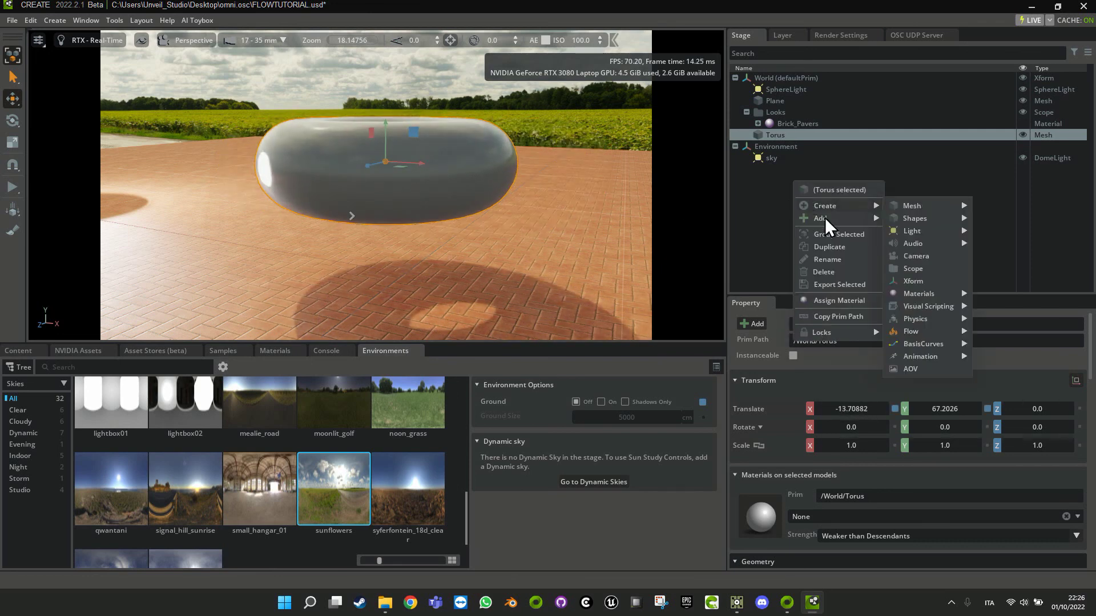
click(756, 195)
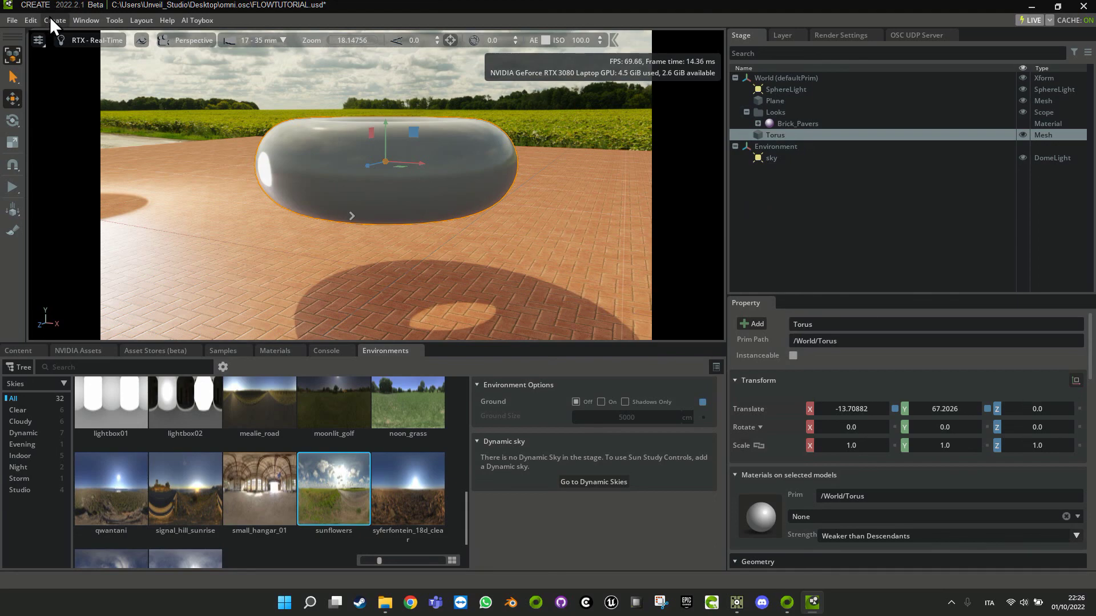
Search the community extensions for osc and show the details of the OSC (Open Sound Control) extension.
click(83, 21)
click(104, 258)
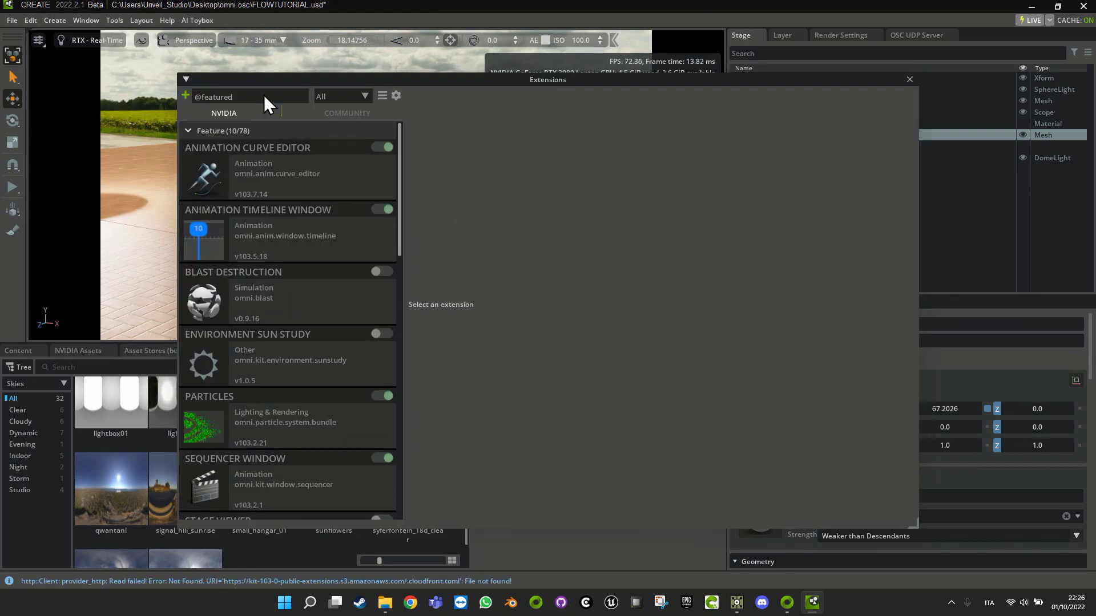
text(osc)
click(360, 114)
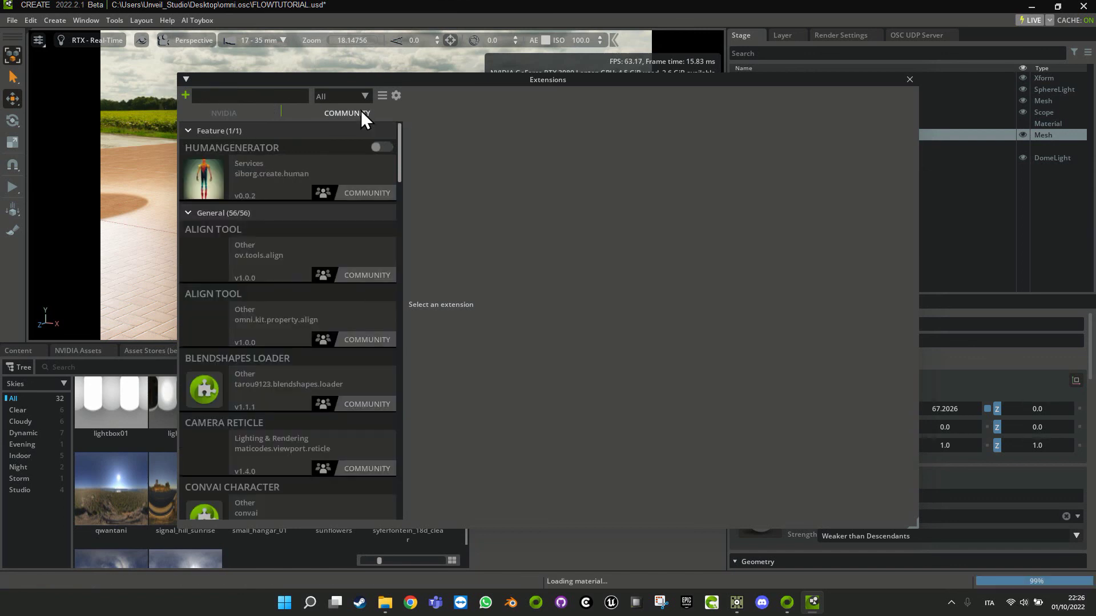
text(osc)
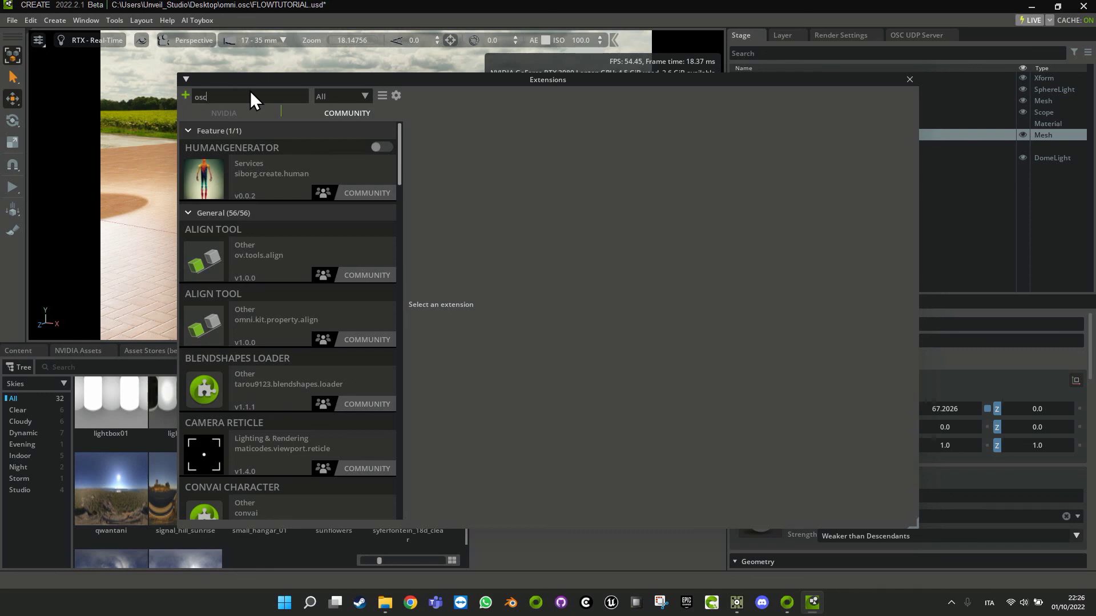
click(290, 197)
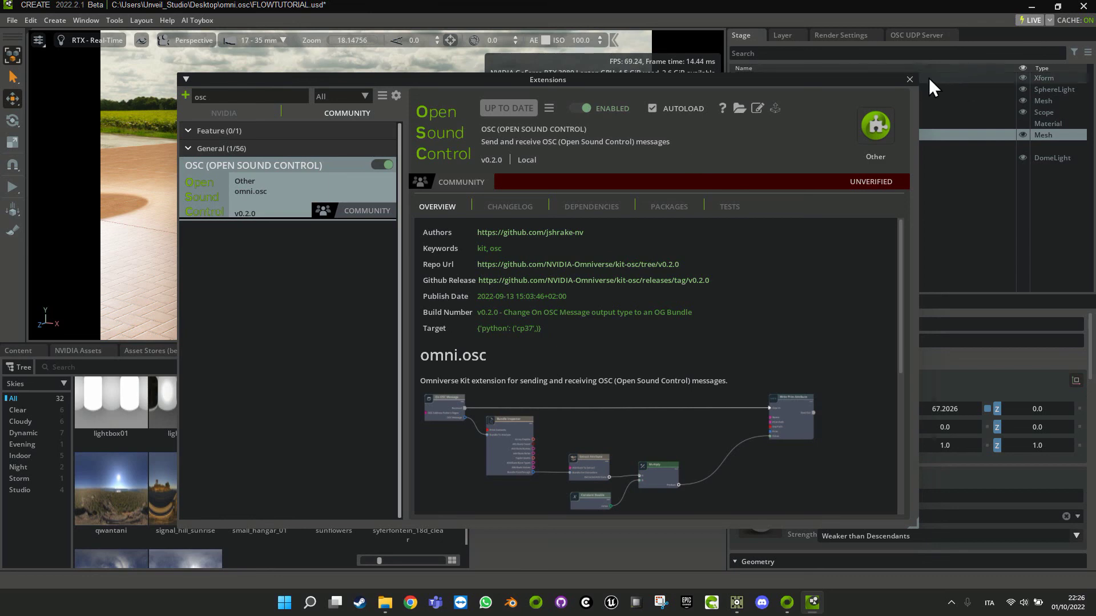
Close the extensions window, redock the OSC UDP Server beside the render settings, and start the server on localhost port 3334.
click(912, 80)
click(892, 40)
drag(892, 40, 643, 172)
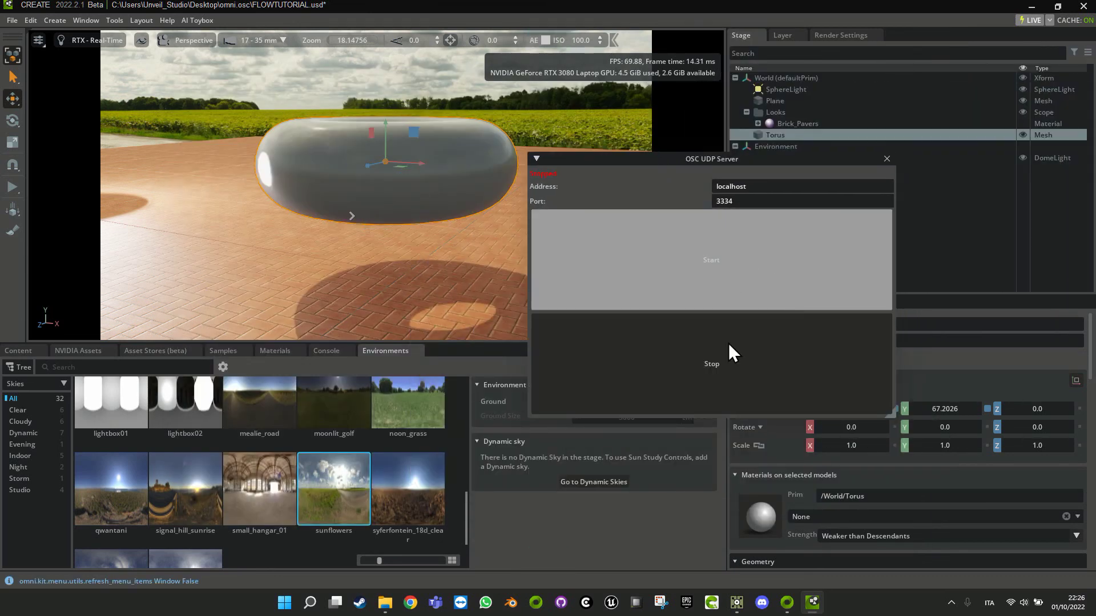
drag(735, 154, 912, 18)
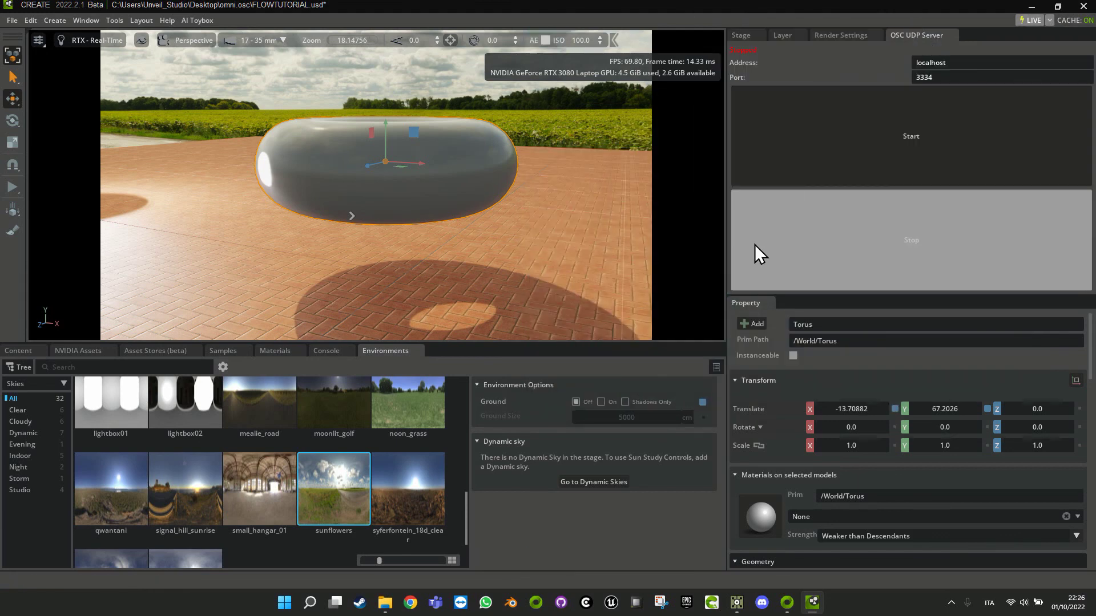
click(899, 182)
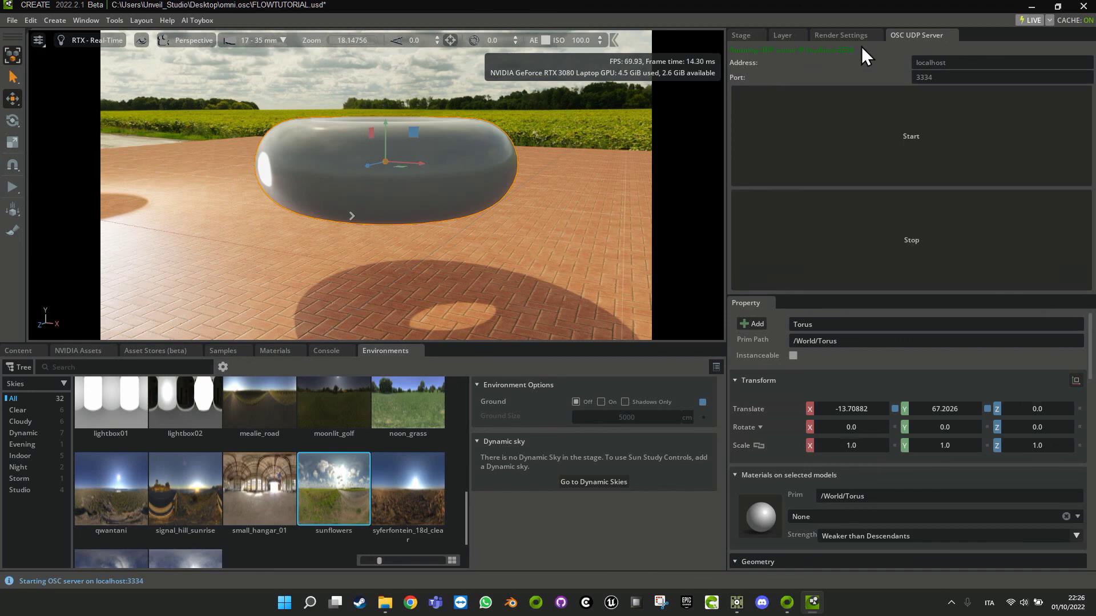
Search the community extensions for osc again and open the OSC extension's v0.2.0 repository page.
click(83, 20)
click(98, 265)
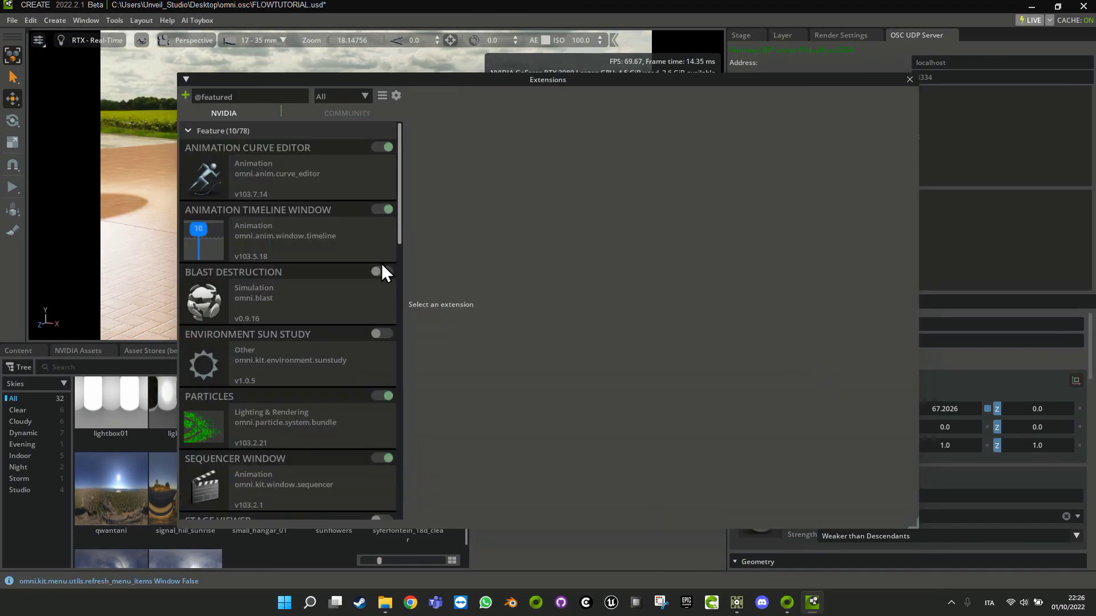
click(361, 111)
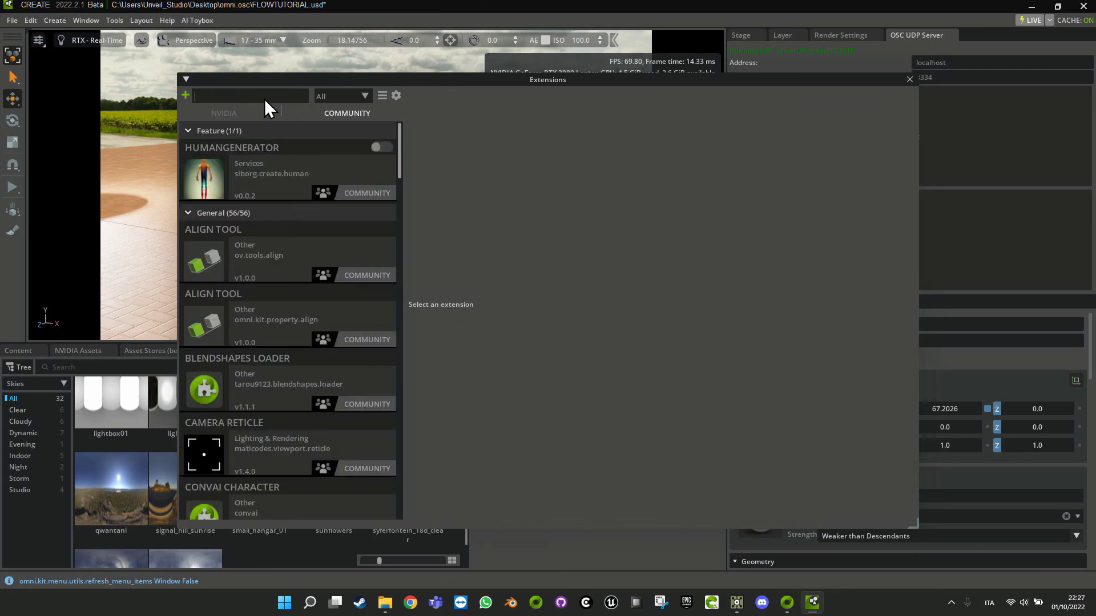
text(osc)
click(343, 190)
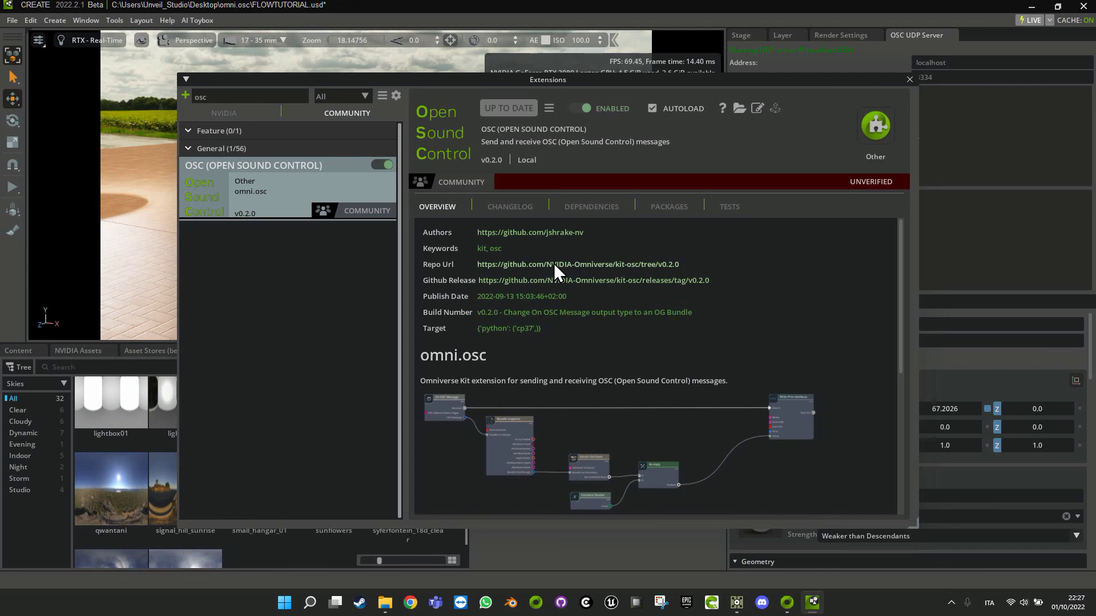
click(535, 265)
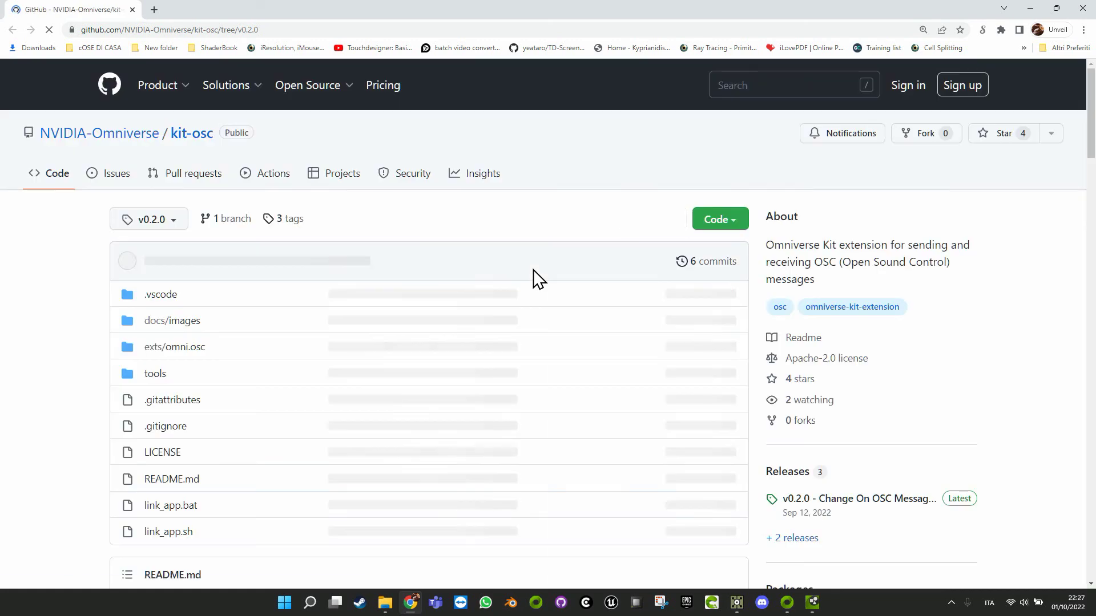
Copy the Python snippet from the README section "Receiving messages with Python".
scroll(532, 269, down, 18)
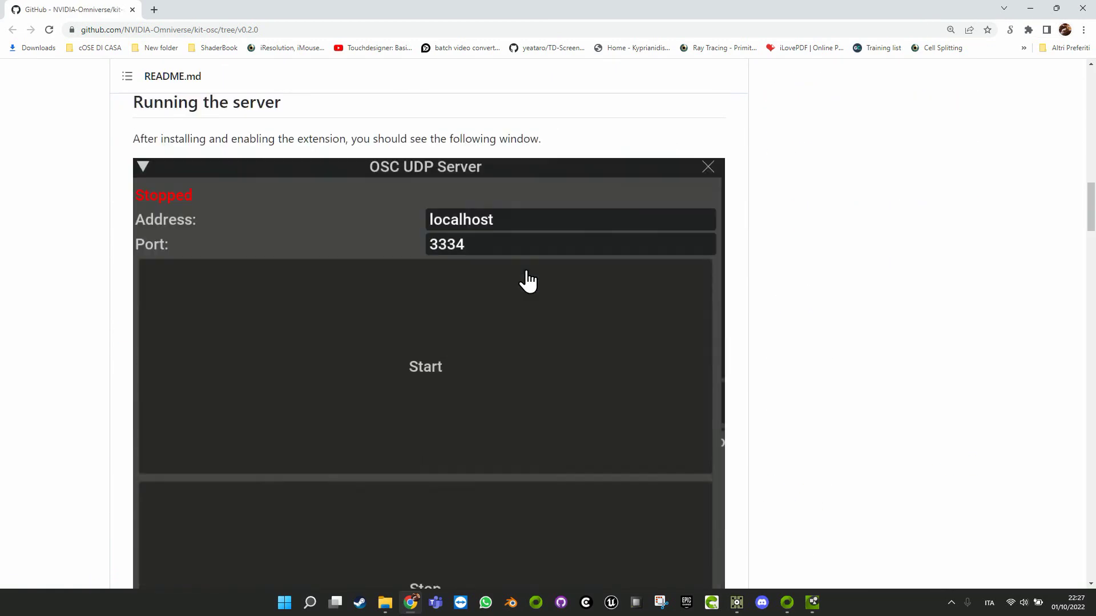
scroll(528, 280, down, 20)
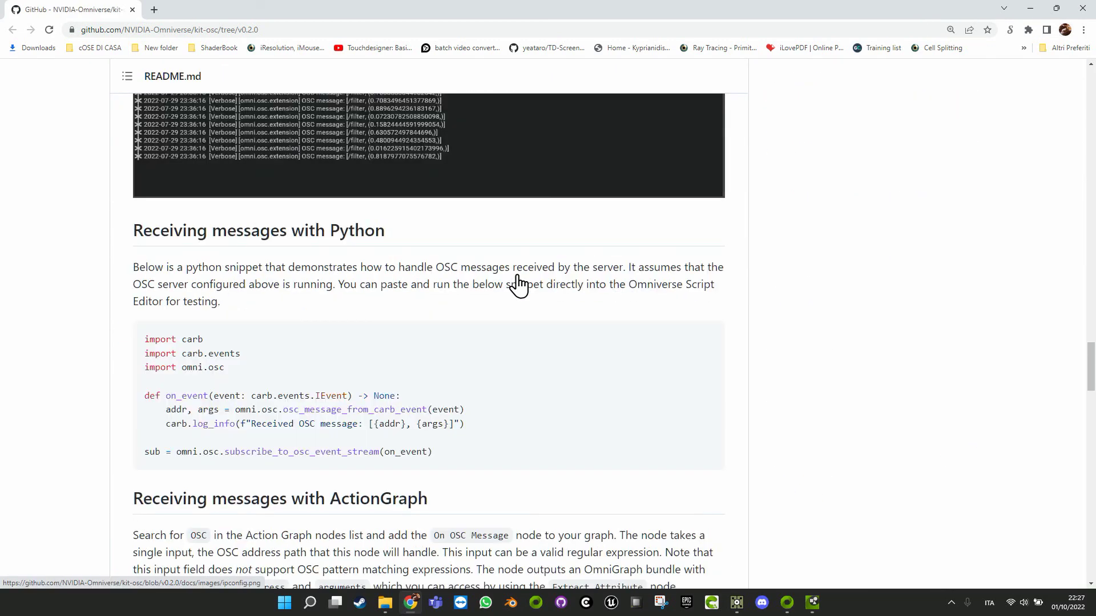
scroll(518, 283, down, 1)
drag(440, 391, 132, 276)
key(ctrl+c)
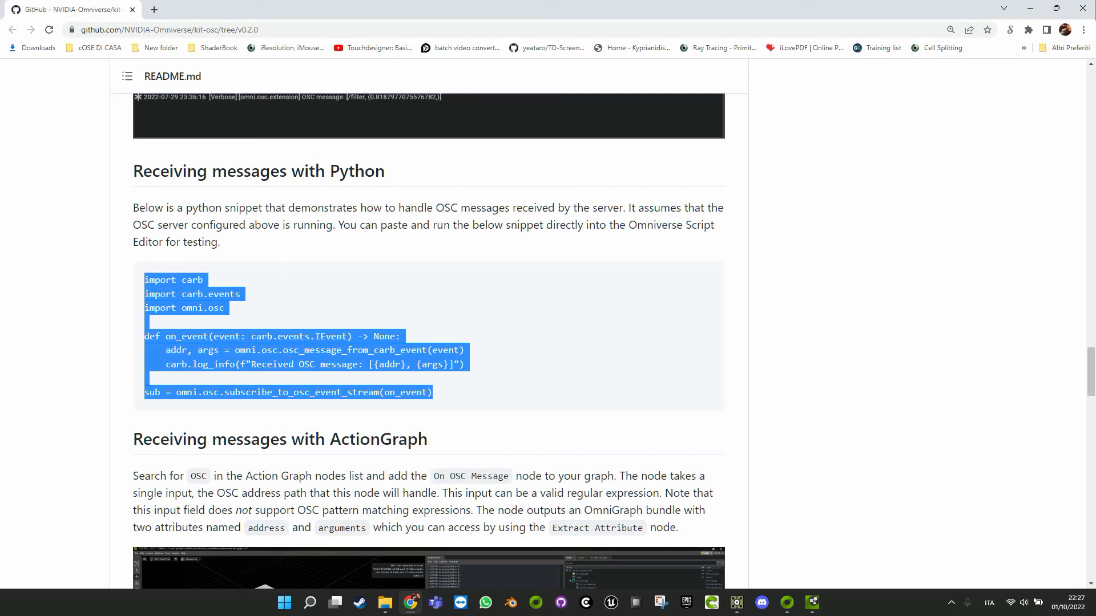
Return to Omniverse Create and run the copied OSC event subscription snippet in the Script Editor.
click(1040, 12)
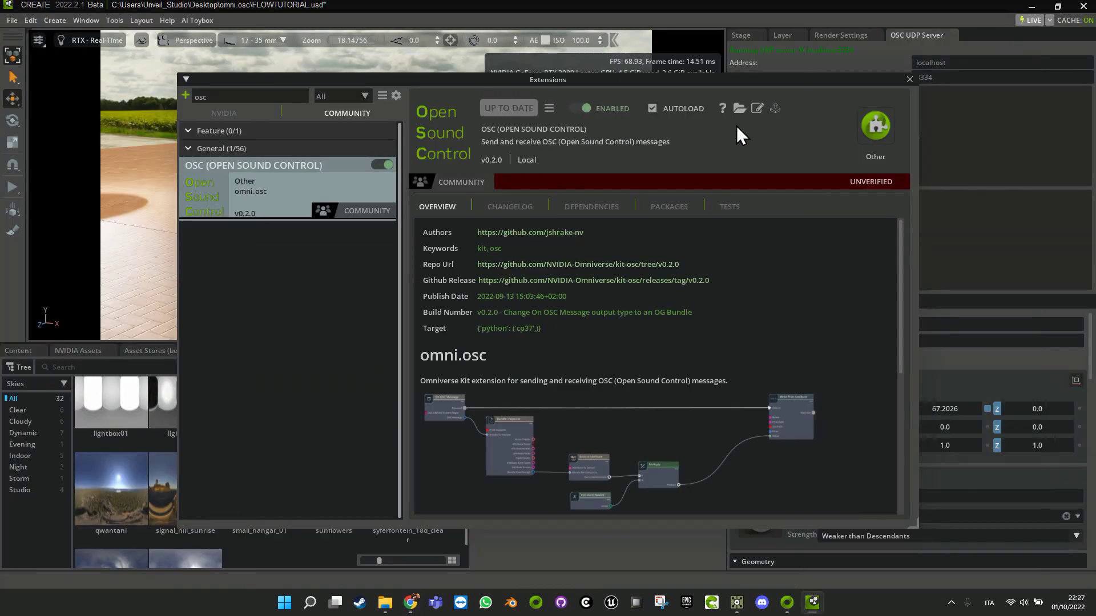
click(909, 78)
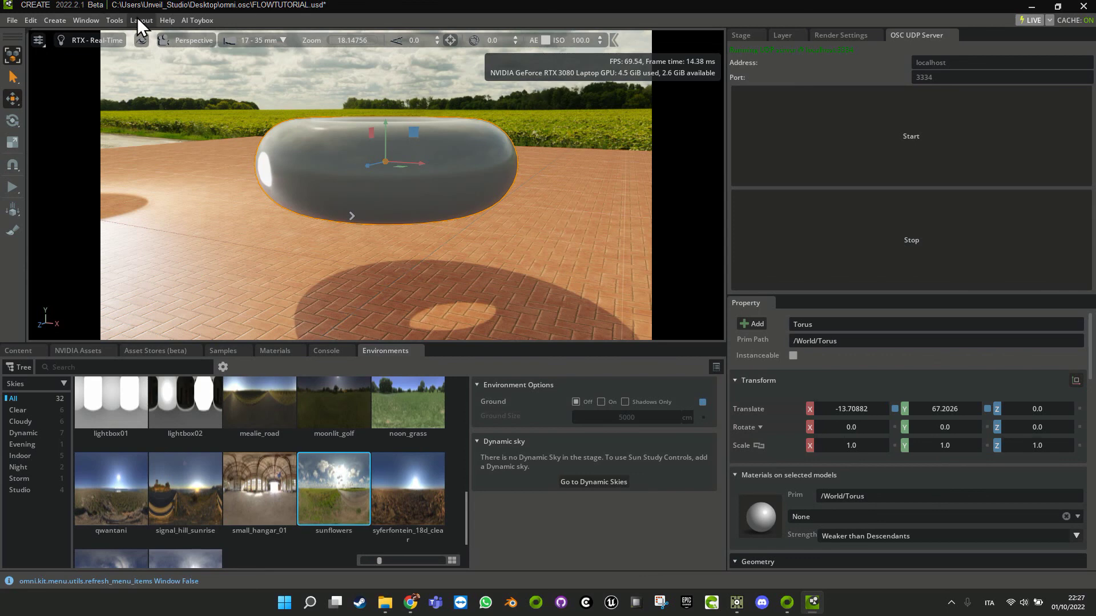
click(83, 21)
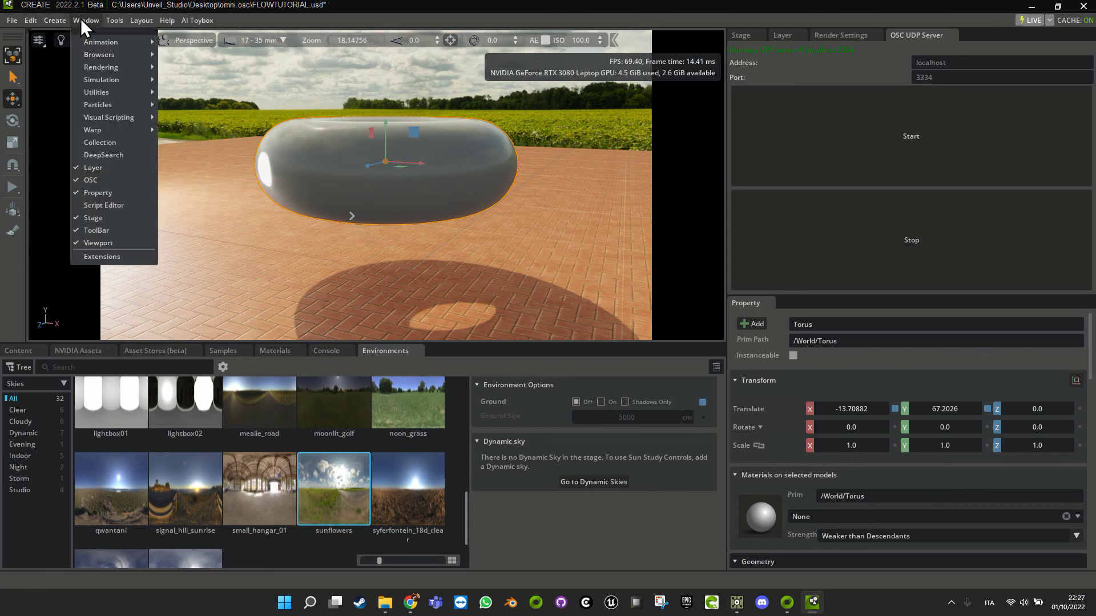
click(104, 206)
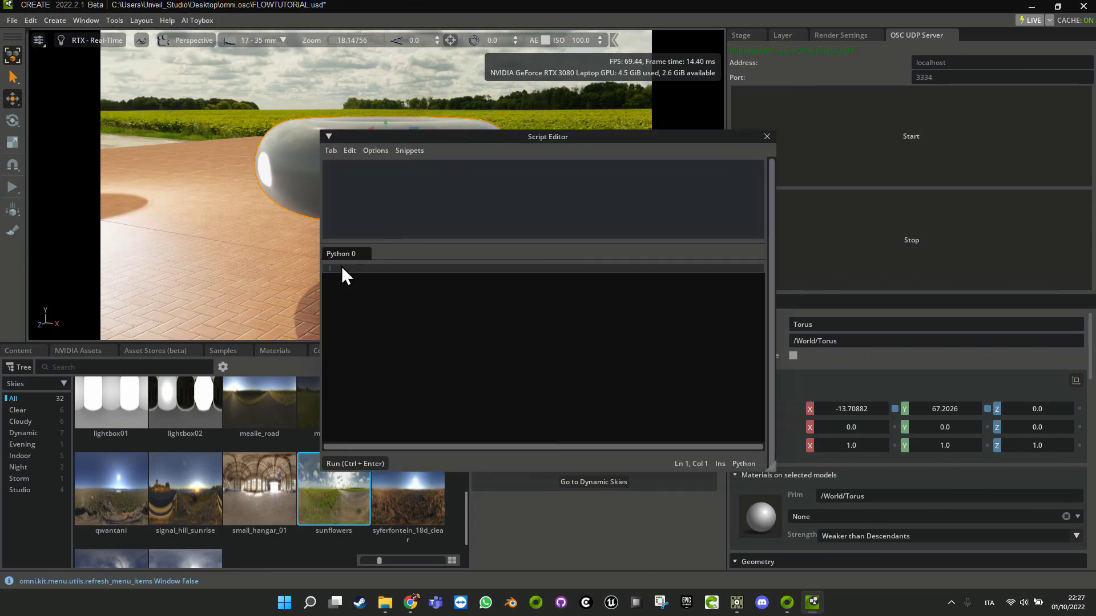
key(ctrl+v)
click(352, 463)
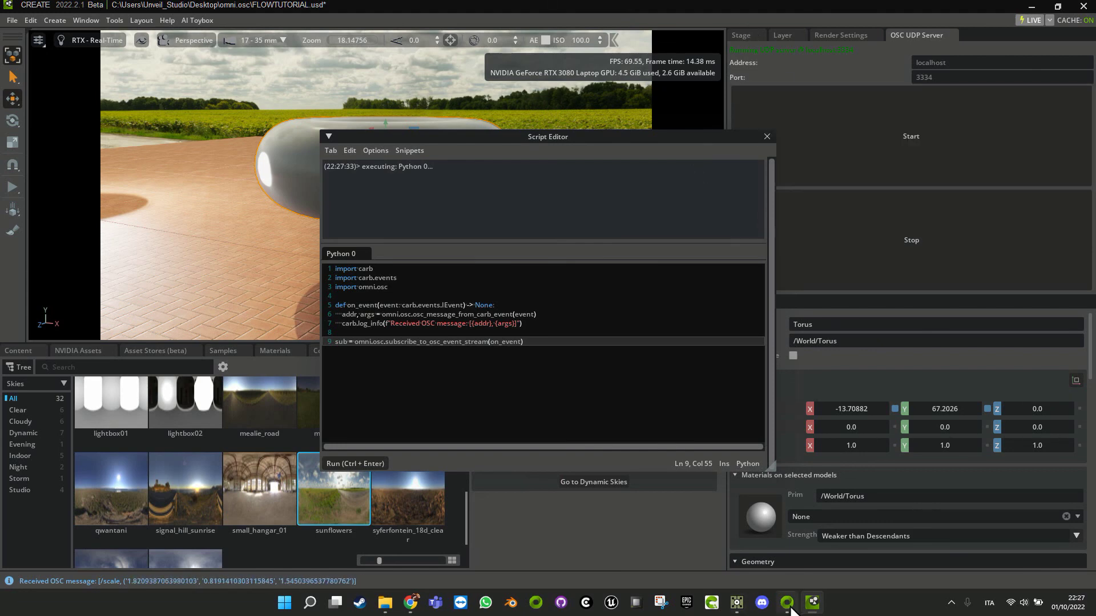
Switch to TouchDesigner and wrap double[0] in float() in the sendOSC call of the chopexec1 script.
click(737, 602)
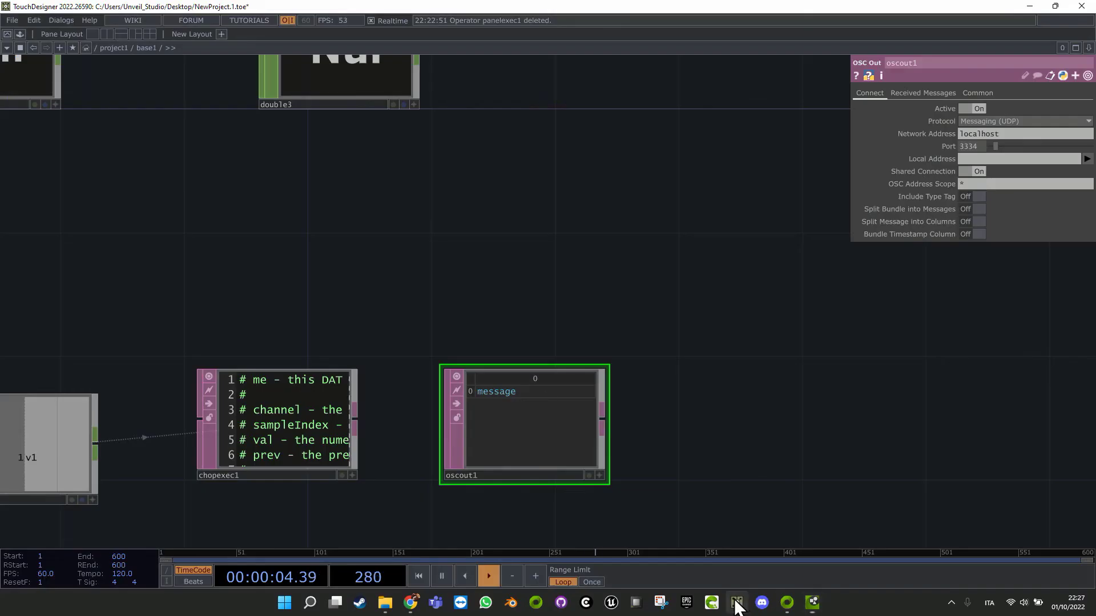
drag(225, 167, 474, 274)
scroll(691, 232, down, 3)
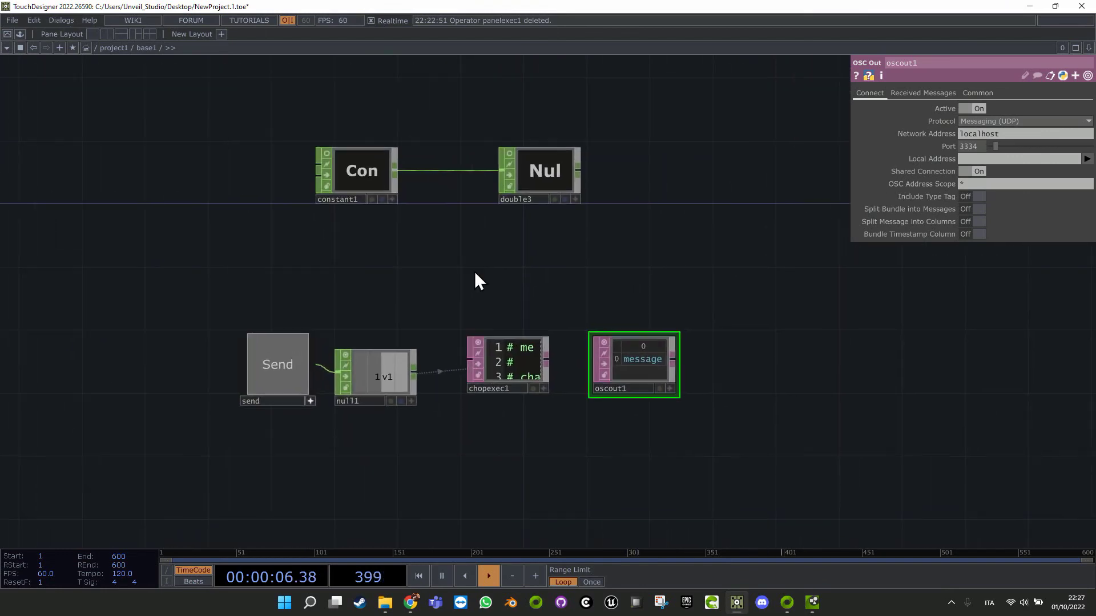
scroll(474, 277, up, 10)
click(454, 280)
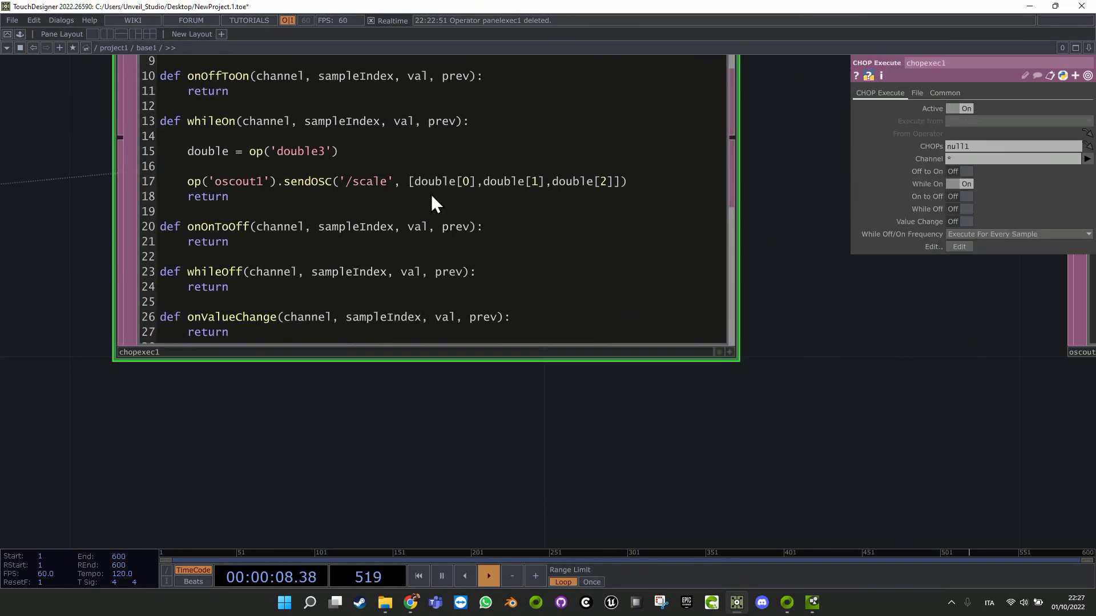
click(423, 179)
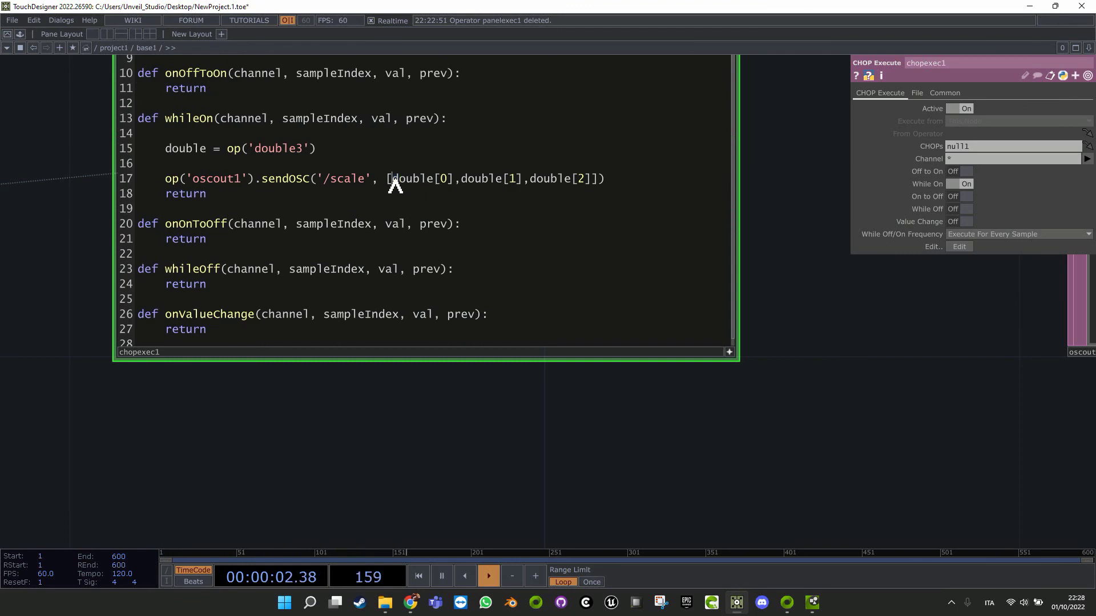
click(395, 185)
text(flot)
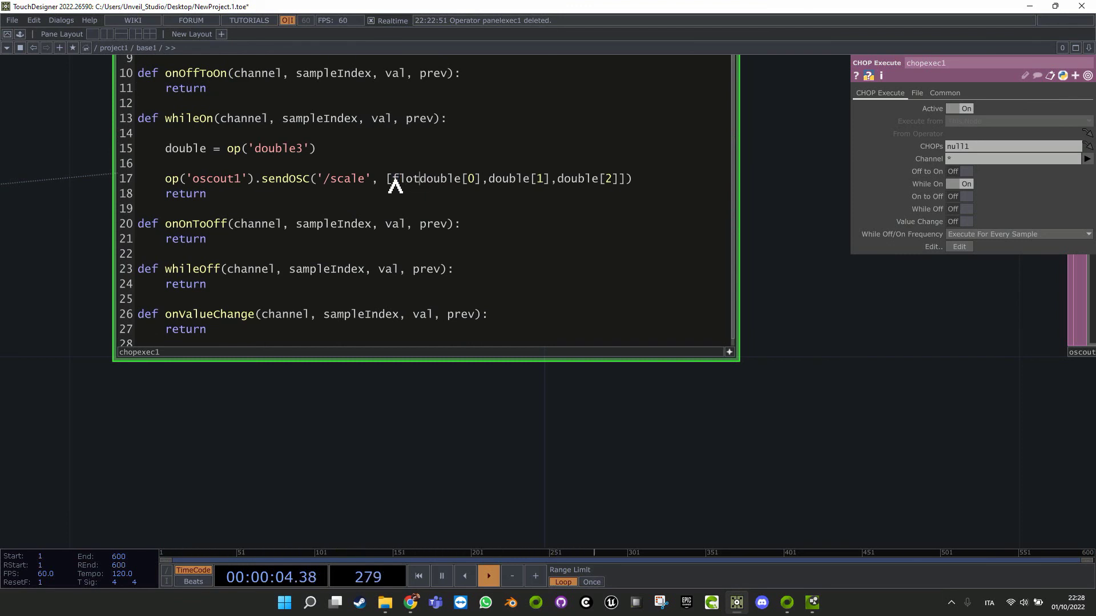
text(t)
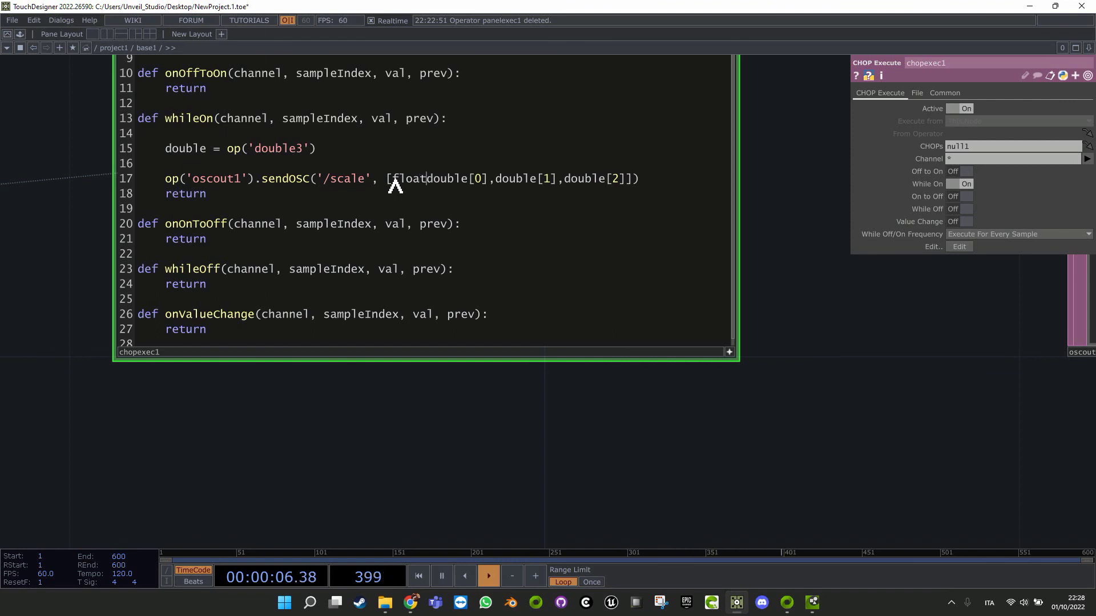
text(()
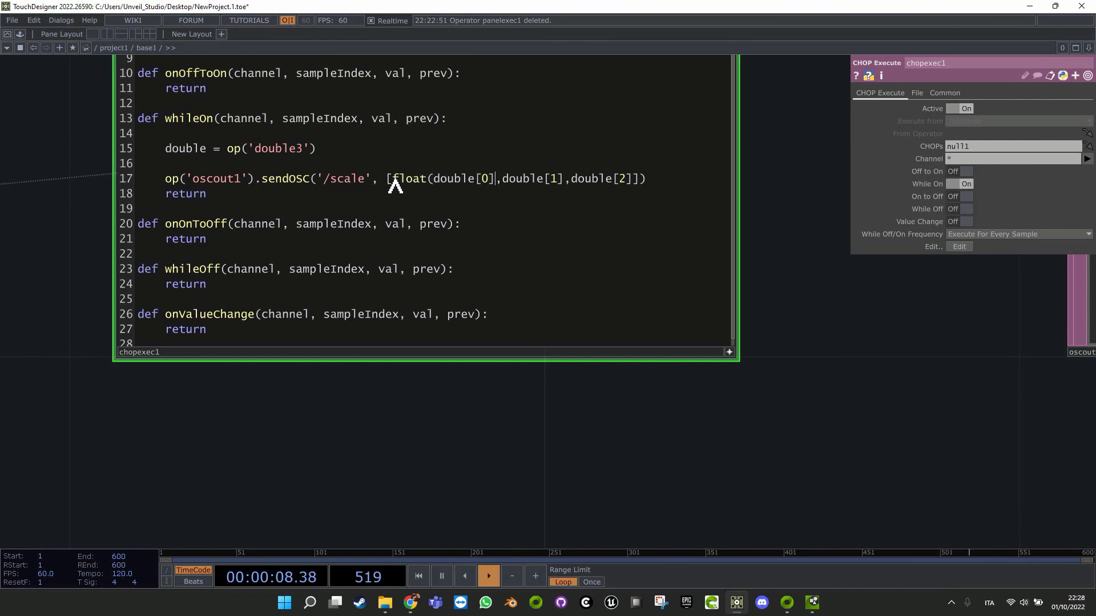
text())
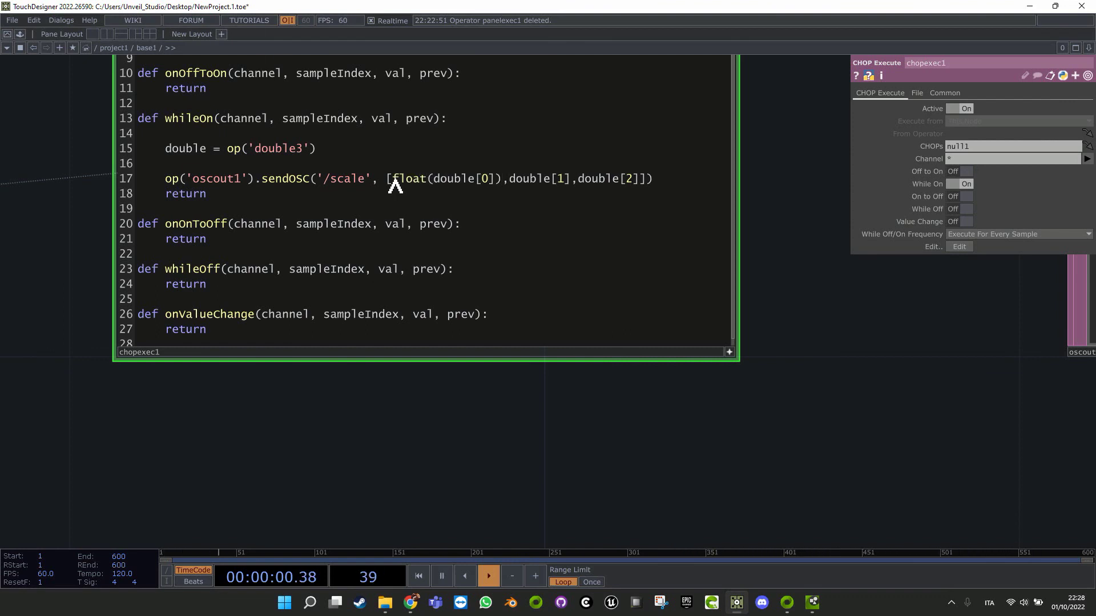
Wrap double[1] and double[2] in float() as well in the chopexec1 script's /scale sendOSC call.
text(flo)
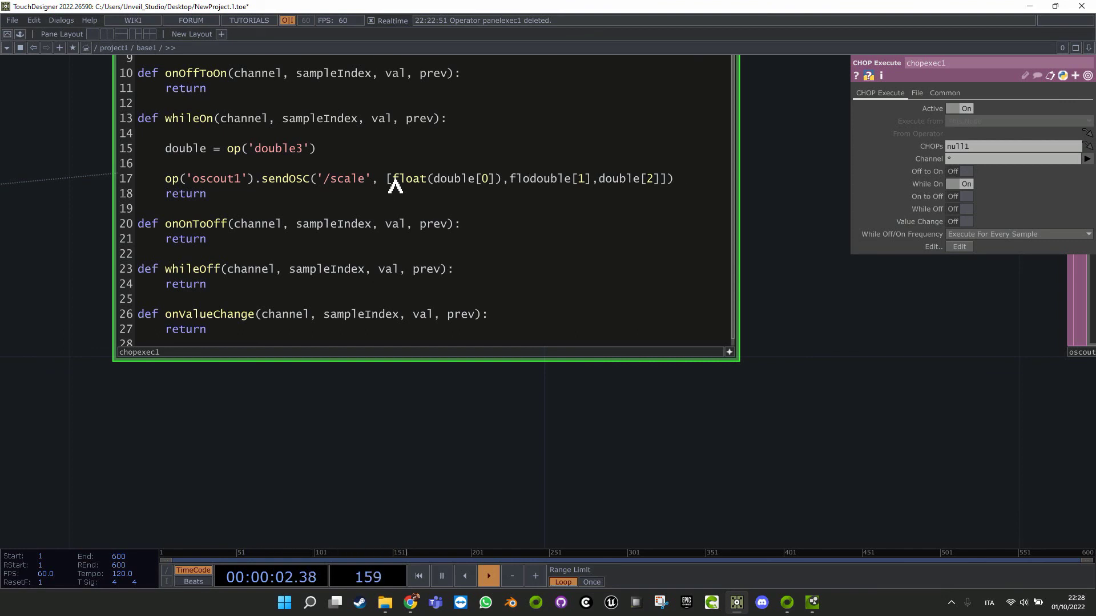
text(t()
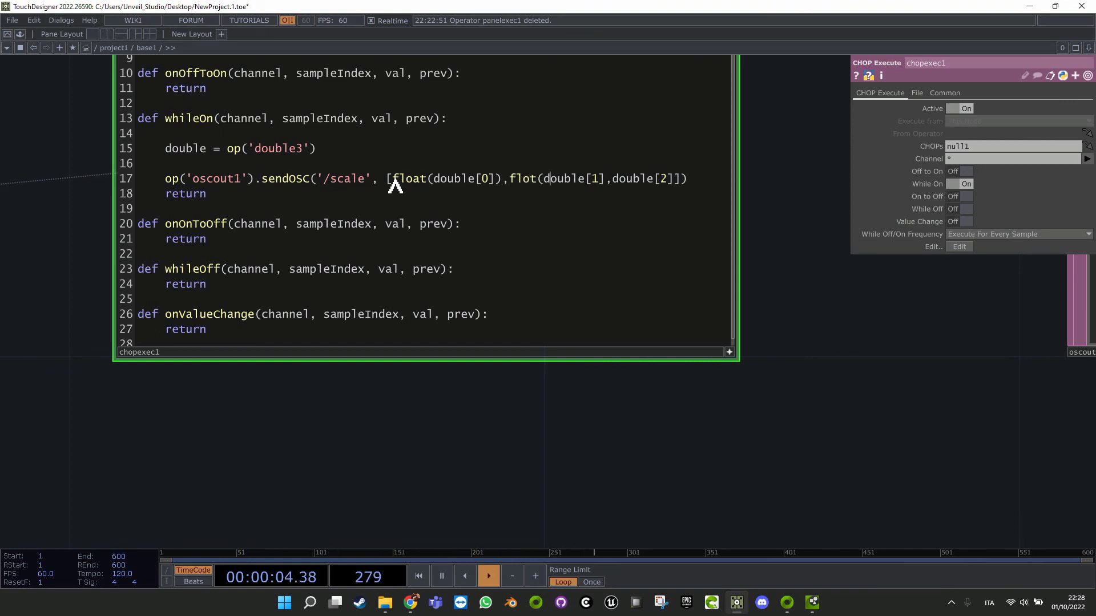
text(a)
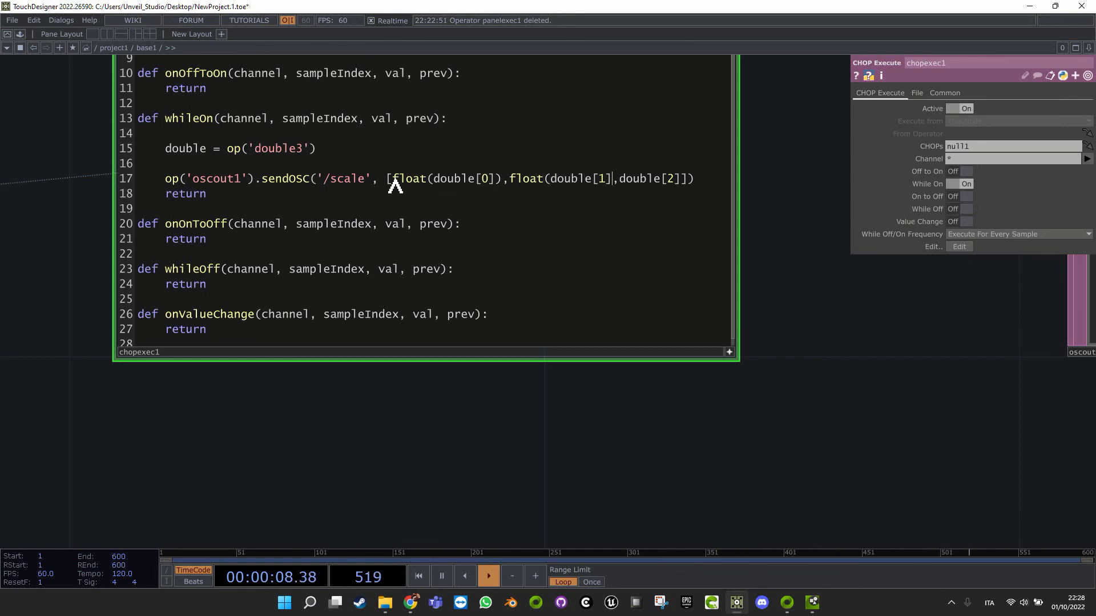
text())
text(float()
key(Right)
key(Right)
key(Right)
key(Right)
key(Right)
key(Right)
key(Right)
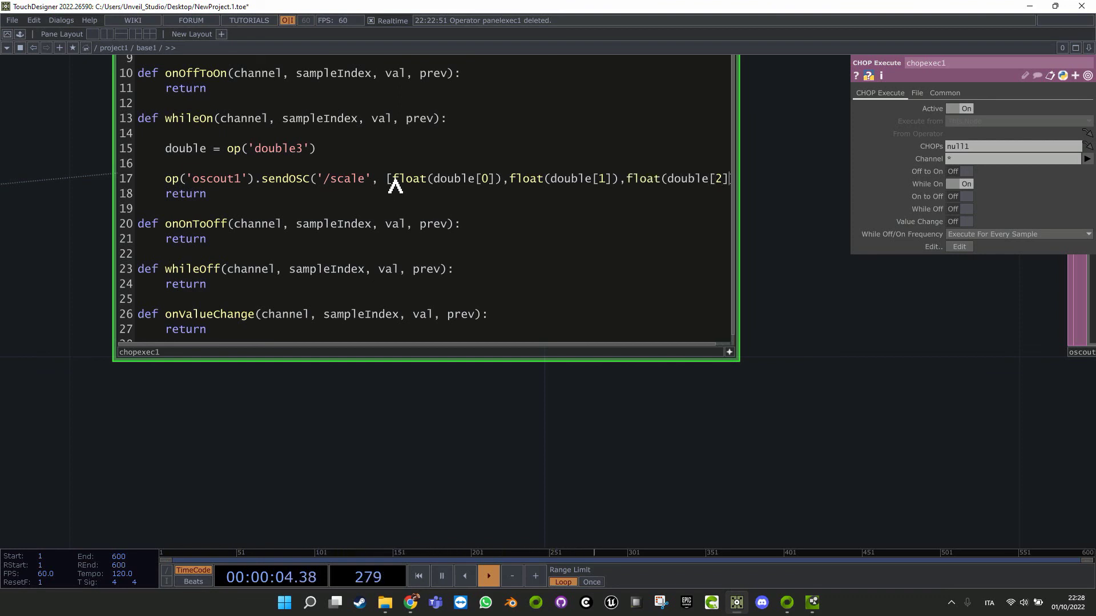
key(Right)
key(Right)
text())
scroll(748, 518, down, 5)
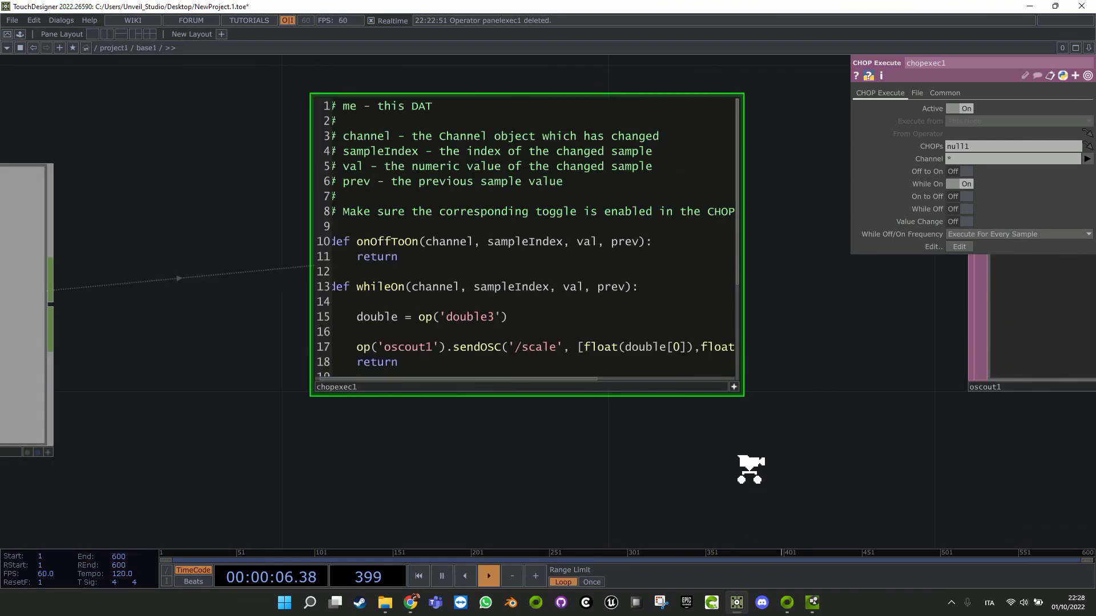
Back in Omniverse Create, collapse the World and Environment prims in the stage and raise the torus to about 77.5 in Y.
click(807, 602)
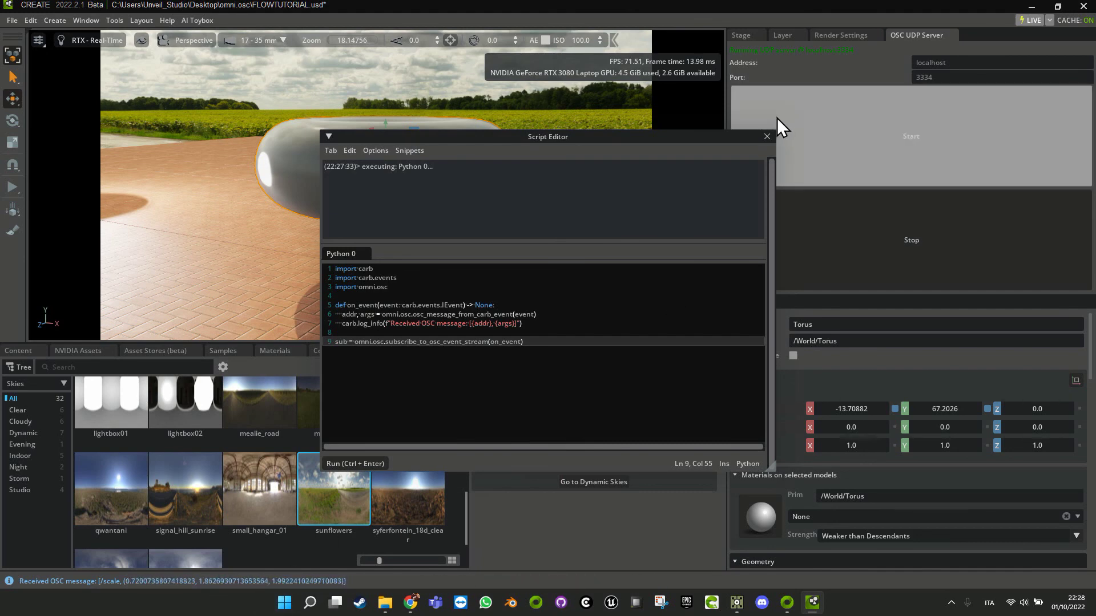
click(766, 137)
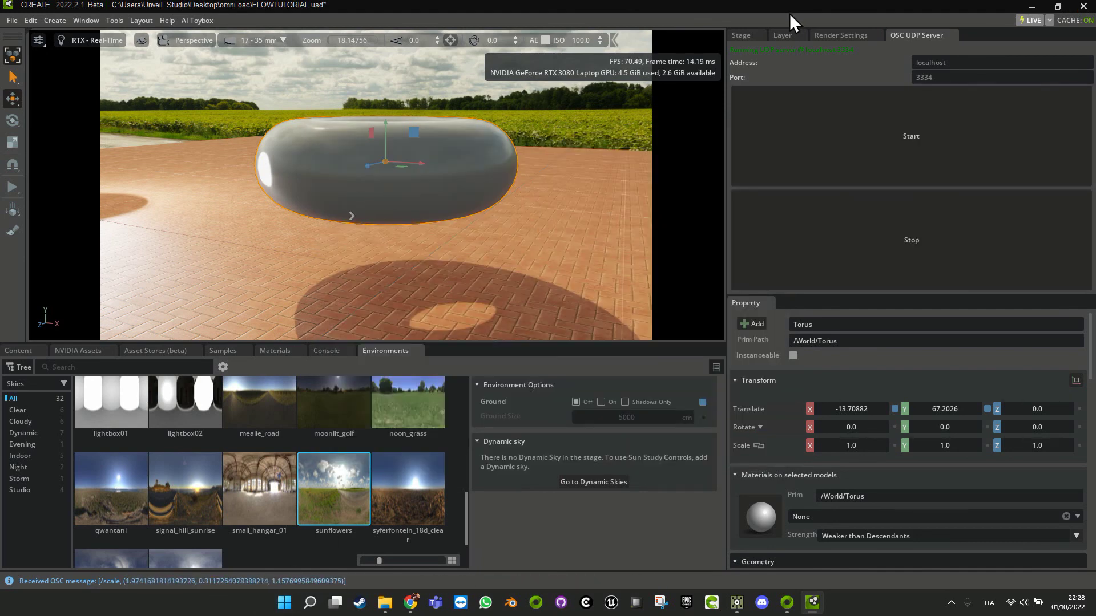
click(749, 35)
click(736, 146)
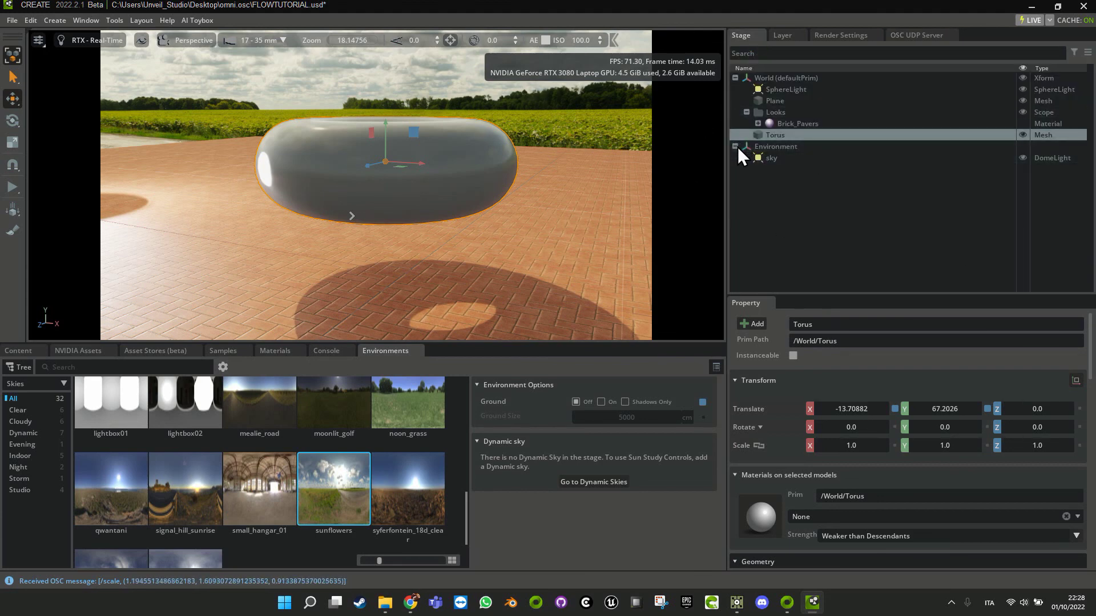
click(737, 78)
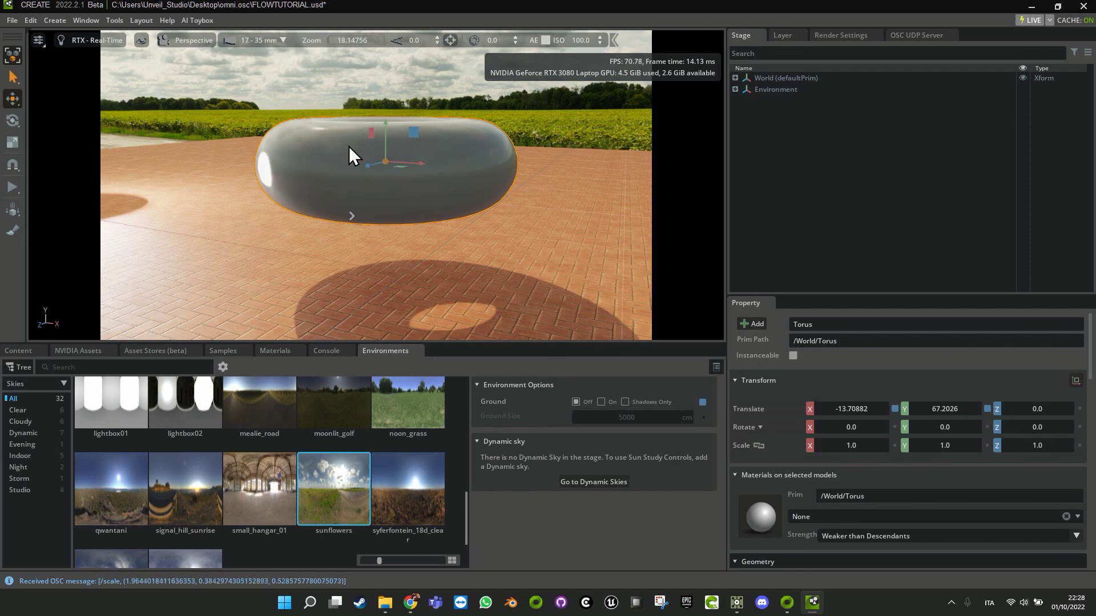
mouse_move(385, 143)
mouse_down()
mouse_move(382, 197)
mouse_move(381, 122)
mouse_move(382, 139)
mouse_up()
Create an Action Graph from the stage and select the new graph under the World prim.
right_click(810, 145)
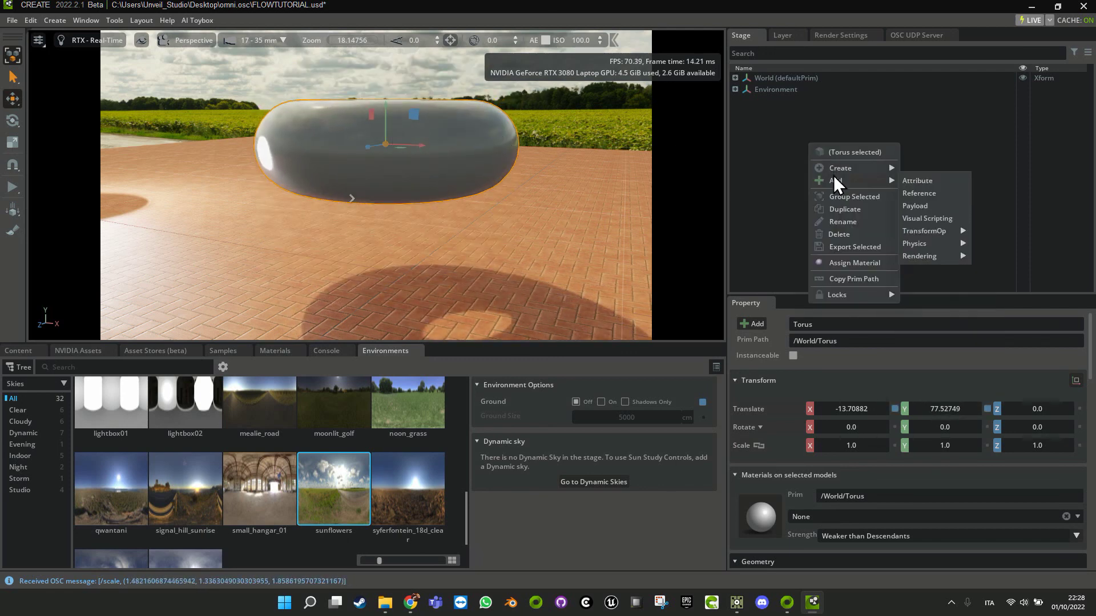
mouse_move(858, 166)
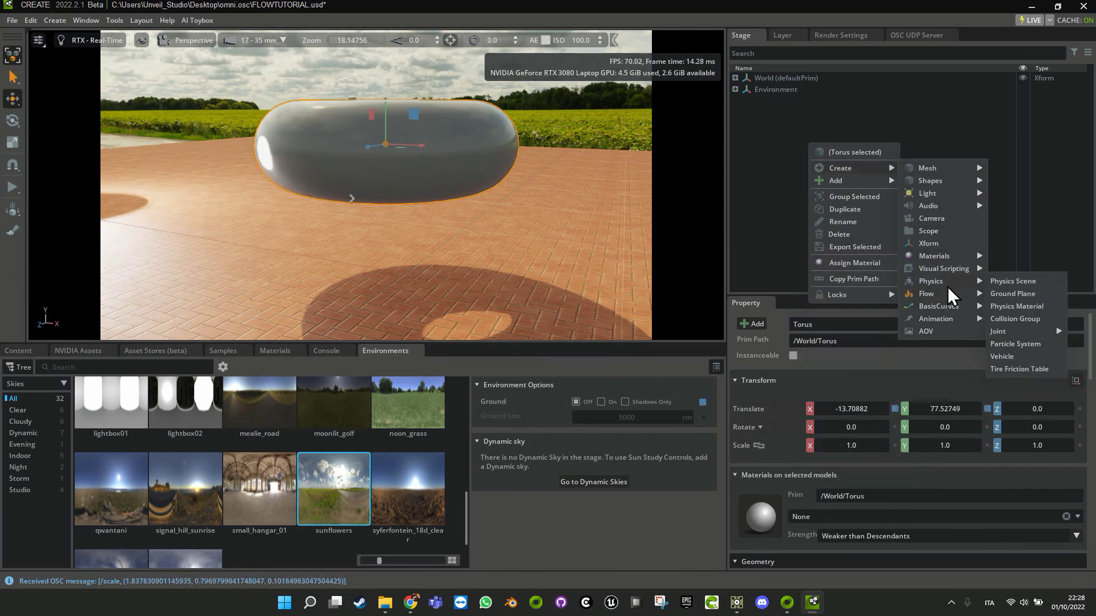
mouse_move(960, 273)
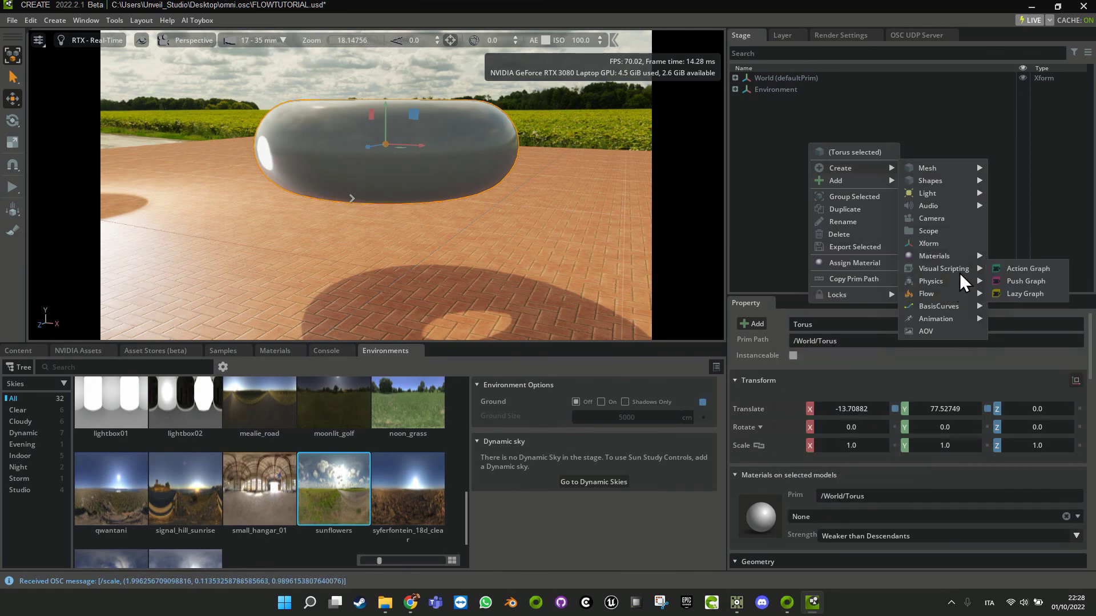
click(1016, 268)
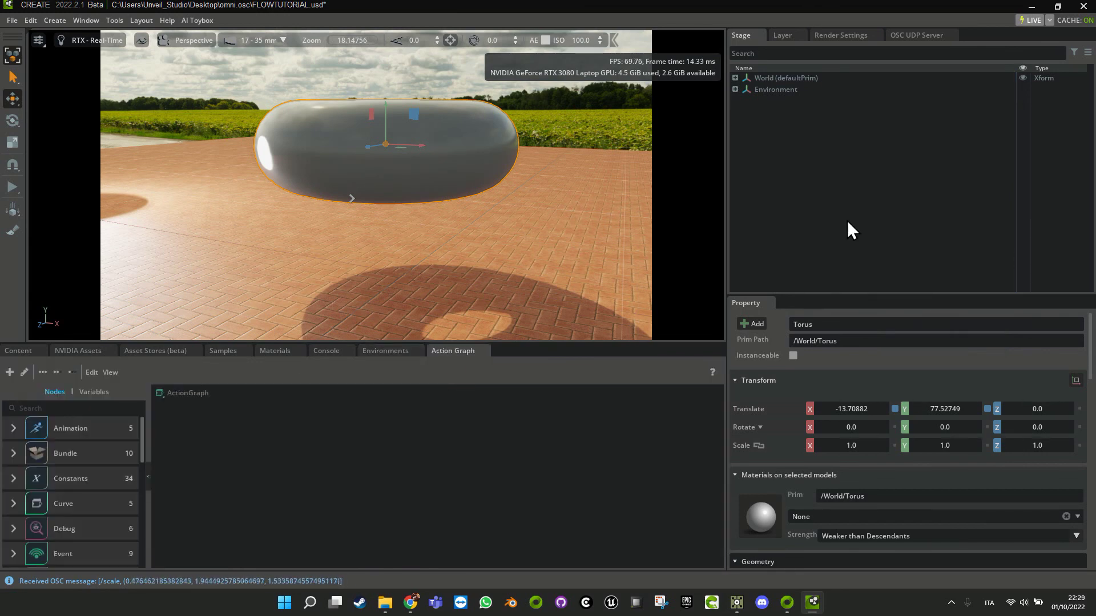
click(737, 78)
click(736, 78)
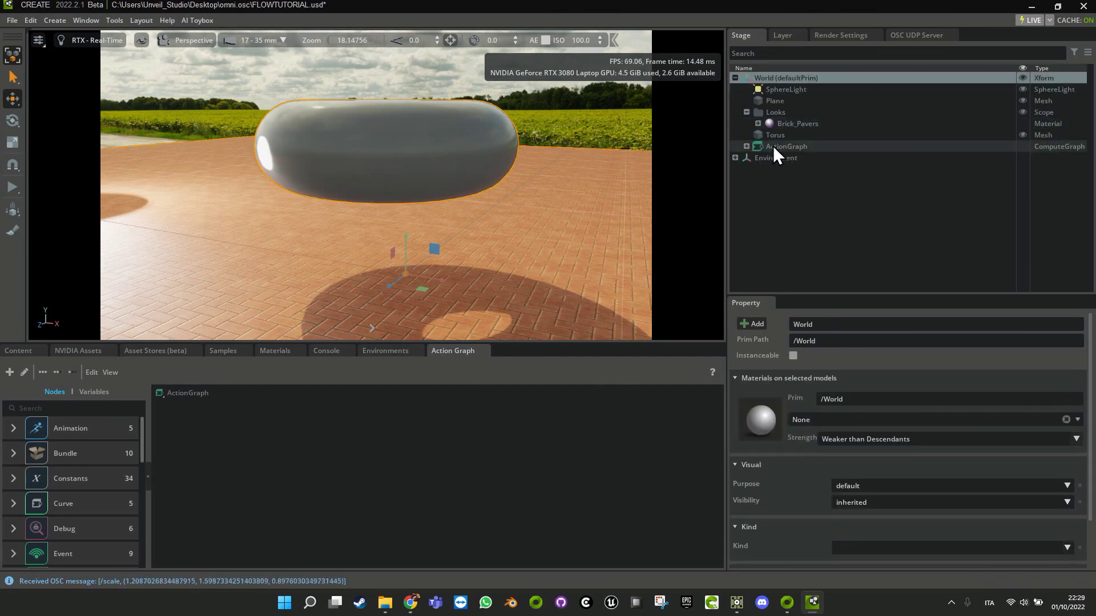
click(773, 146)
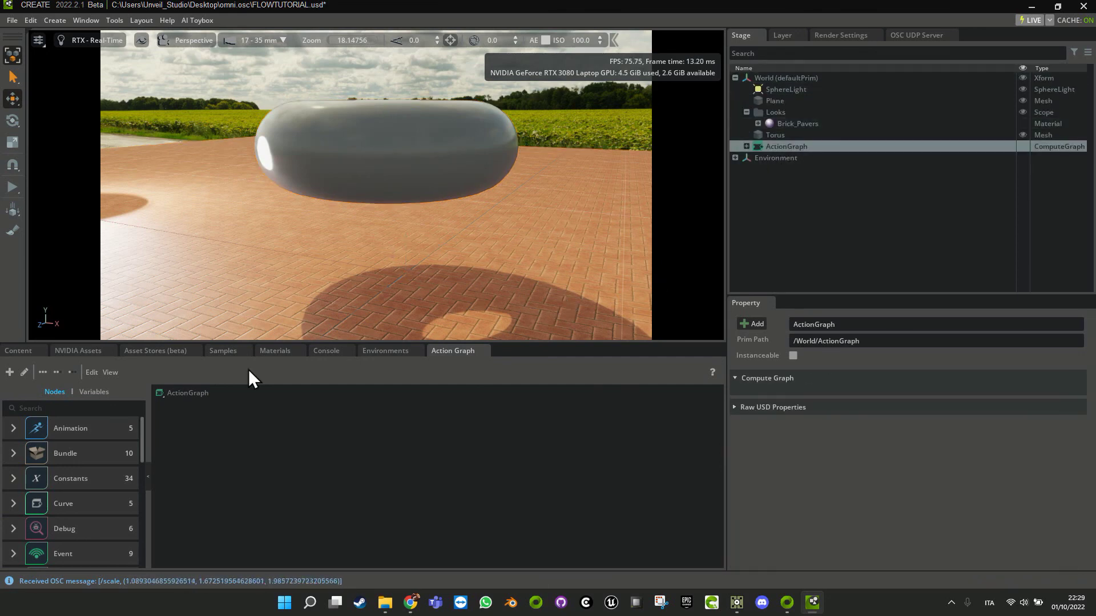
Open the new graph for editing and enlarge the Action Graph editor by shrinking the viewport height and the stage and property area's width.
click(486, 341)
drag(489, 343, 490, 285)
click(790, 146)
right_click(788, 146)
click(814, 261)
drag(722, 357, 934, 358)
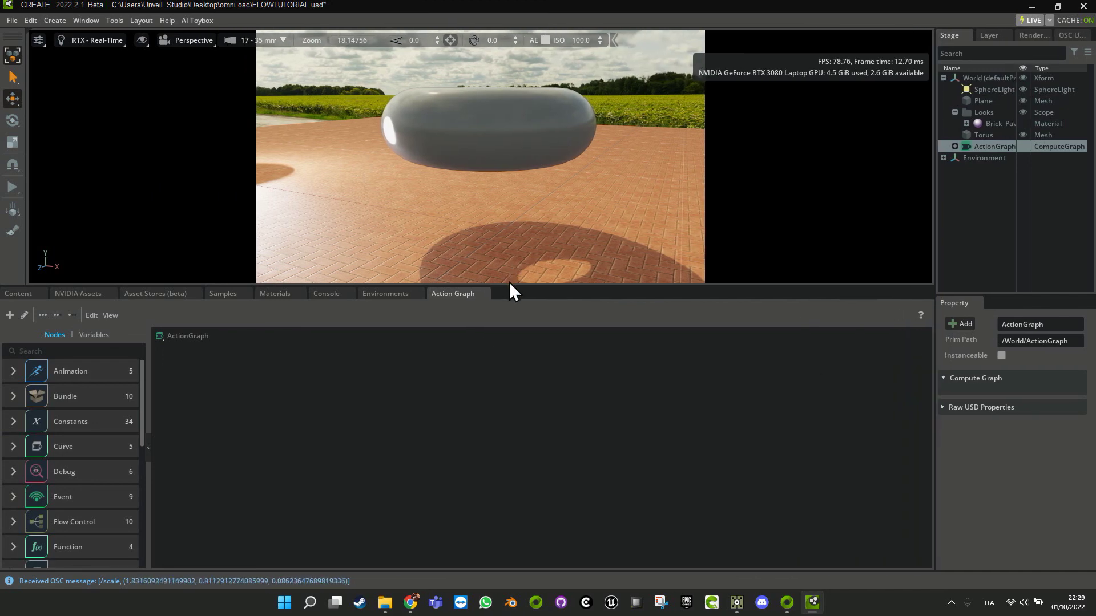
drag(514, 286, 538, 262)
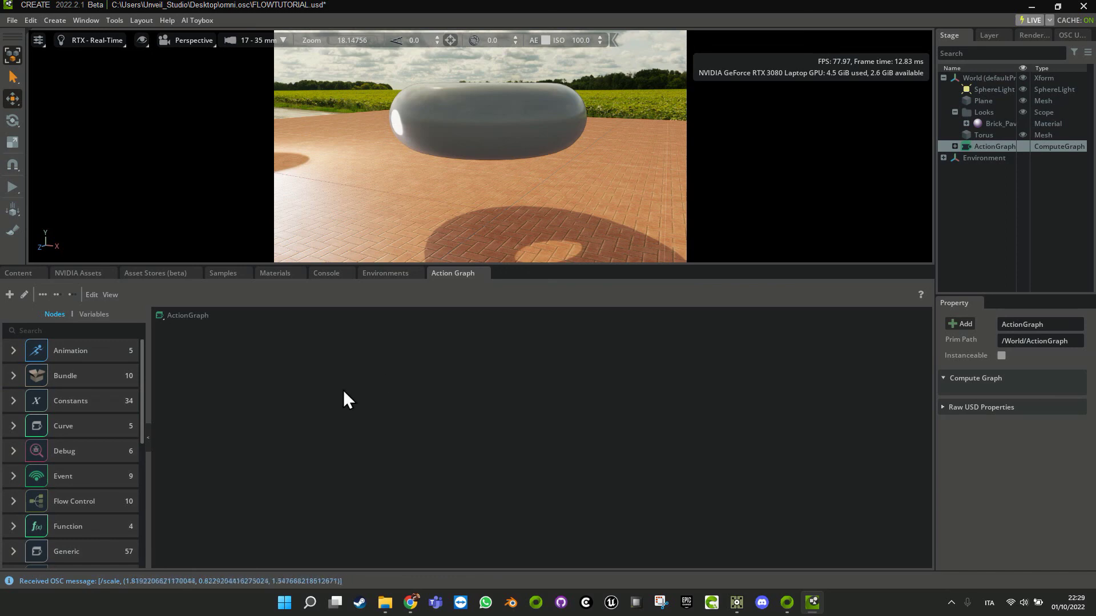
Add an On OSC Message node to the action graph and set its OSC Address to /scale.
click(63, 331)
text(osc)
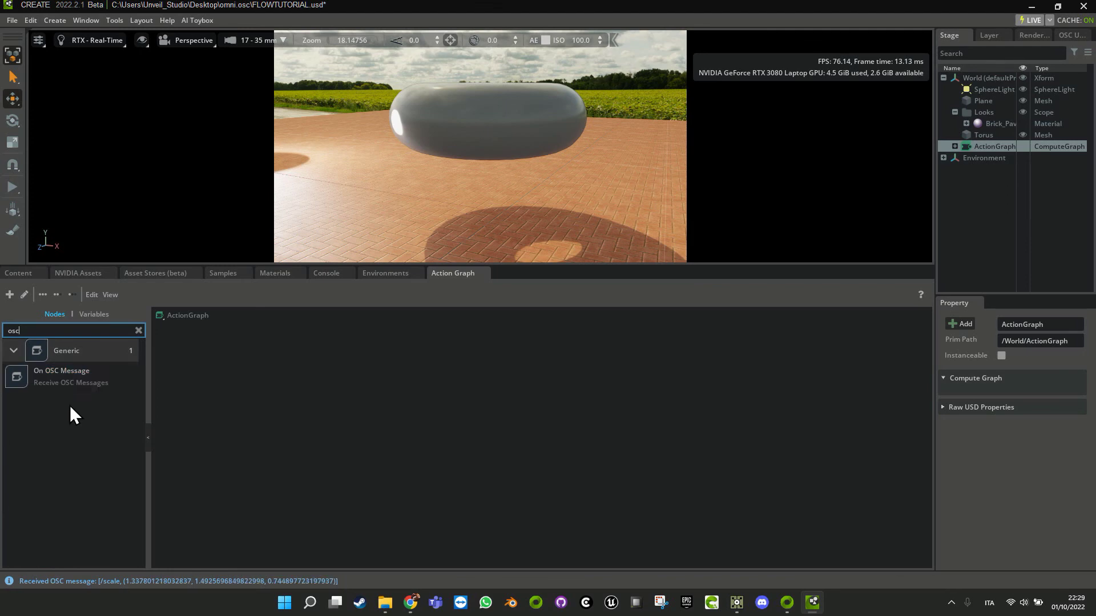
drag(64, 376, 289, 381)
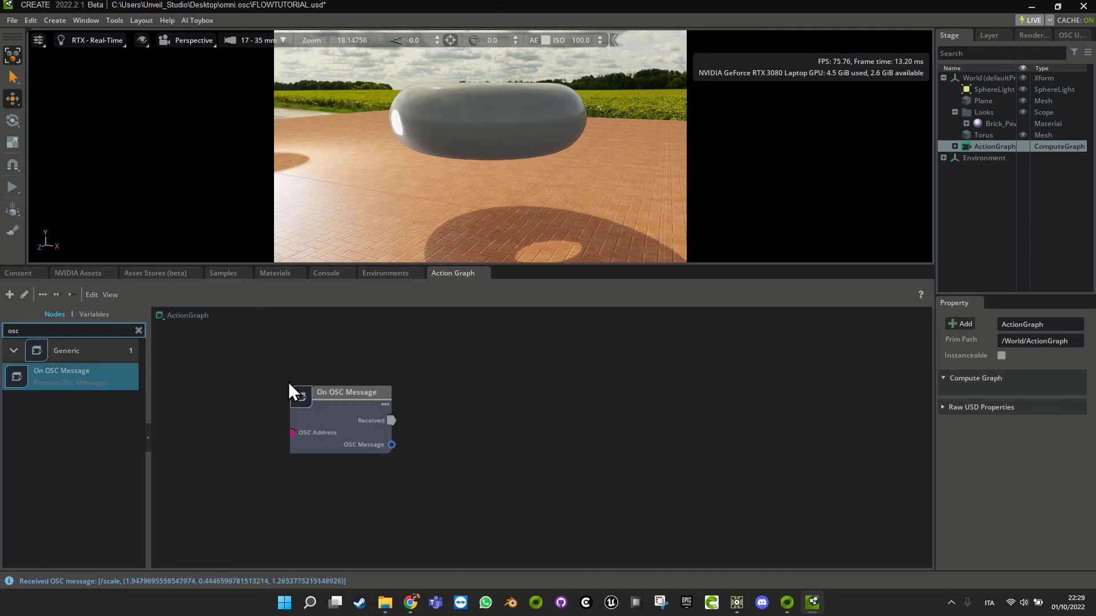
click(335, 422)
click(1067, 418)
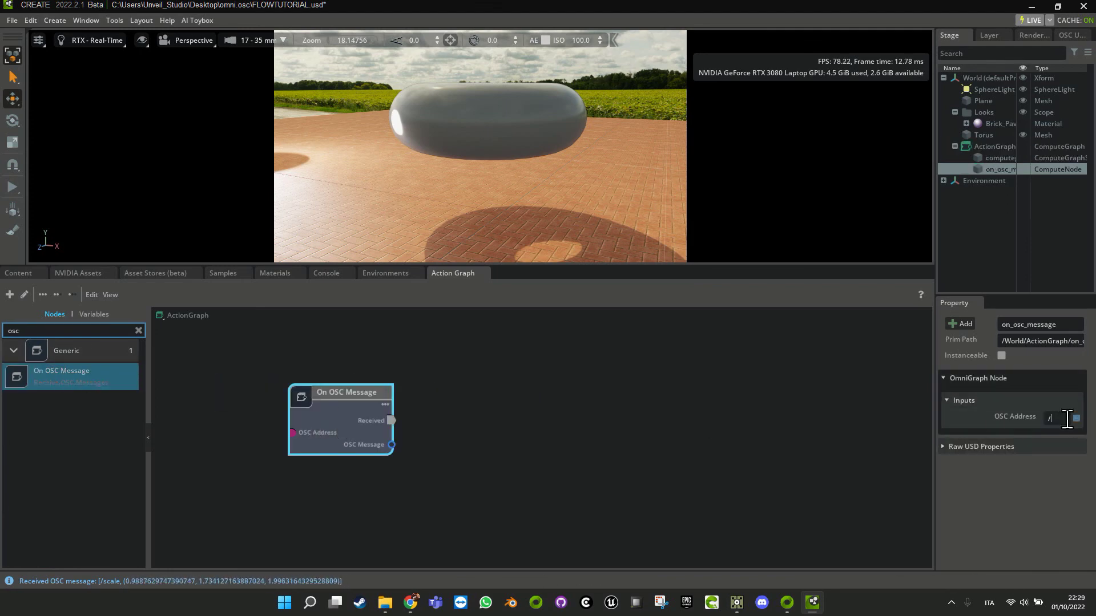
text(/scale)
click(506, 421)
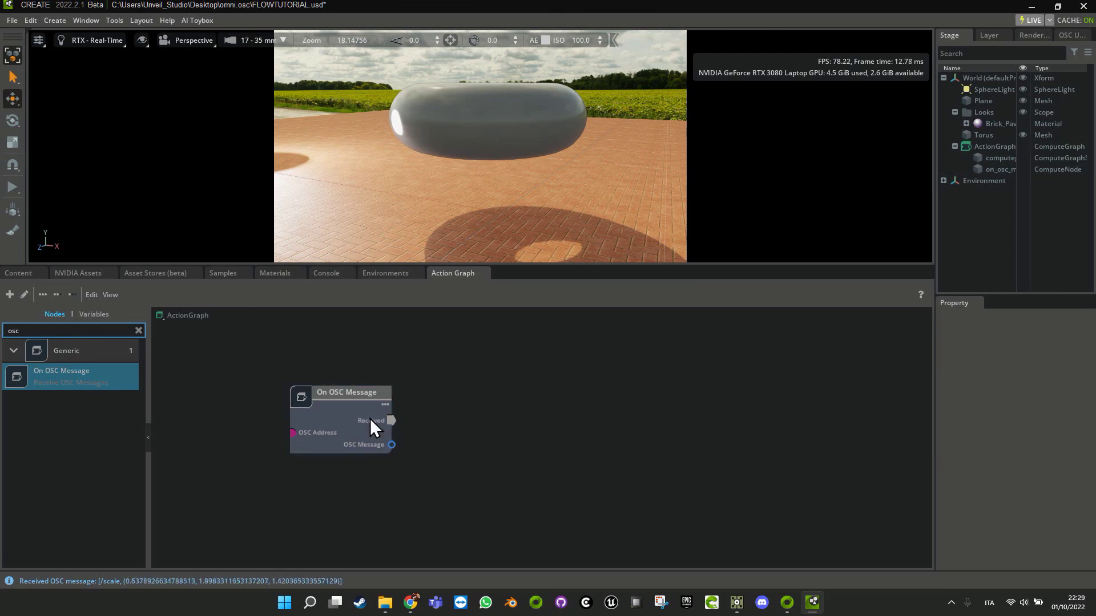
click(353, 390)
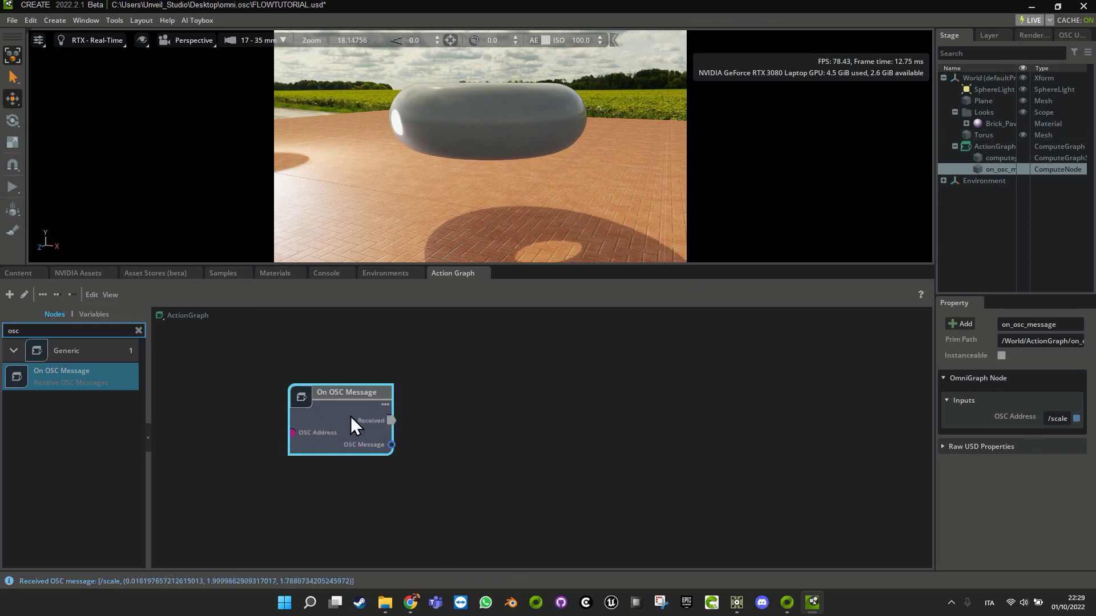
Add a Bundle Inspector node and connect the On OSC Message node's OSC Message output to its Bundle To Analyze input.
click(138, 330)
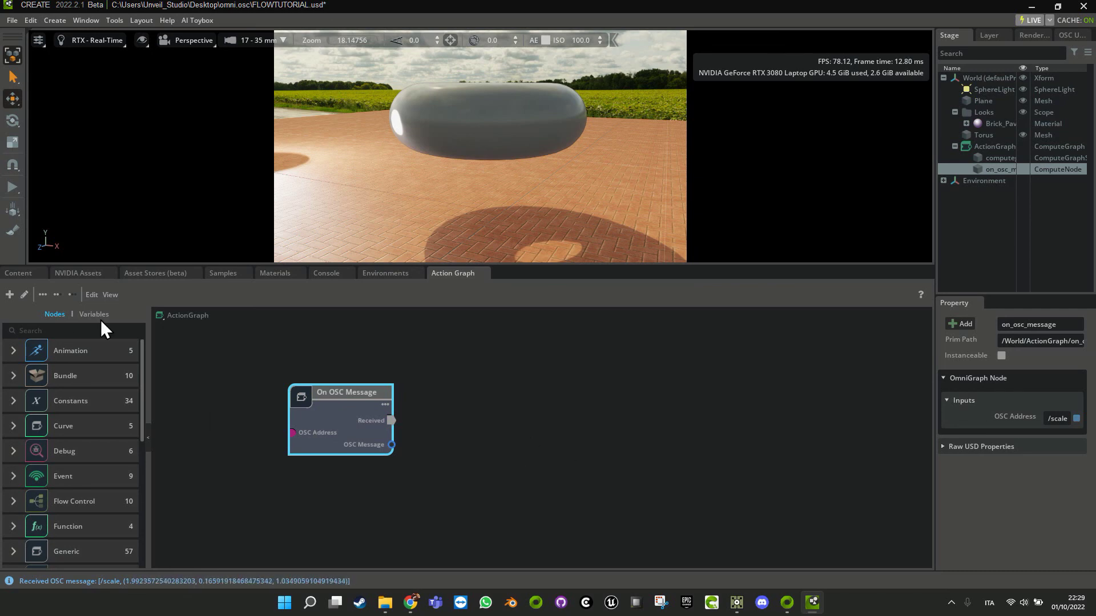
click(76, 329)
text(i)
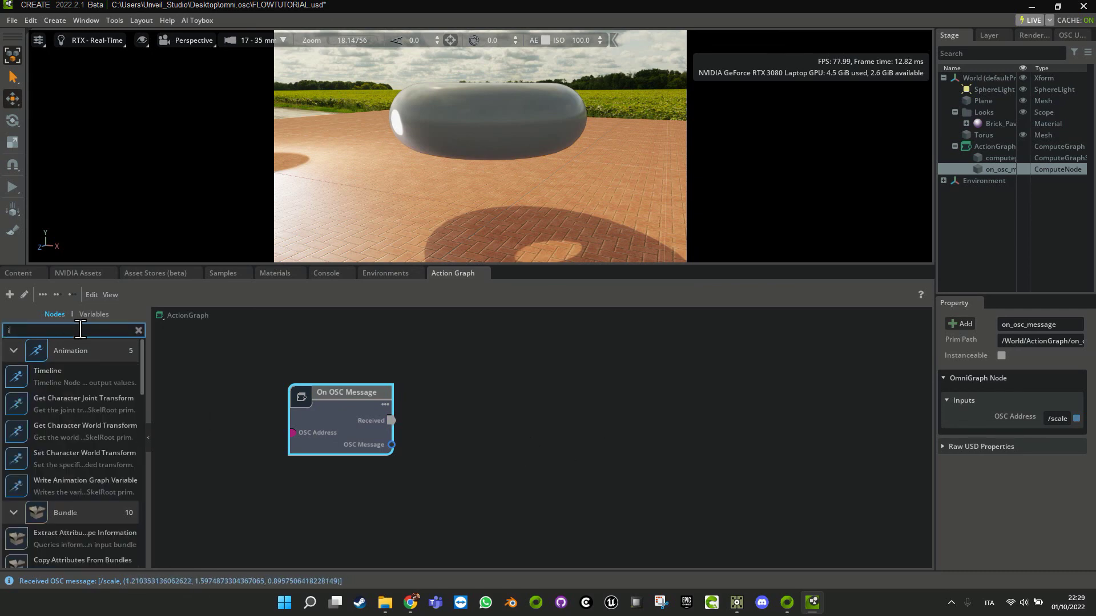
text(nsp)
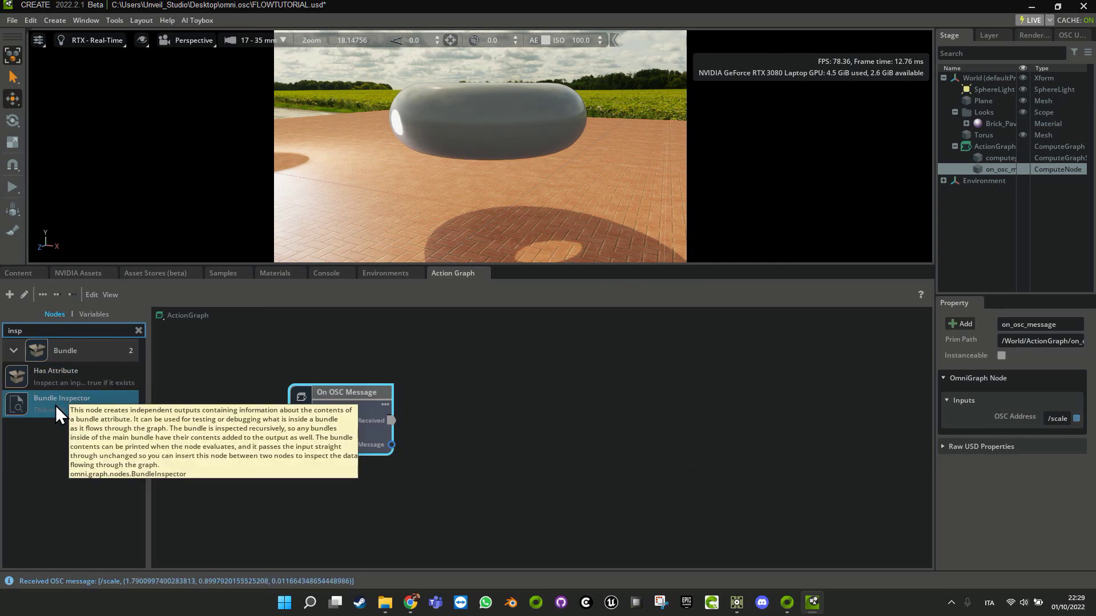
drag(53, 403, 406, 442)
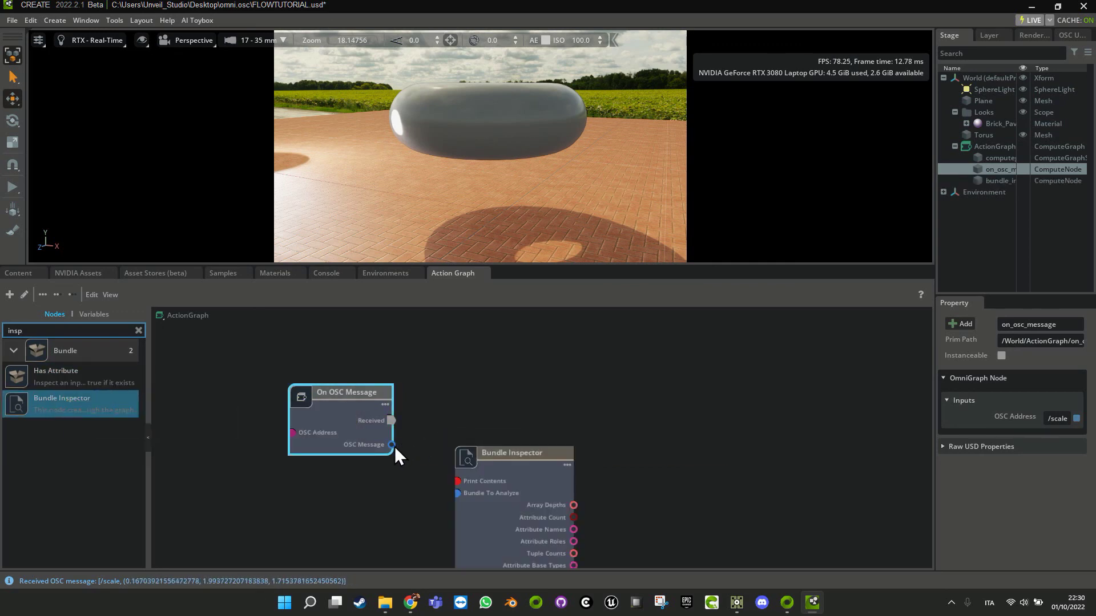
mouse_move(437, 489)
mouse_down()
mouse_move(465, 505)
mouse_move(436, 483)
mouse_up()
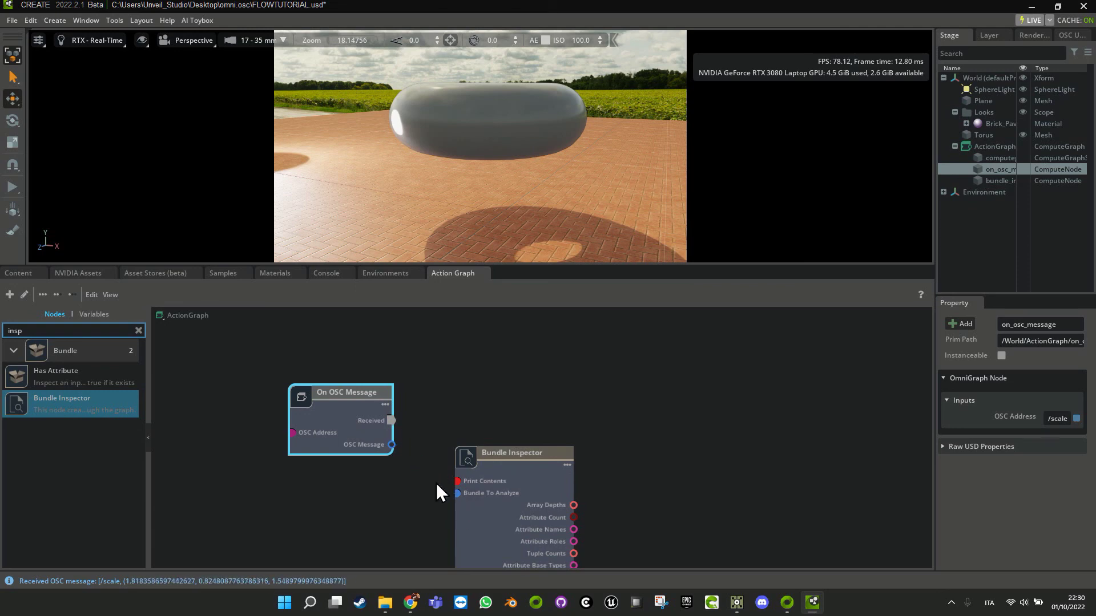
scroll(412, 466, up, 1)
click(398, 454)
drag(387, 440, 490, 420)
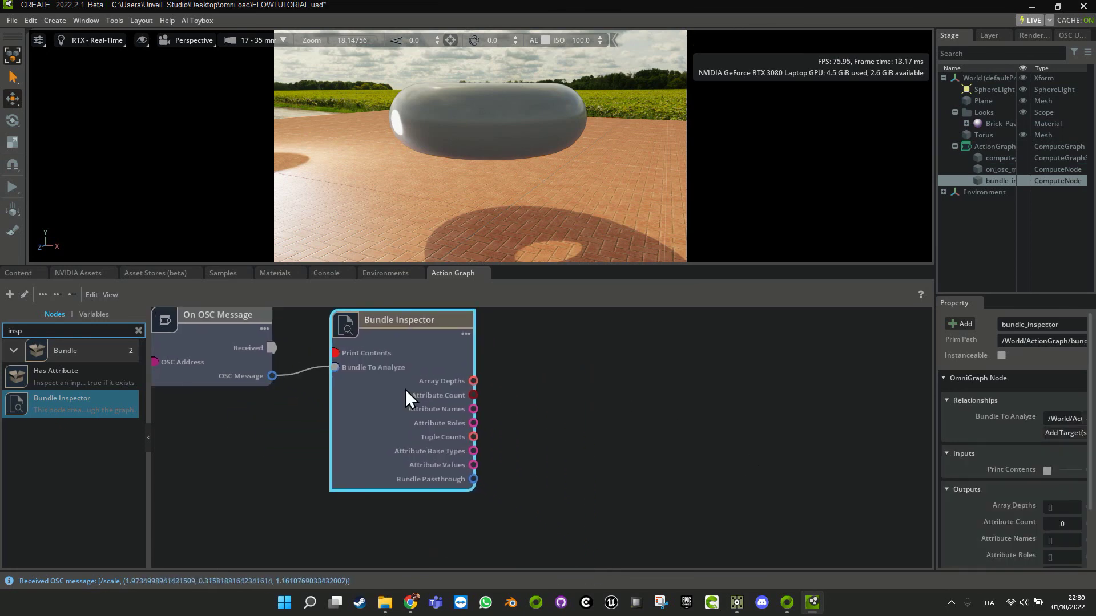
Add an Extract Attribute node and connect the Bundle Inspector's Bundle Passthrough output to its Bundle For Extraction input.
key(BackSpace)
key(BackSpace)
key(BackSpace)
key(BackSpace)
text(extr)
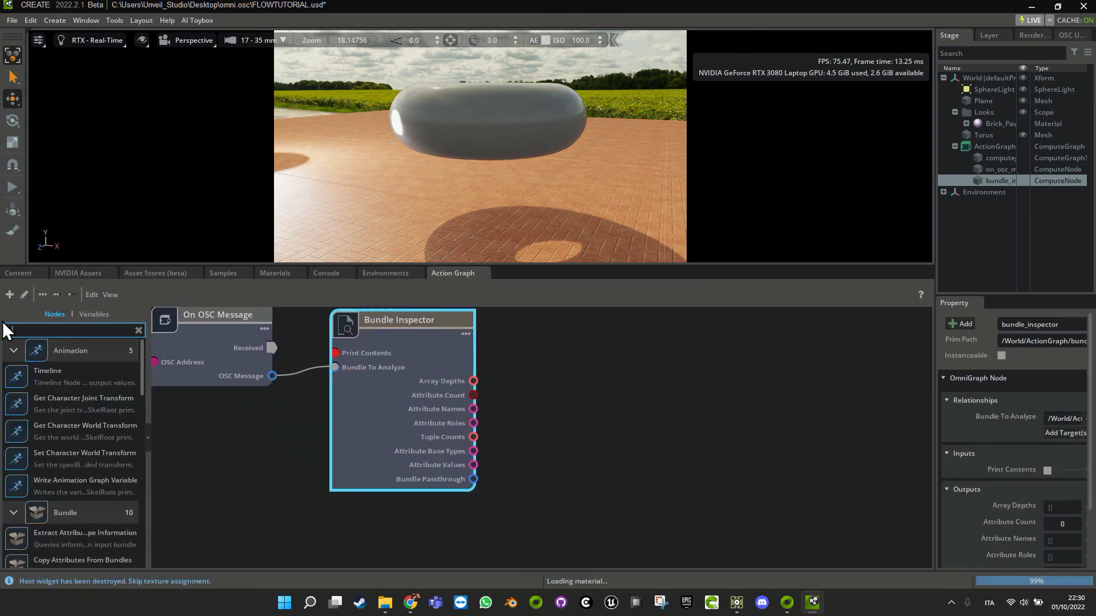
drag(46, 416, 507, 531)
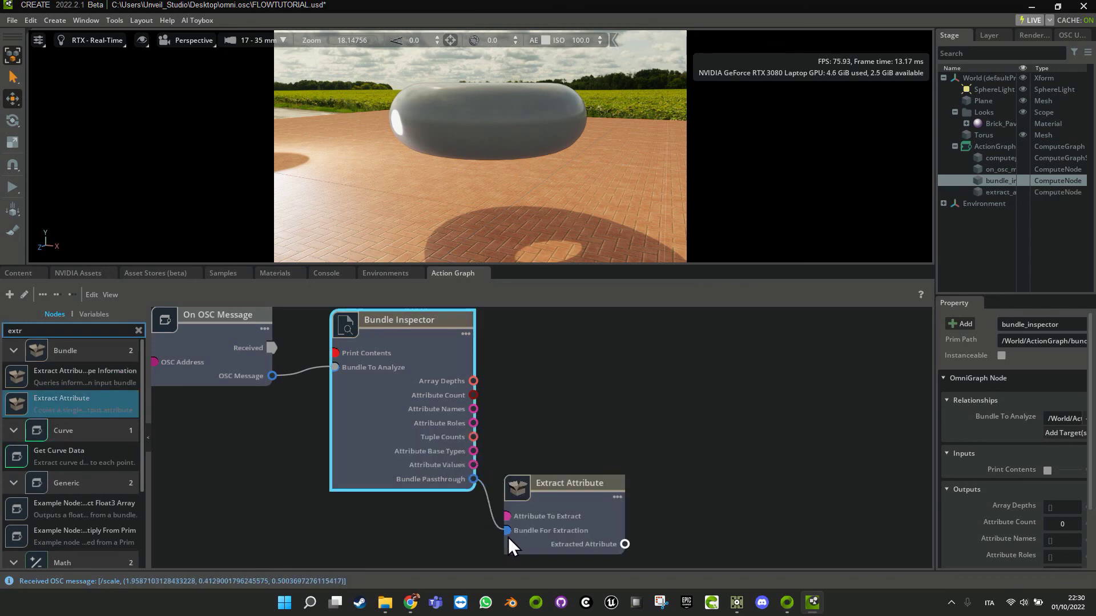
click(550, 509)
Widen the stage and property area so the Extract Attribute node's inputs are fully readable.
middle_drag(673, 404, 526, 347)
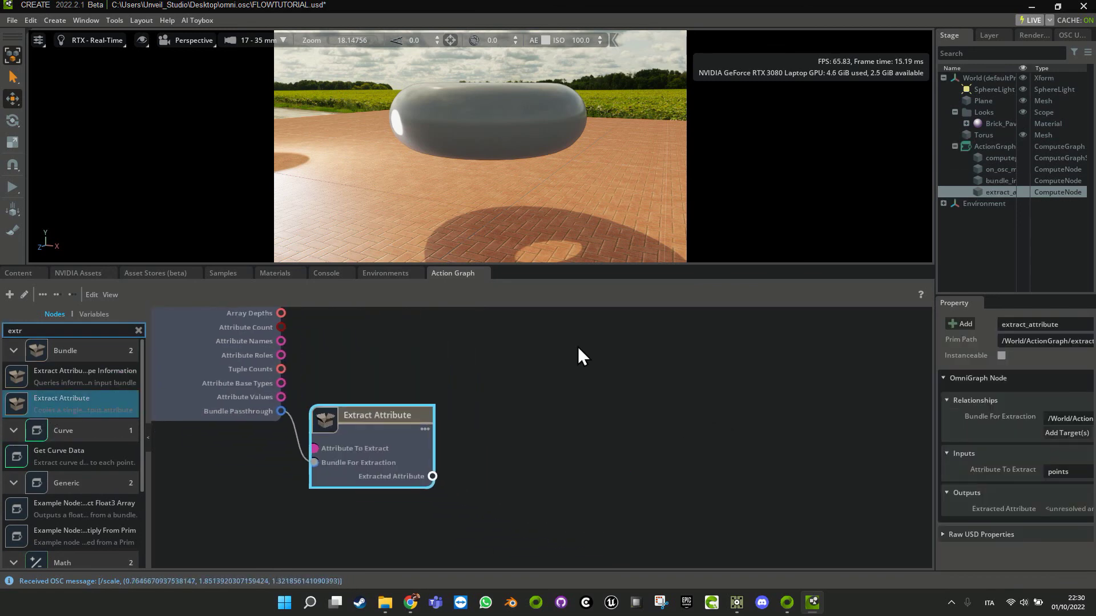
drag(933, 479, 564, 548)
click(200, 382)
click(354, 434)
click(258, 378)
click(347, 419)
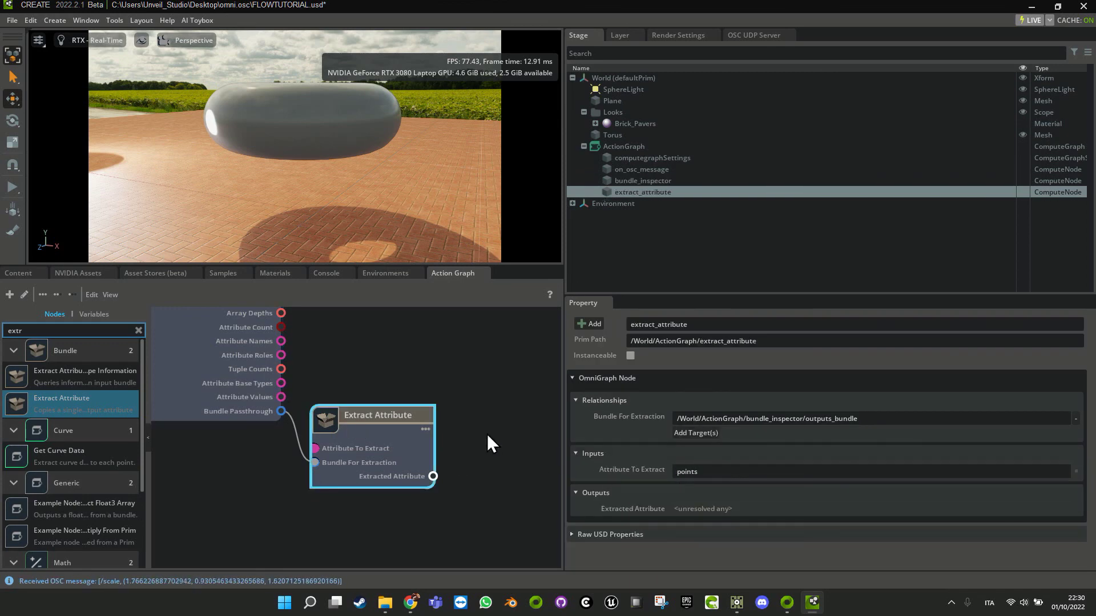
Set the Extract Attribute node's Attribute To Extract to arguments.
click(766, 470)
scroll(324, 341, down, 2)
middle_drag(324, 338, 461, 434)
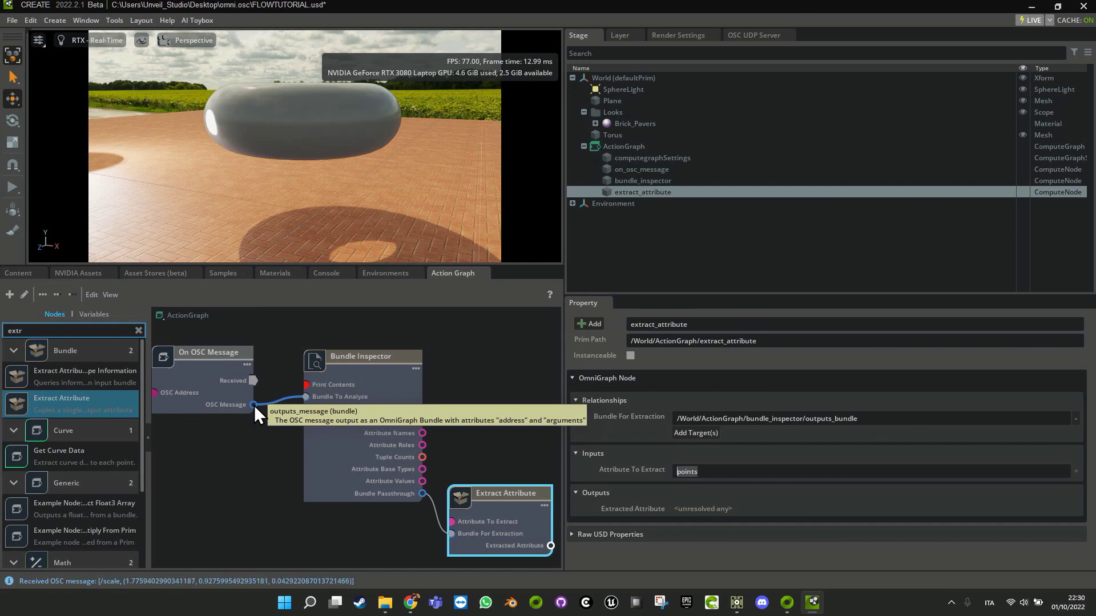
click(231, 383)
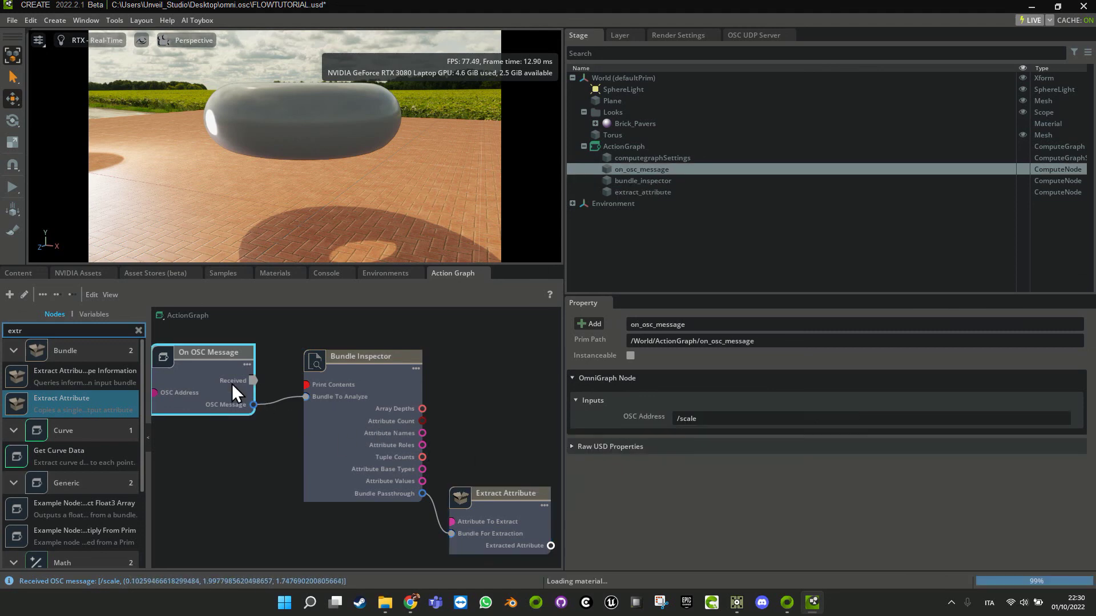
click(498, 497)
double_click(688, 472)
text(arguments)
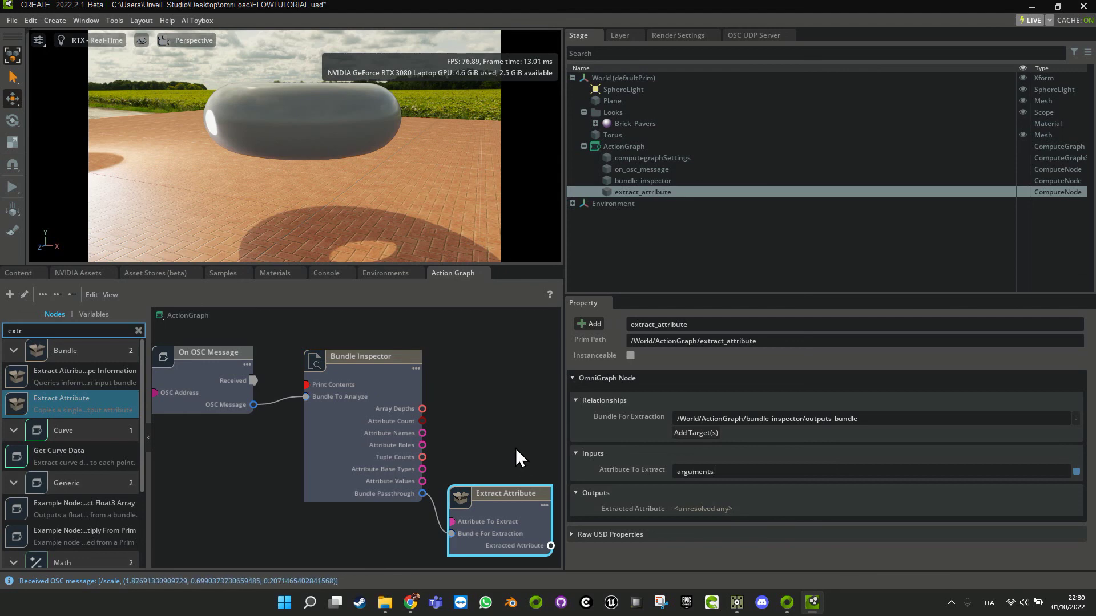
click(500, 439)
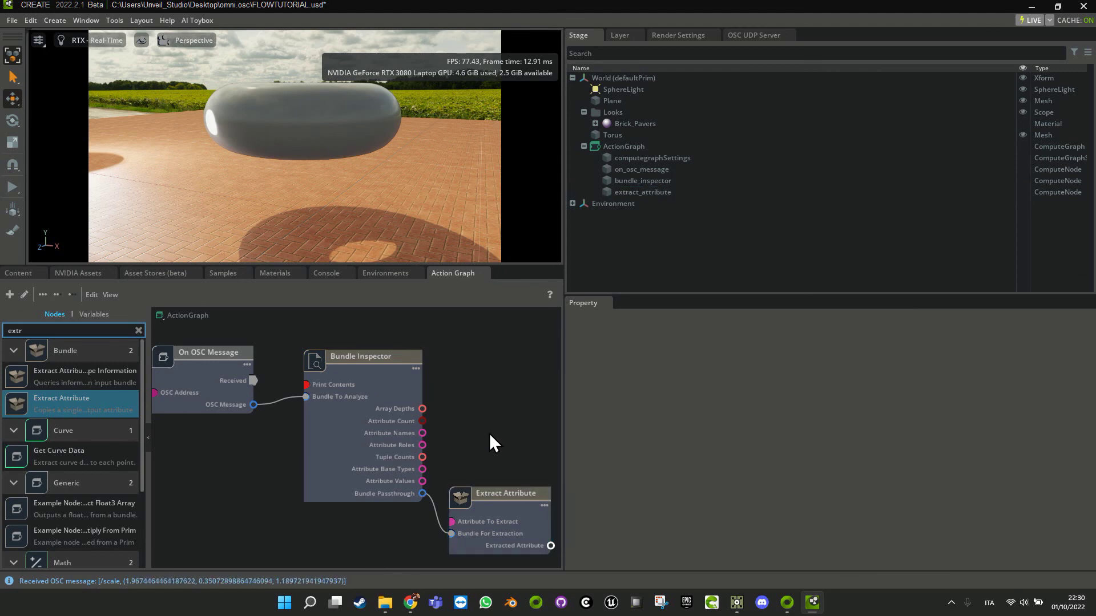
Find the To Float node by searching for float, add it to the graph, and connect the Extracted Attribute output to its value input.
middle_drag(472, 426, 378, 386)
click(280, 387)
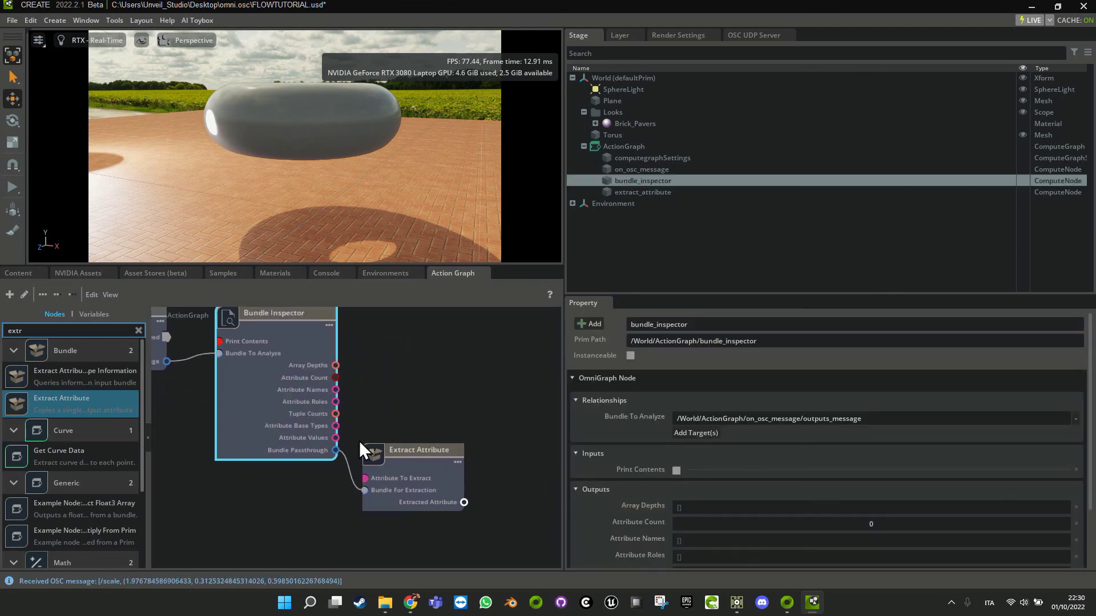
drag(115, 330, 7, 333)
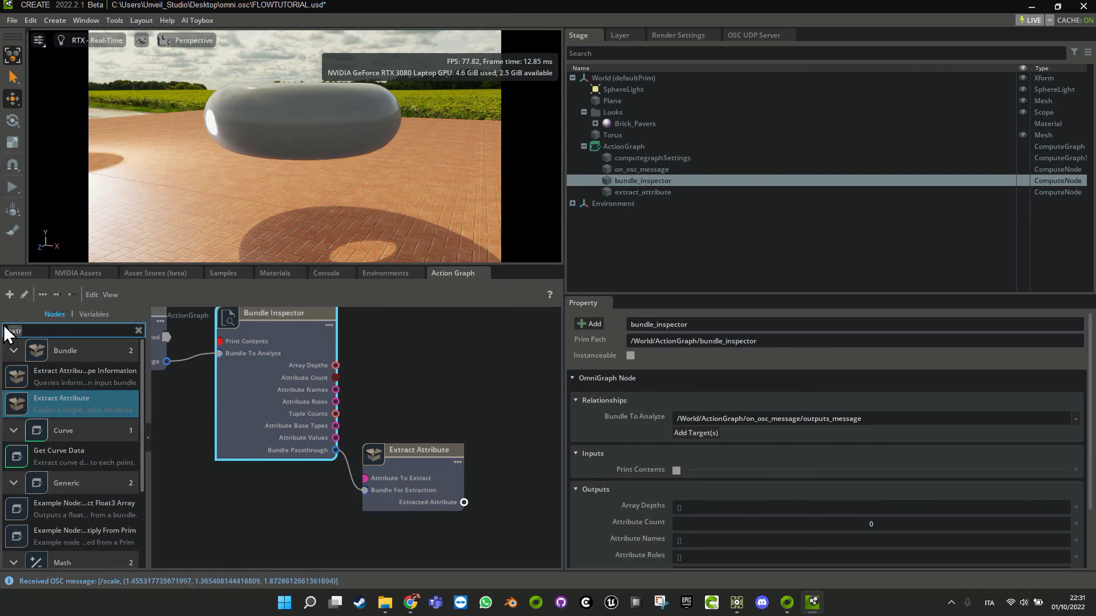
text(flor)
key(BackSpace)
key(BackSpace)
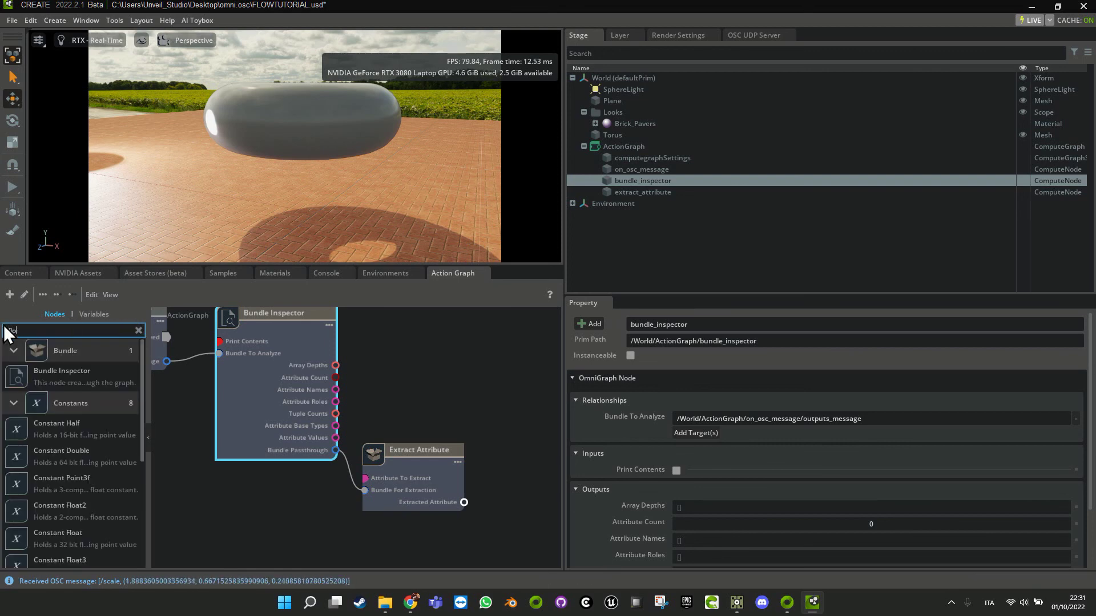
text(at)
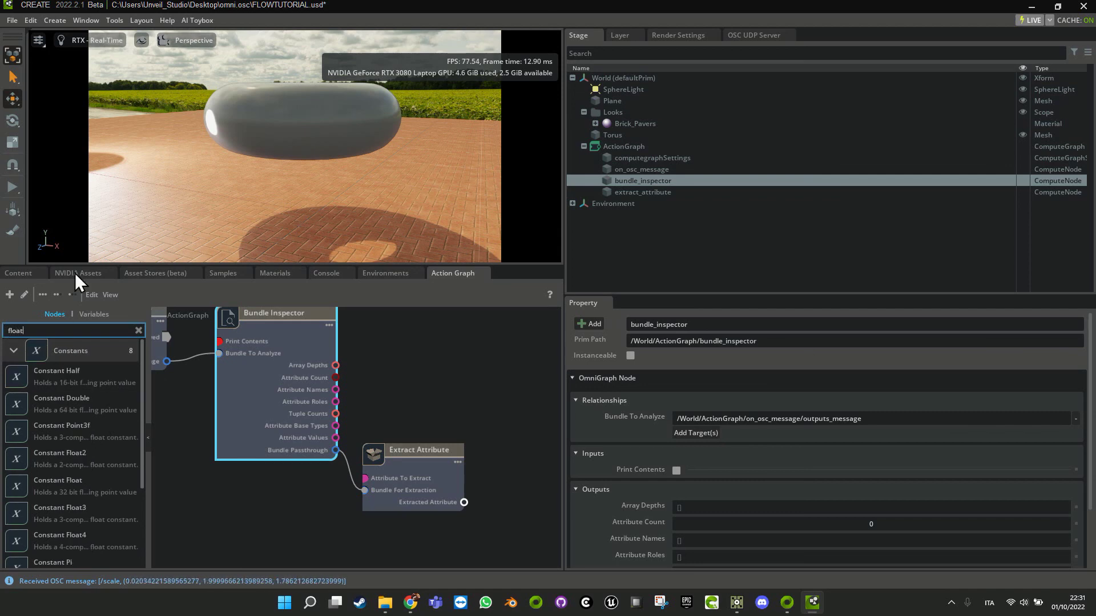
scroll(59, 409, down, 5)
scroll(75, 413, up, 5)
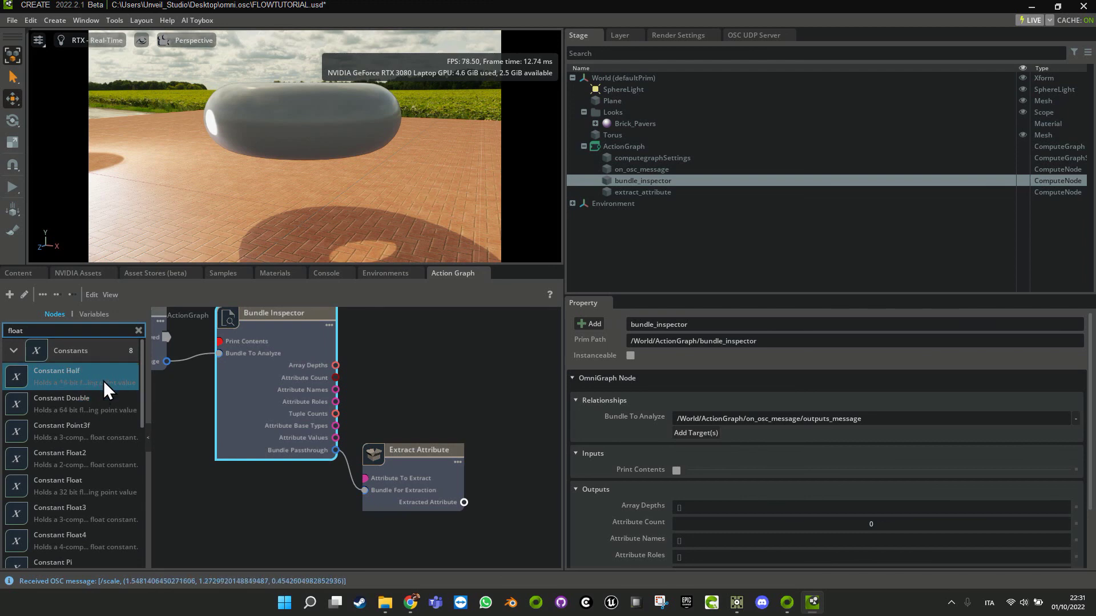
scroll(101, 388, down, 3)
scroll(101, 388, down, 3)
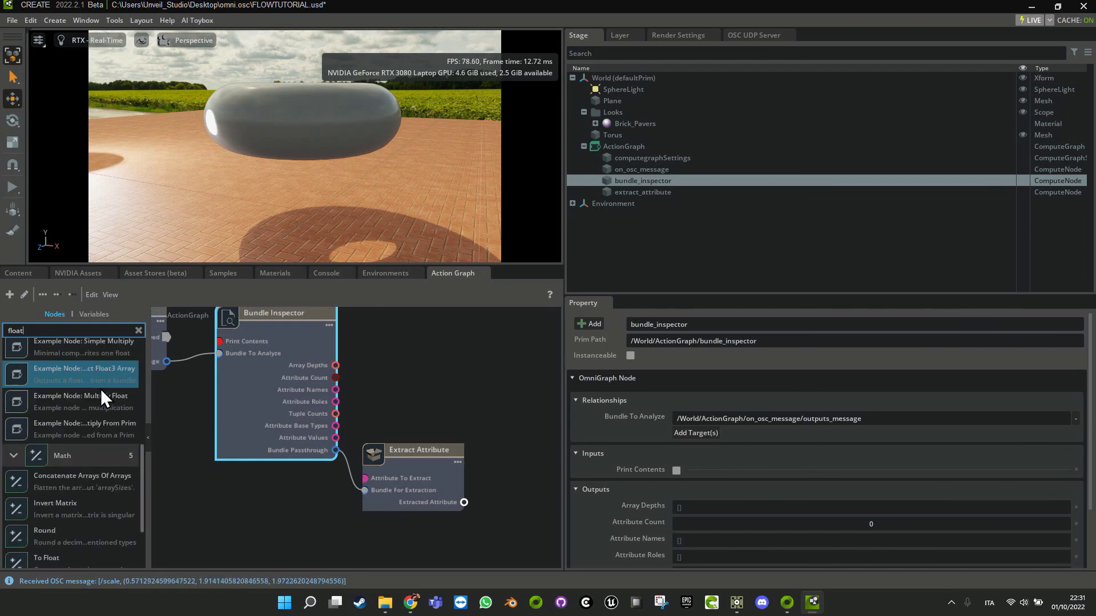
drag(68, 523, 471, 369)
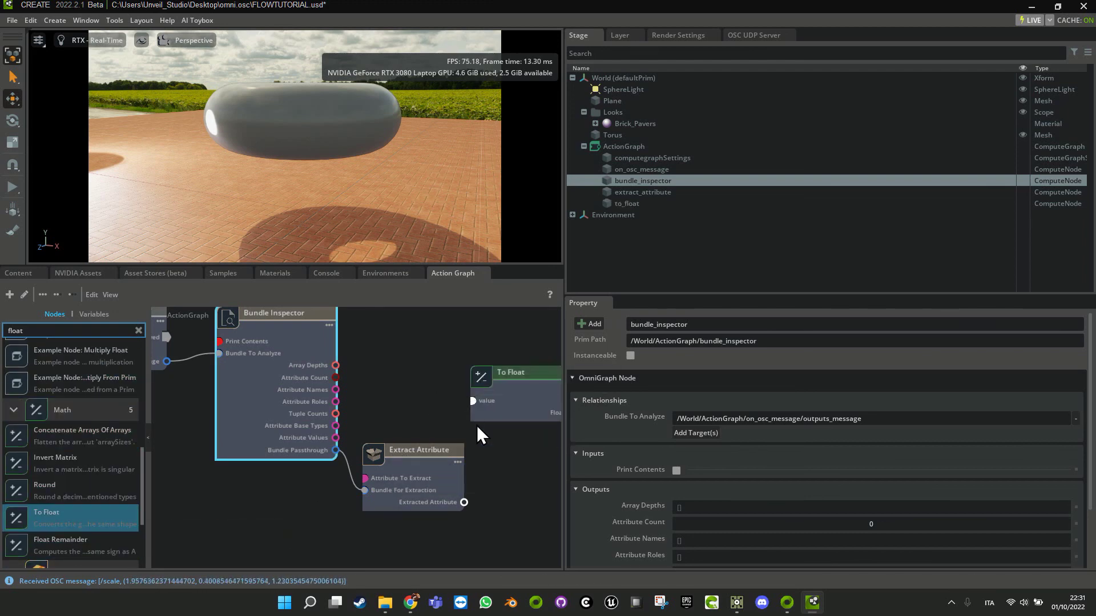
drag(463, 502, 519, 460)
scroll(474, 410, down, 2)
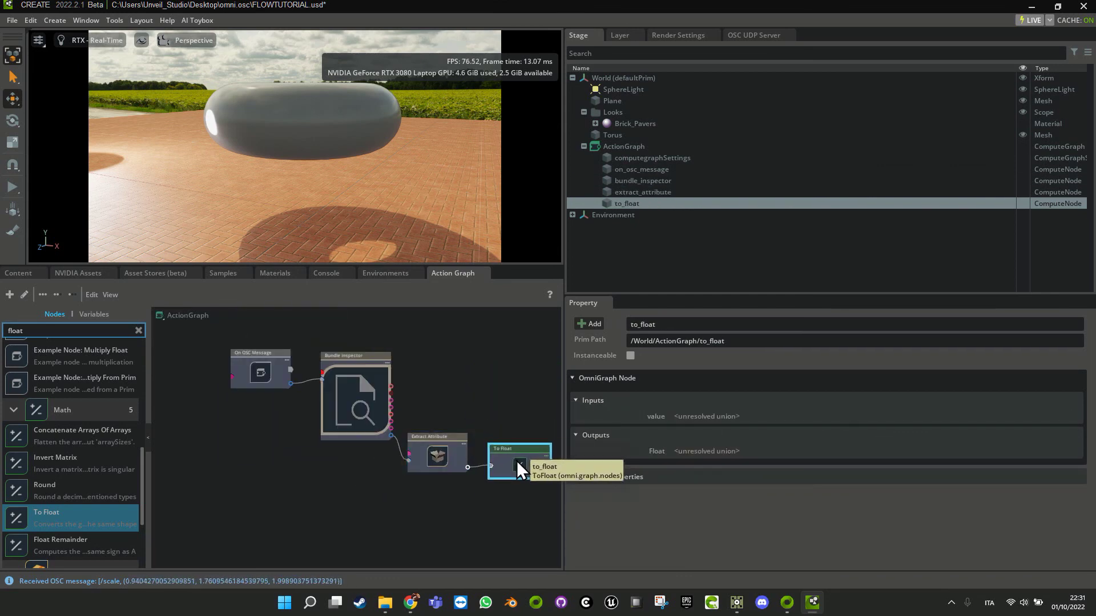
Add a Write Attribute node for the Torus prim to the Action Graph.
middle_drag(500, 404, 423, 451)
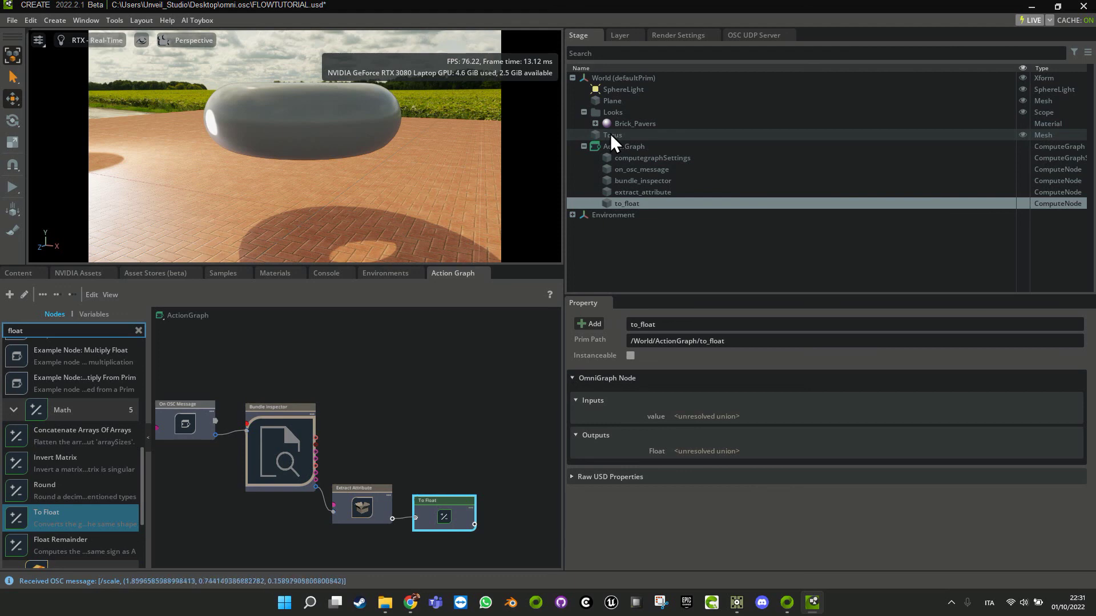
drag(611, 133, 424, 399)
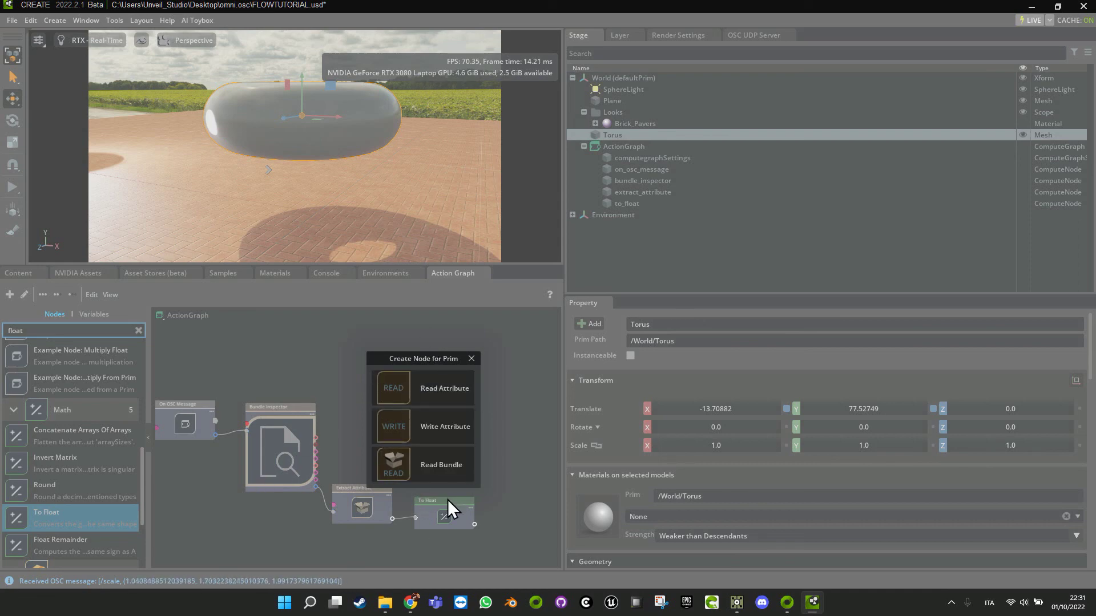
click(426, 429)
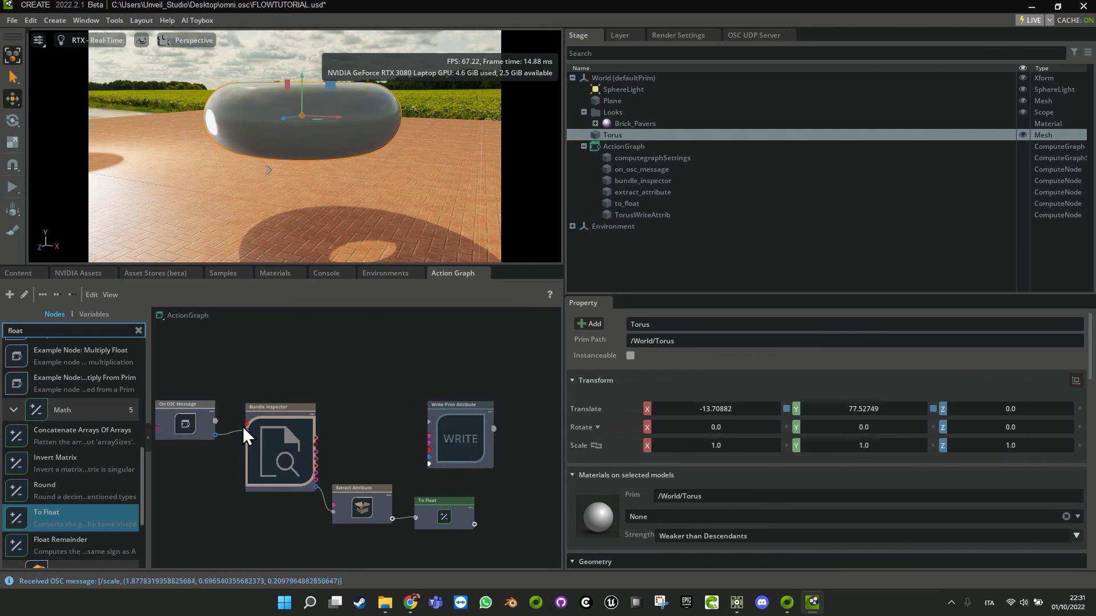
Connect the On OSC Message node's execution output to Write Prim Attribute's Exec In, and To Float's Float output to its Value input.
drag(216, 421, 426, 426)
scroll(439, 427, up, 2)
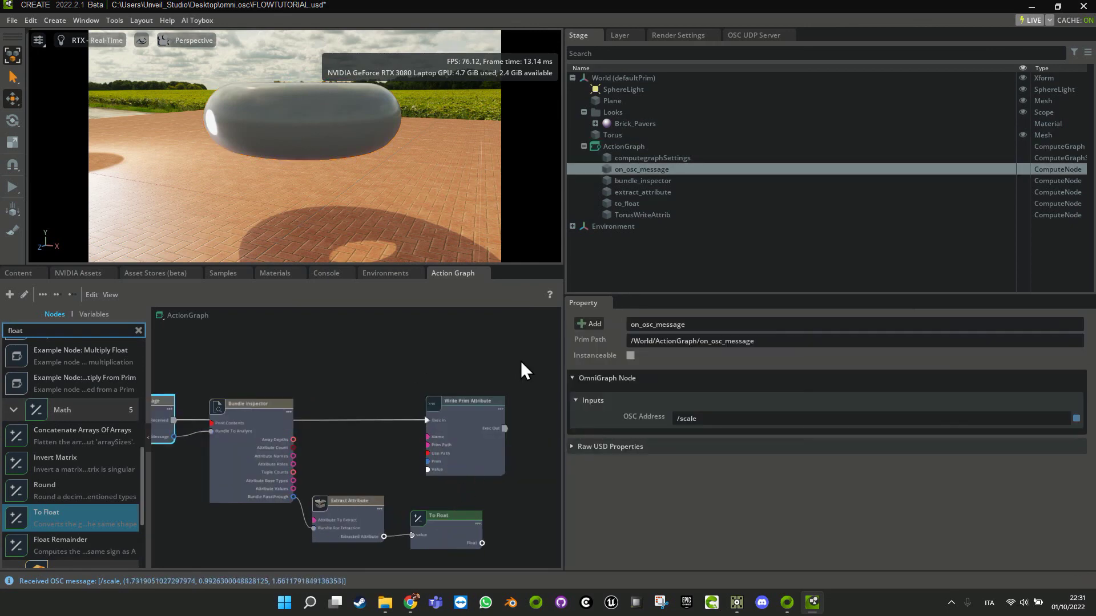
drag(485, 546, 429, 474)
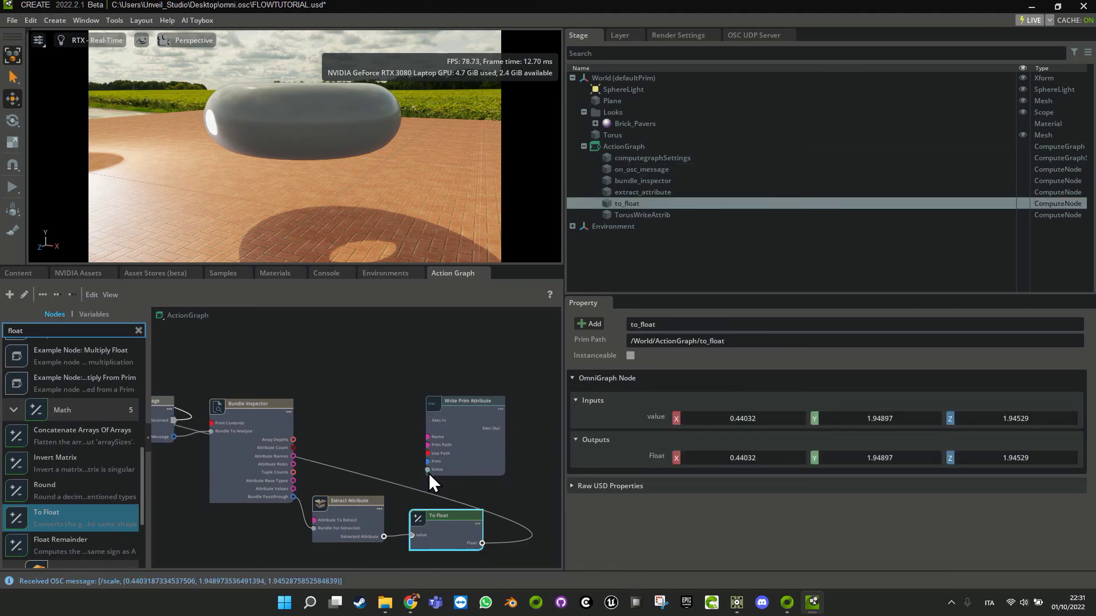
Set the Write Prim Attribute node's Attribute Name to xformOp:scale.
click(480, 444)
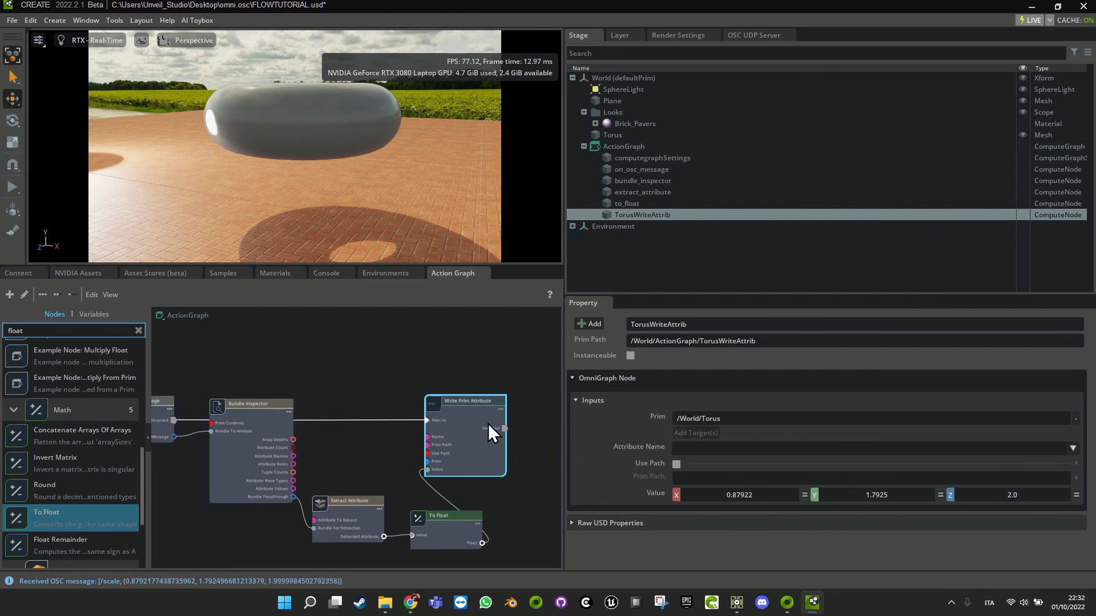
scroll(469, 420, up, 1)
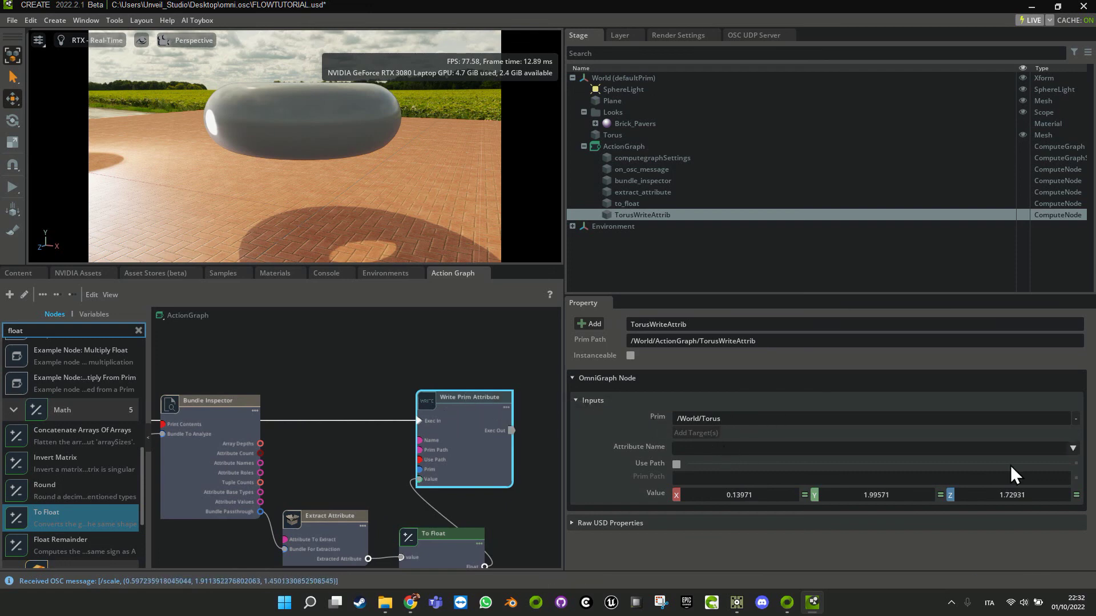
click(1074, 451)
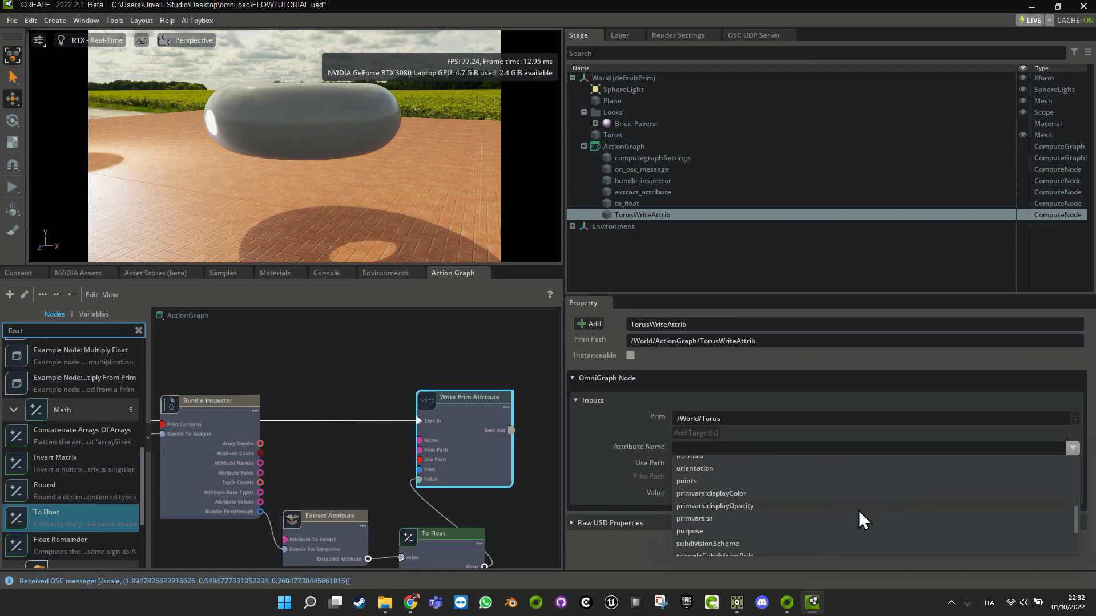
scroll(820, 508, down, 3)
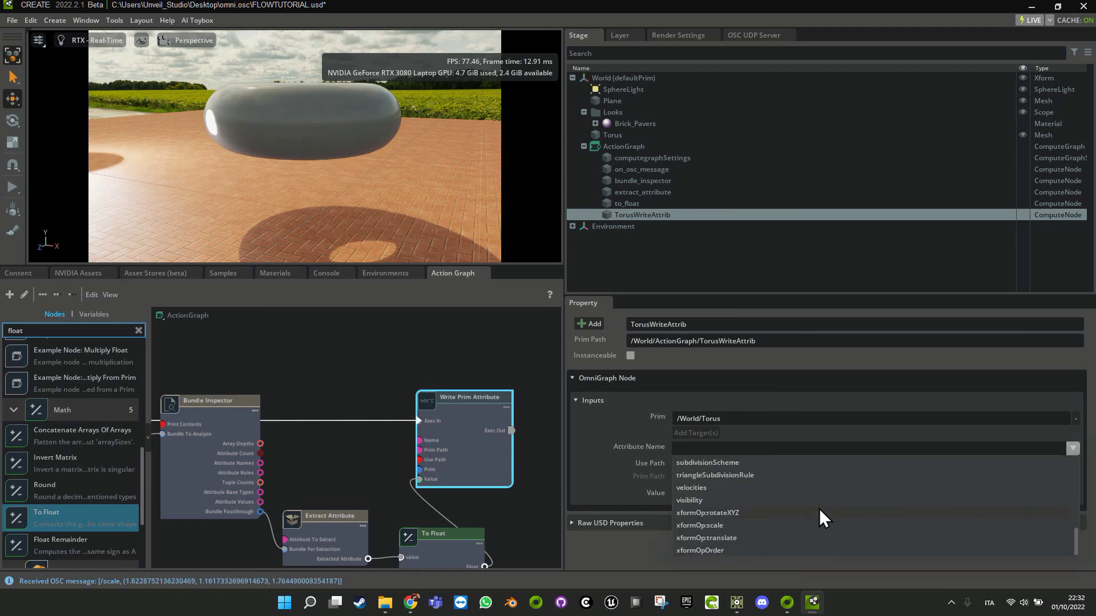
click(707, 528)
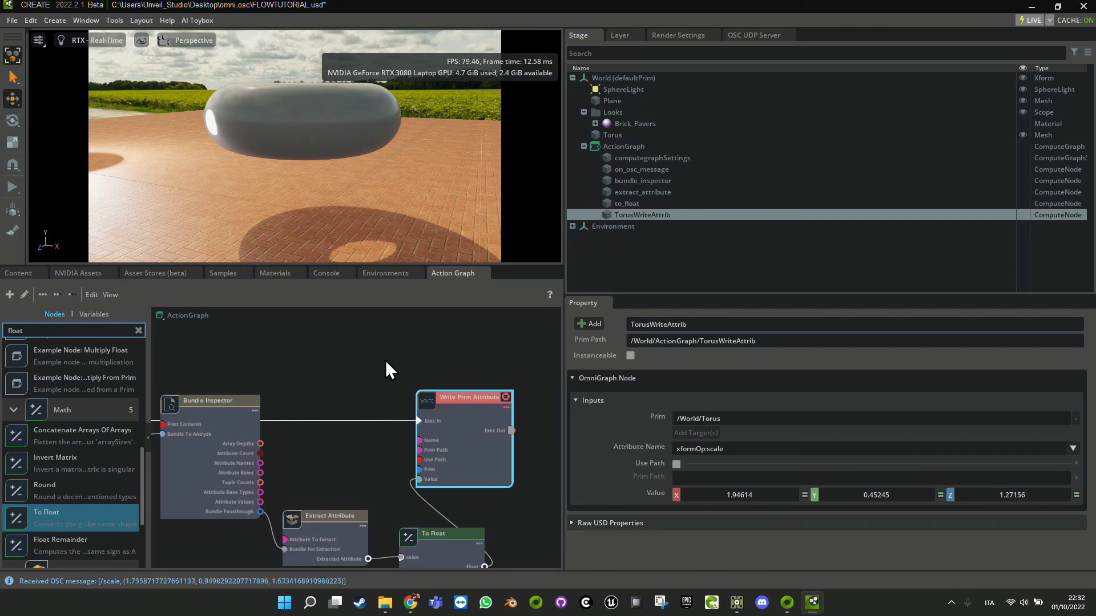
Connect Extract Attribute's Extracted Attribute output directly to Write Prim Attribute's Value input and delete the To Float node.
mouse_move(505, 400)
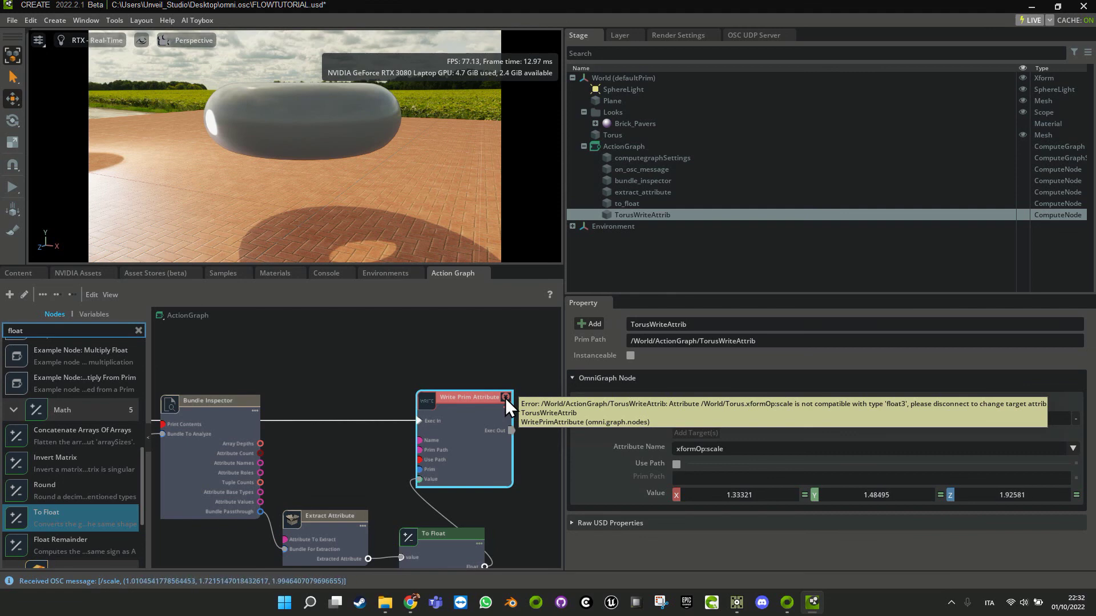
drag(369, 558, 420, 484)
click(442, 547)
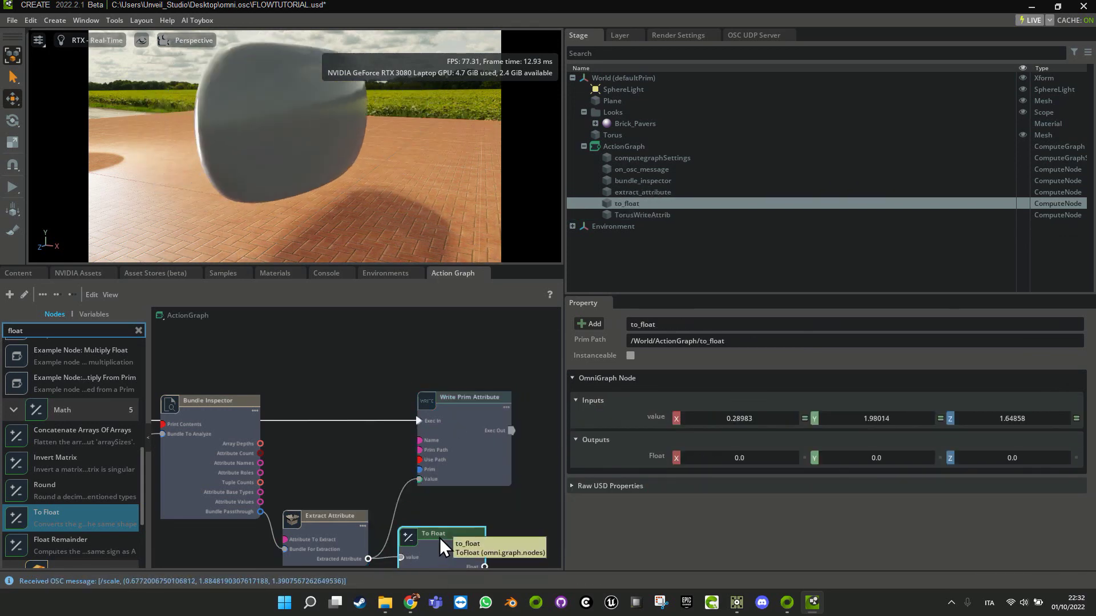
key(Delete)
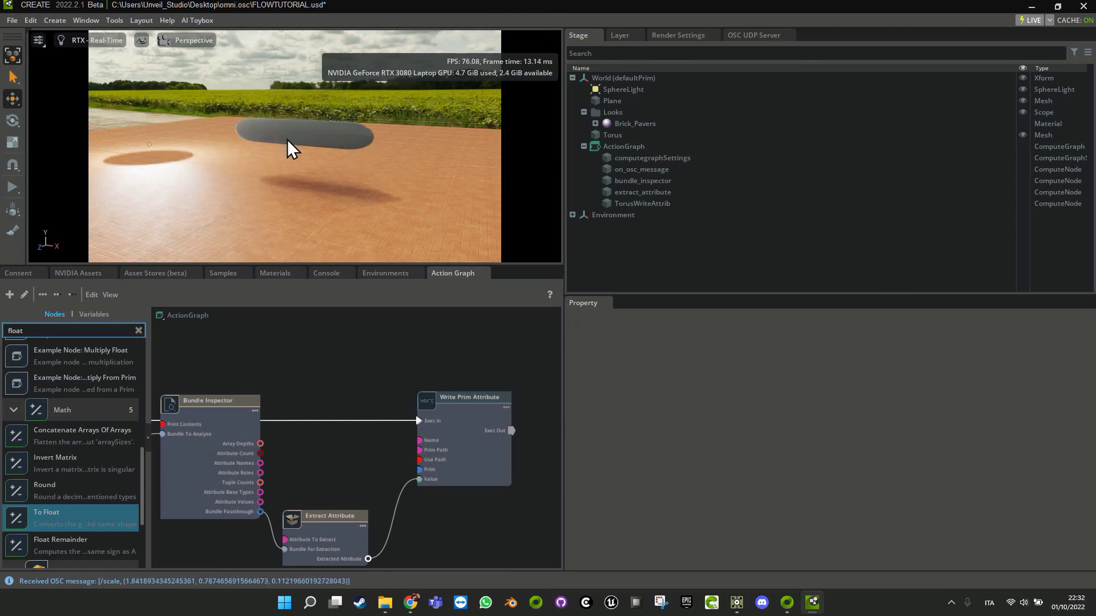
Raise the viewport's render resolution above 1280x720 and close the viewport settings.
click(38, 40)
mouse_move(71, 116)
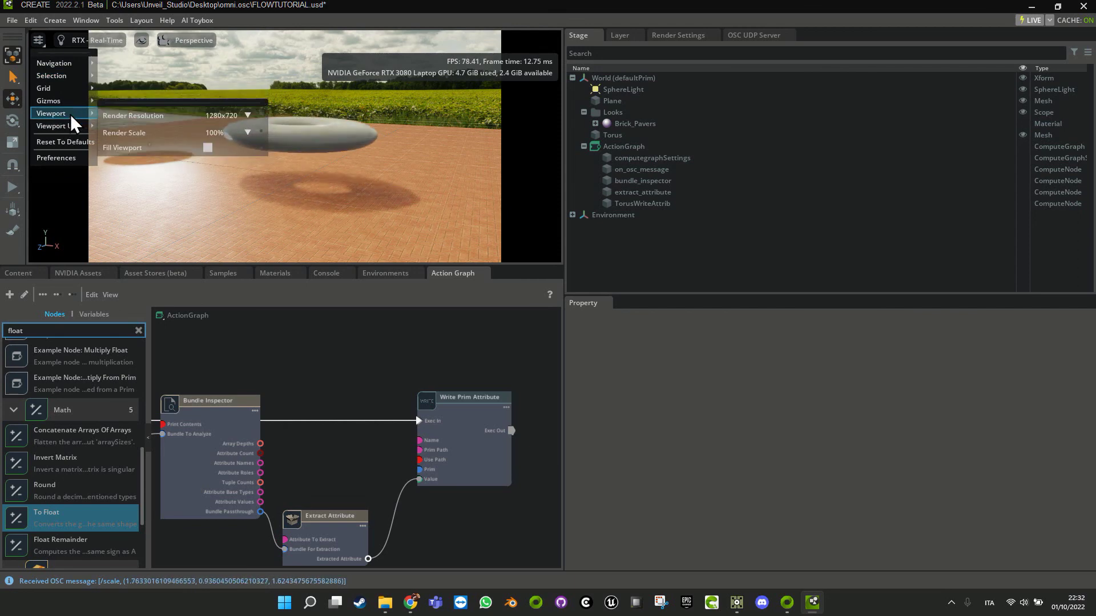
click(226, 116)
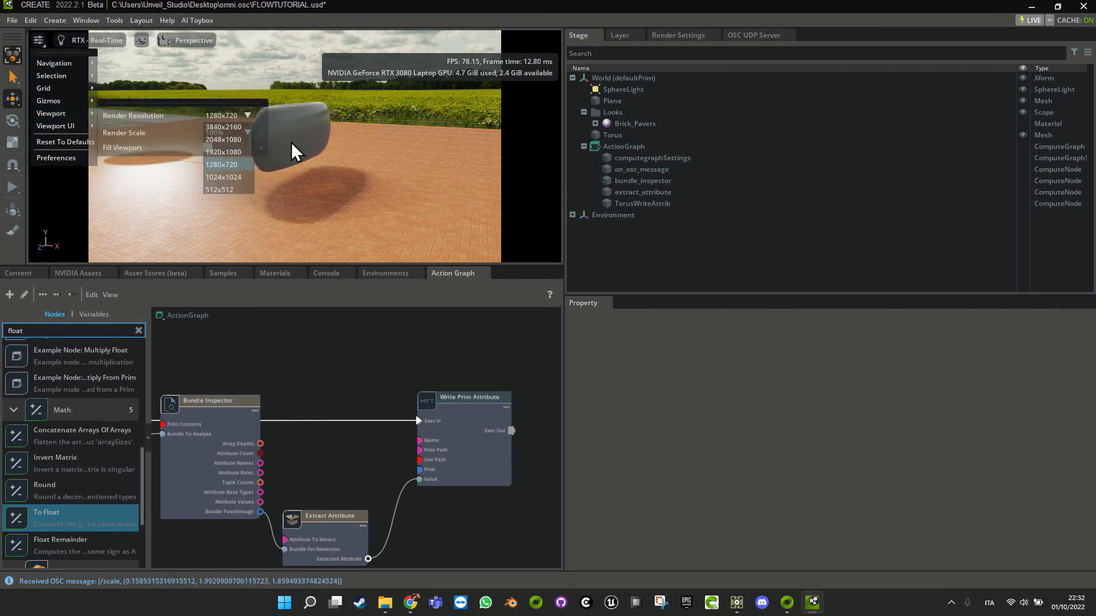
click(242, 173)
click(331, 184)
click(308, 179)
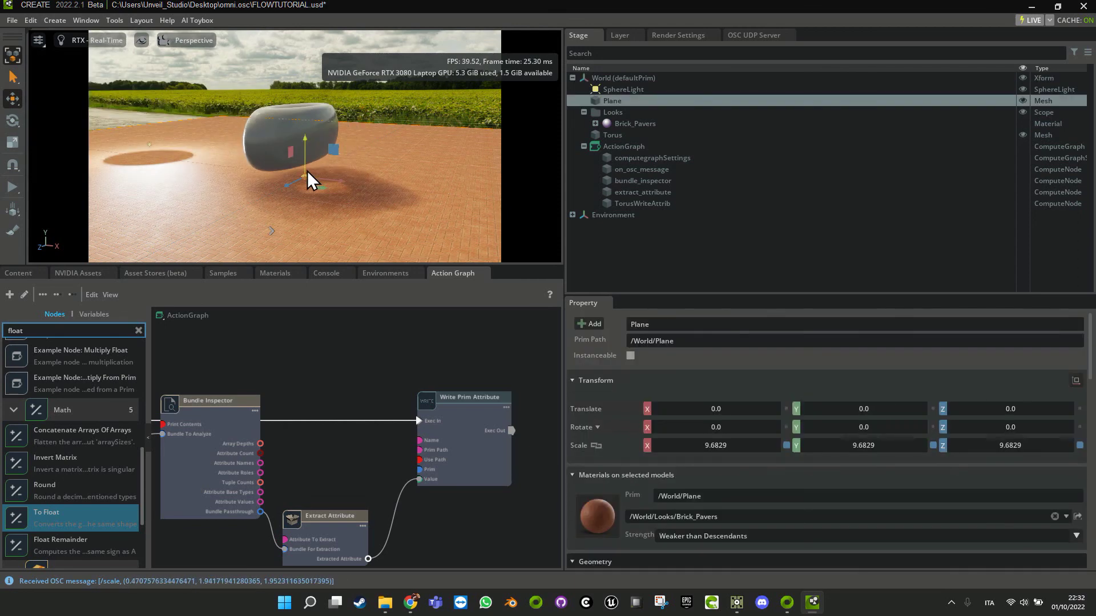
Examine the OSC-driven torus in a full-screen viewport from several angles, framing the sphere light, and return to the normal layout.
key(F11)
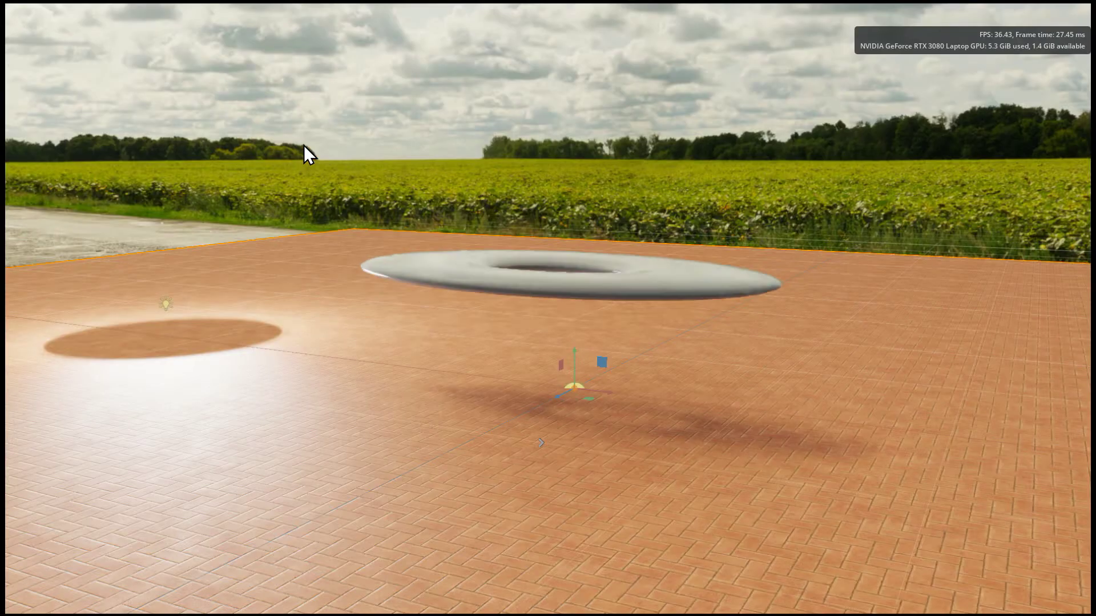
right_drag(362, 149, 475, 70)
click(113, 326)
drag(114, 326, 781, 182)
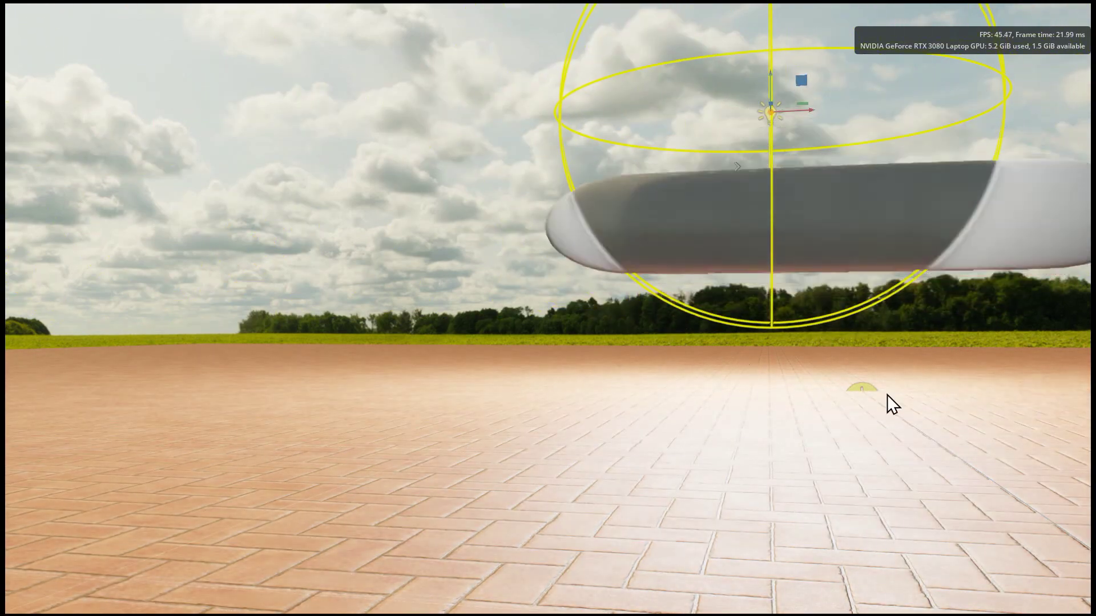
key(f)
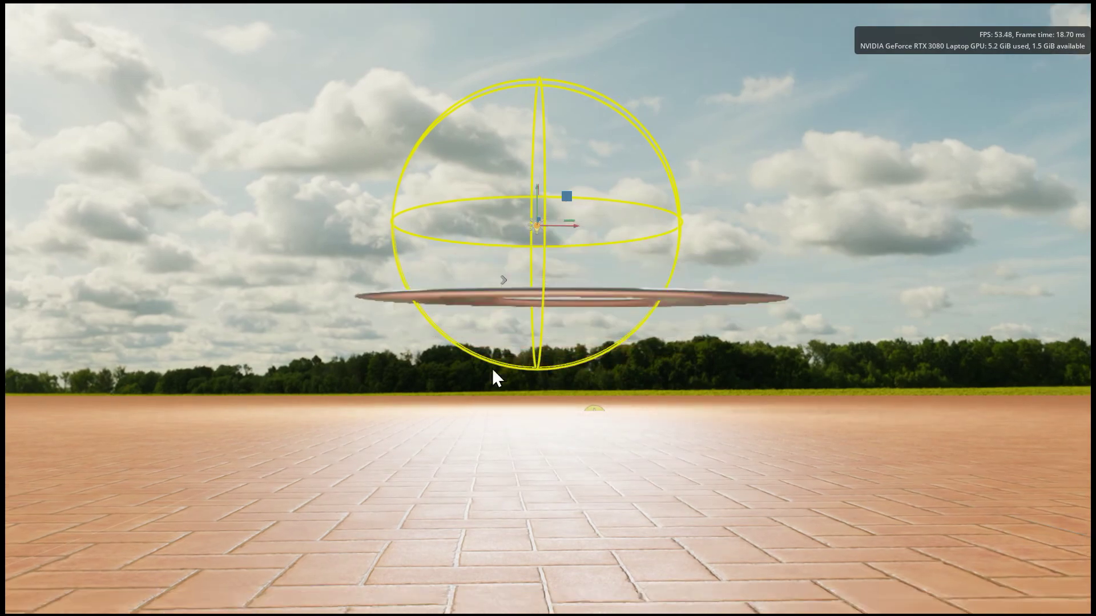
middle_drag(491, 368, 653, 264)
drag(605, 271, 532, 177)
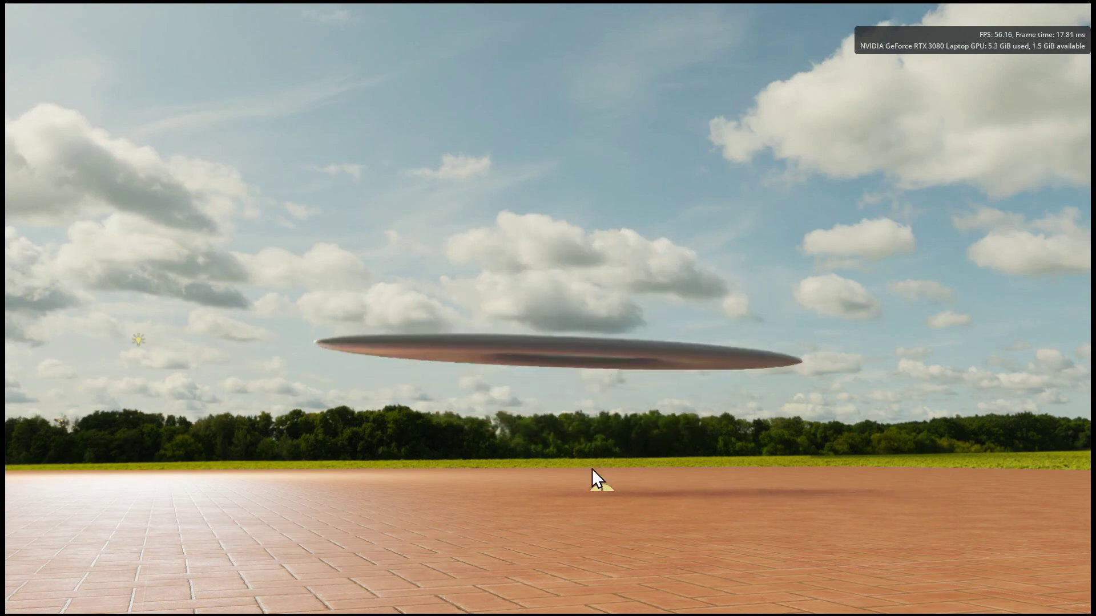
key(F11)
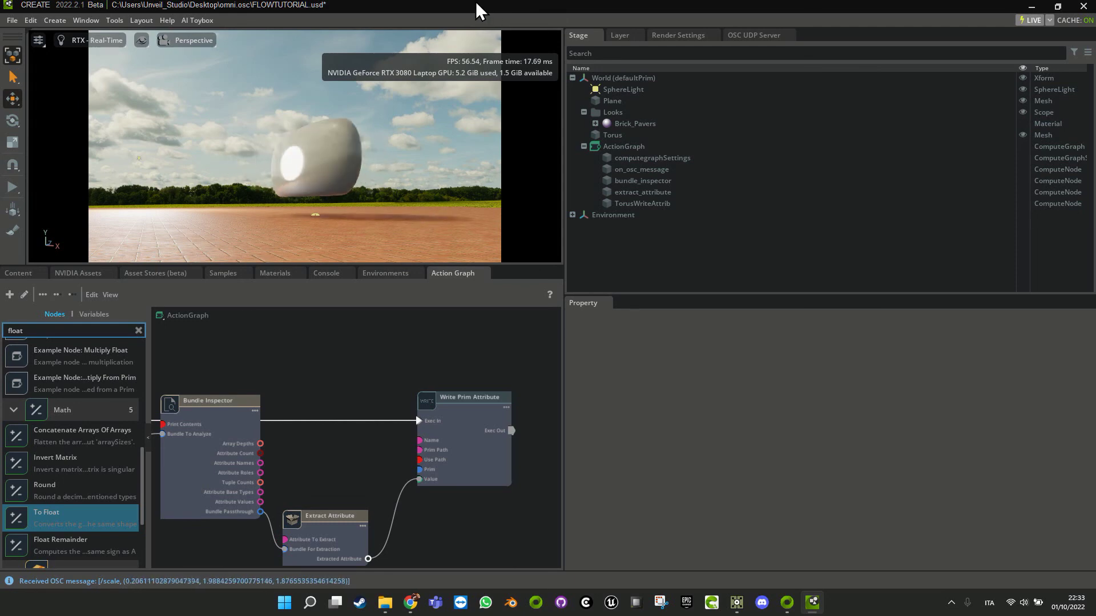
Restore the Create window to a smaller size and move it clear of the TouchDesigner network in base1.
drag(343, 12, 437, 258)
scroll(650, 203, down, 3)
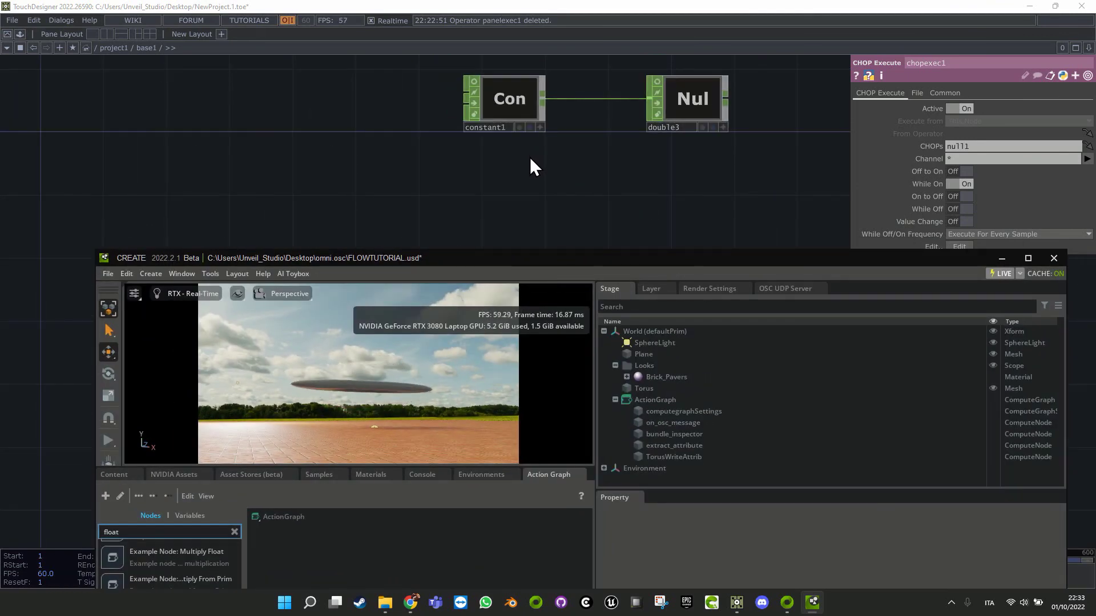
drag(420, 259, 384, 402)
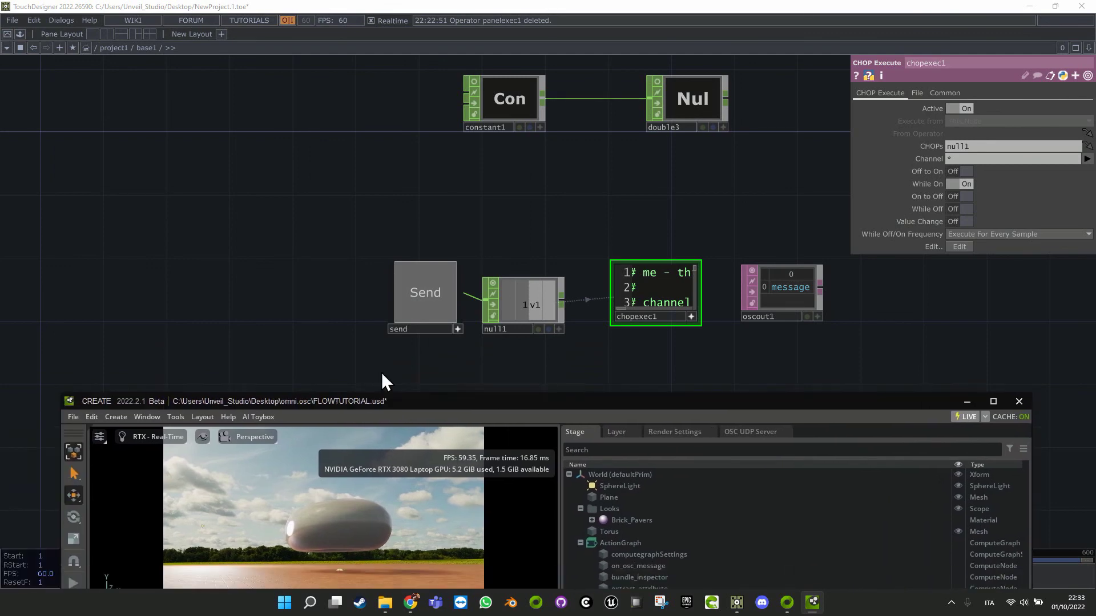
scroll(366, 211, down, 3)
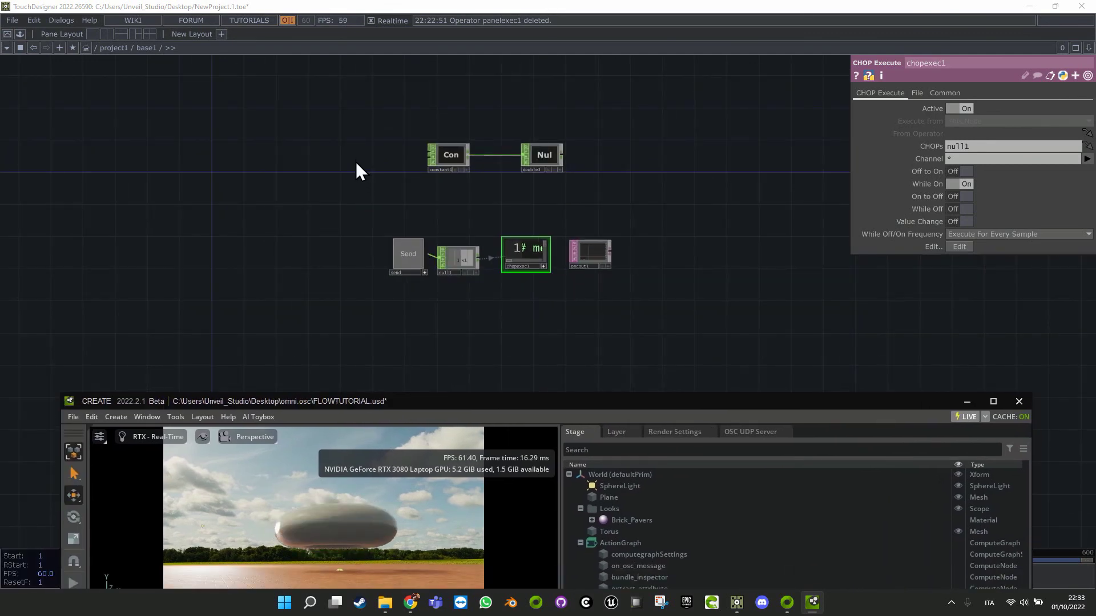
Switch to TouchDesigner, go up from base1 to the project1 level, and select the RECORDER container.
click(356, 163)
key(u)
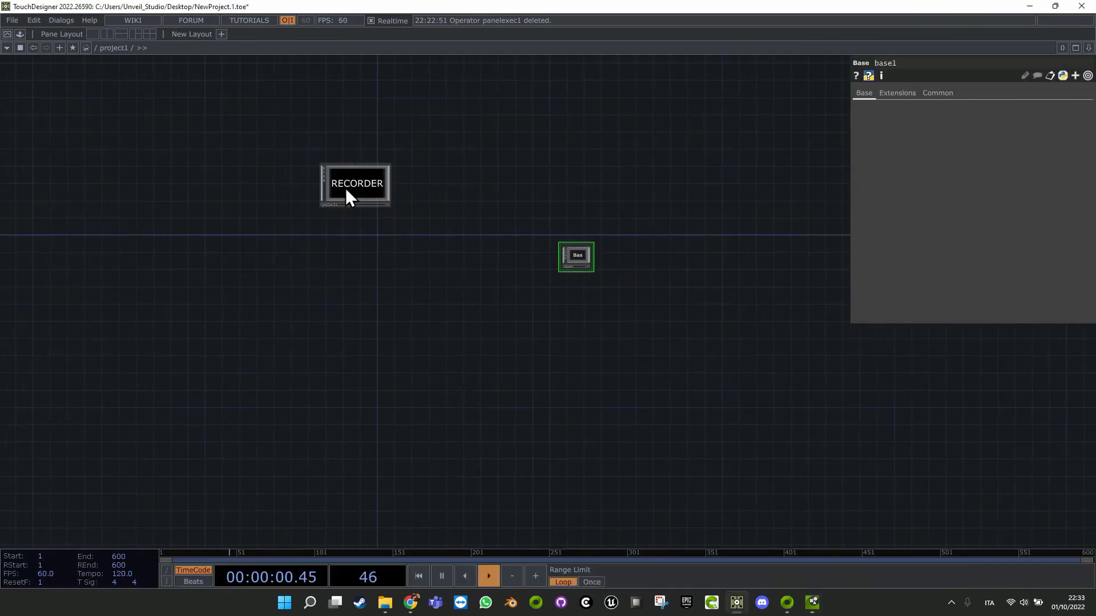
click(345, 186)
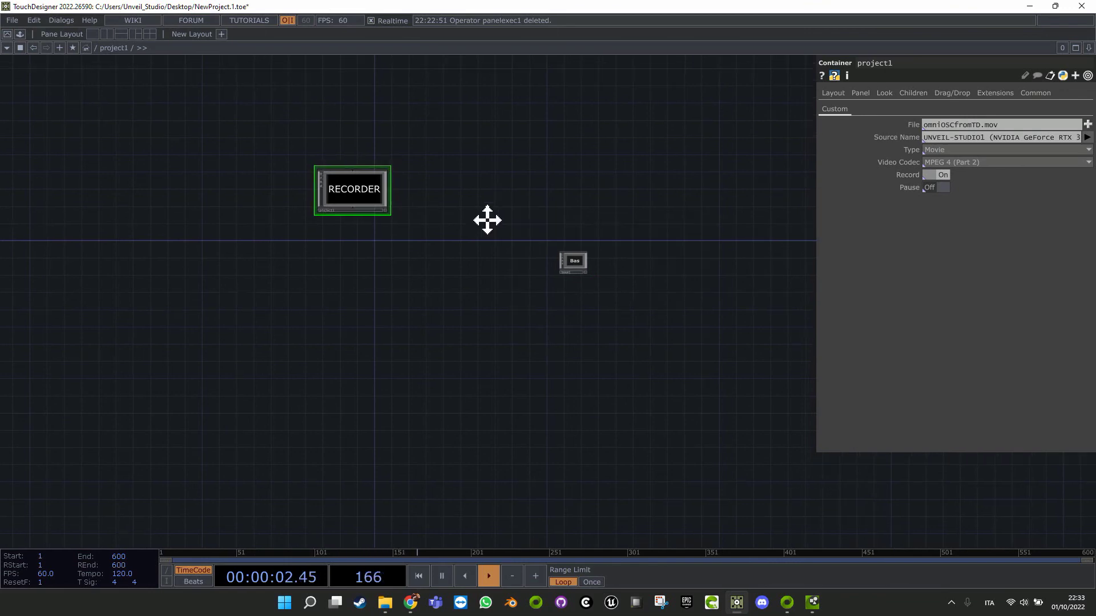